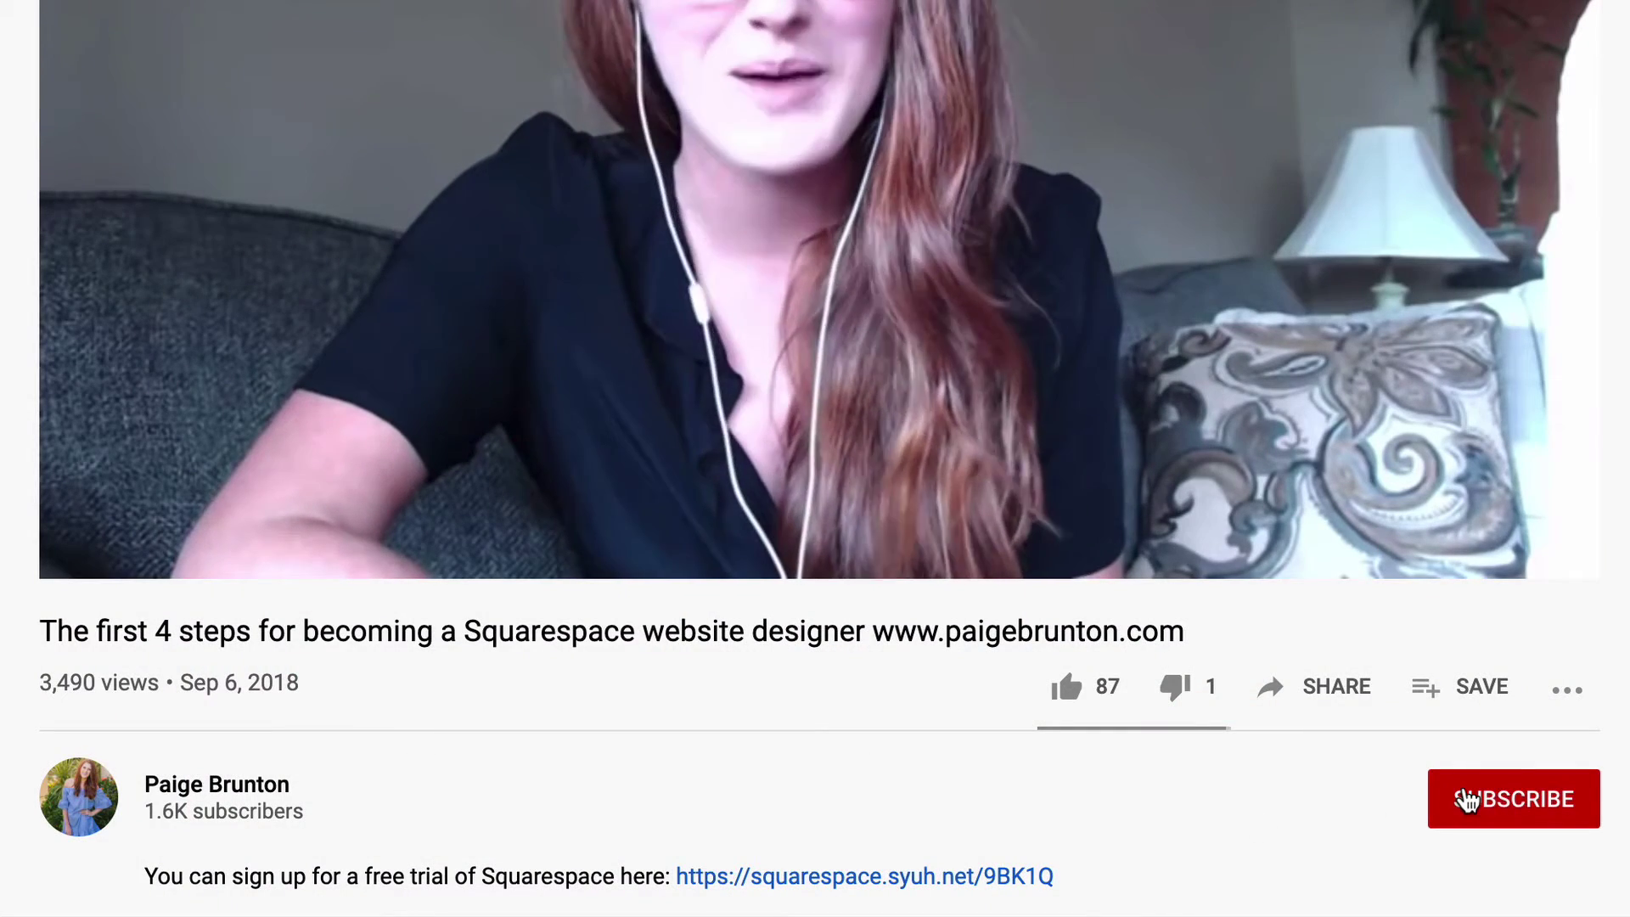
- Subscribe to the YouTube channel and open its bell notification options
{"action": "left_click", "coordinate": [1466, 799]}
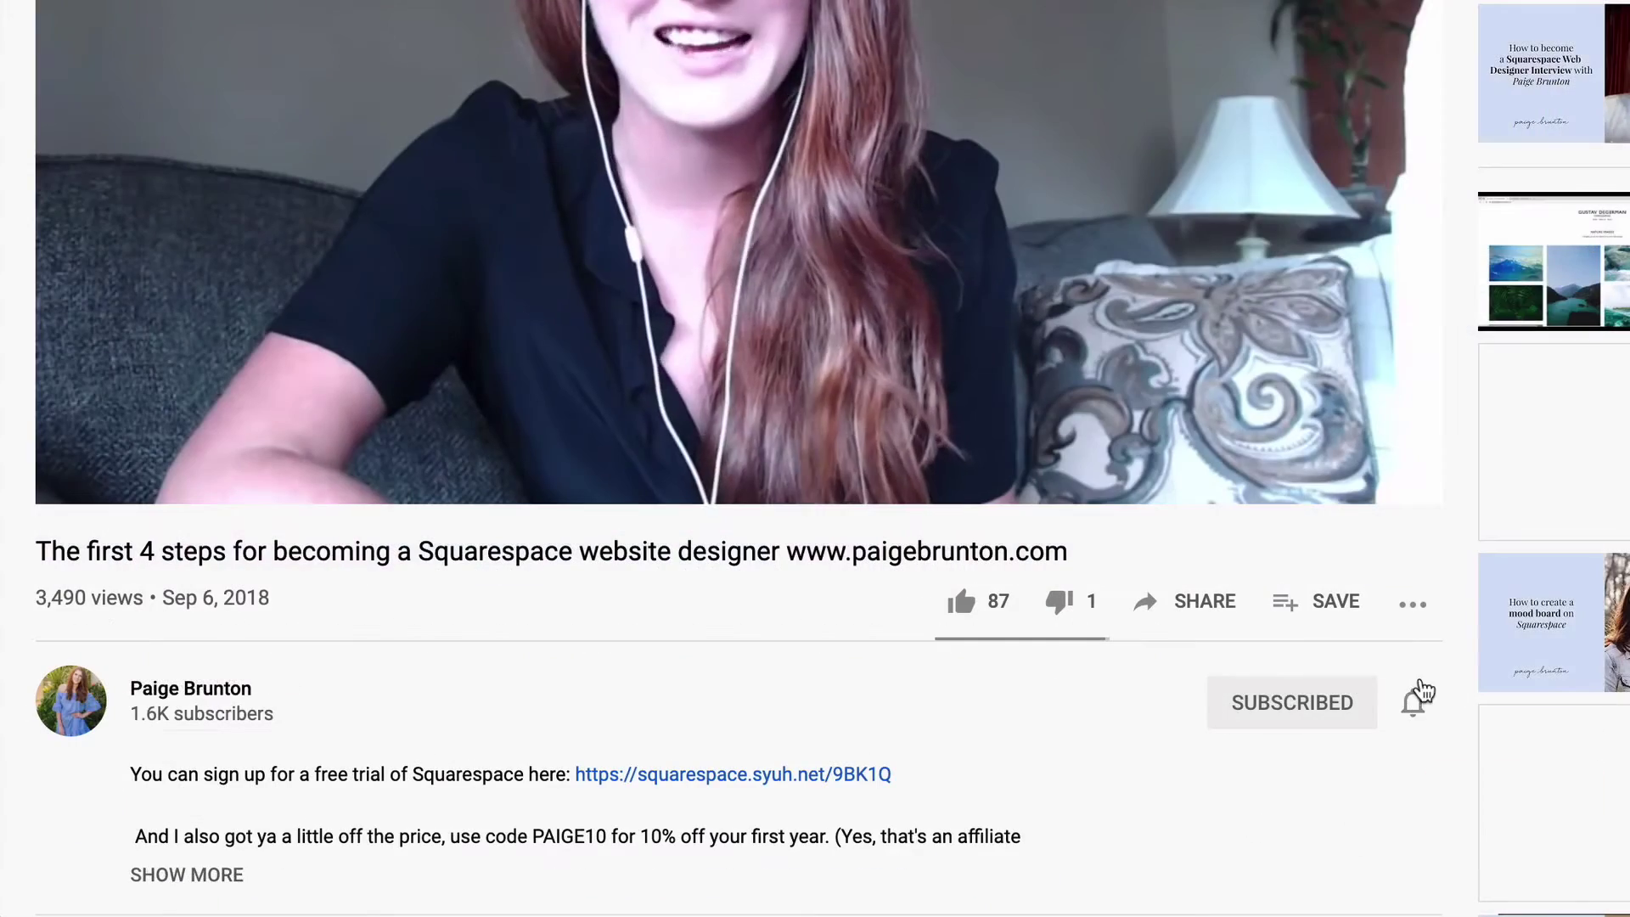
{"action": "left_click", "coordinate": [1414, 711]}
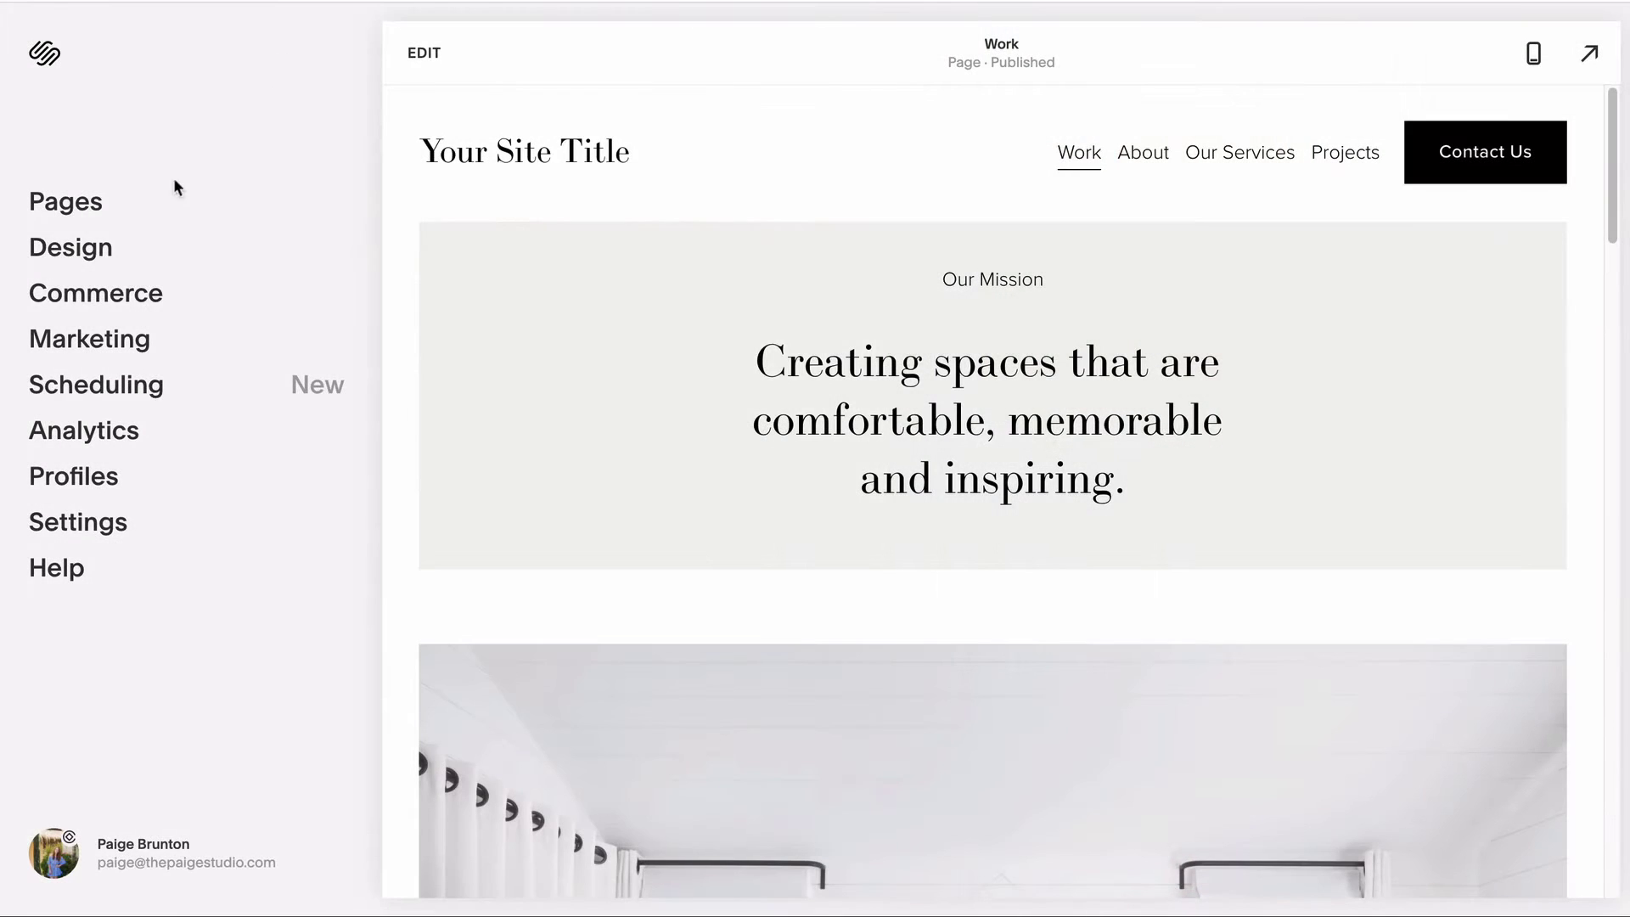
- Open Design > Colors and scroll the Moodboard preview's light and dark sections to review the tan, cream and purple palette
{"action": "left_click", "coordinate": [100, 257]}
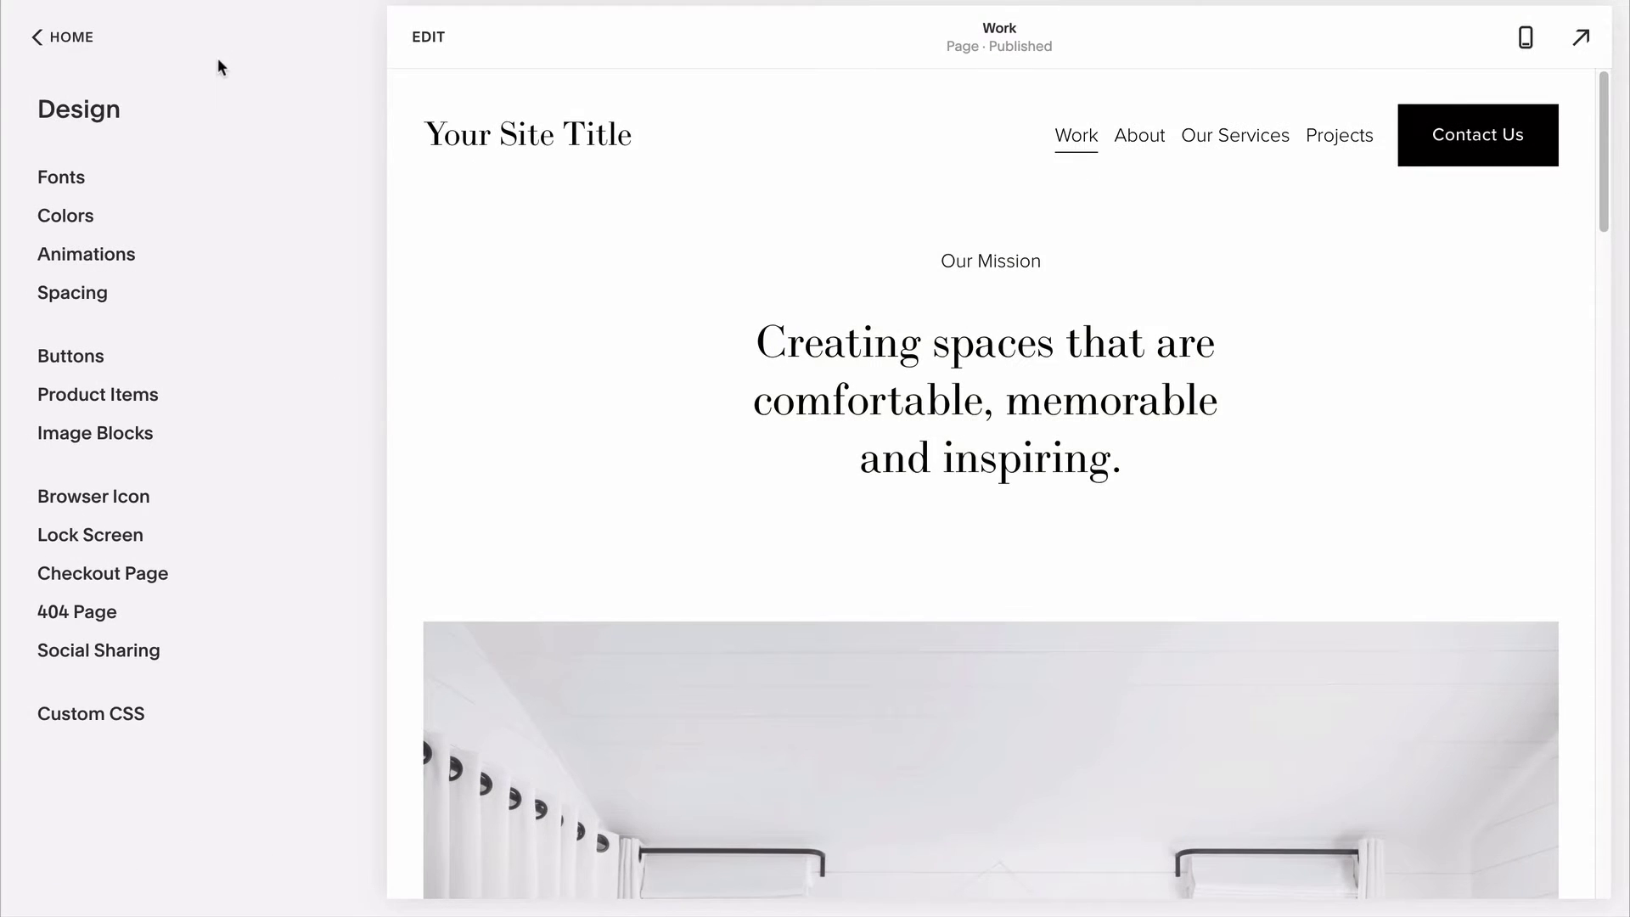
{"action": "left_click", "coordinate": [90, 217]}
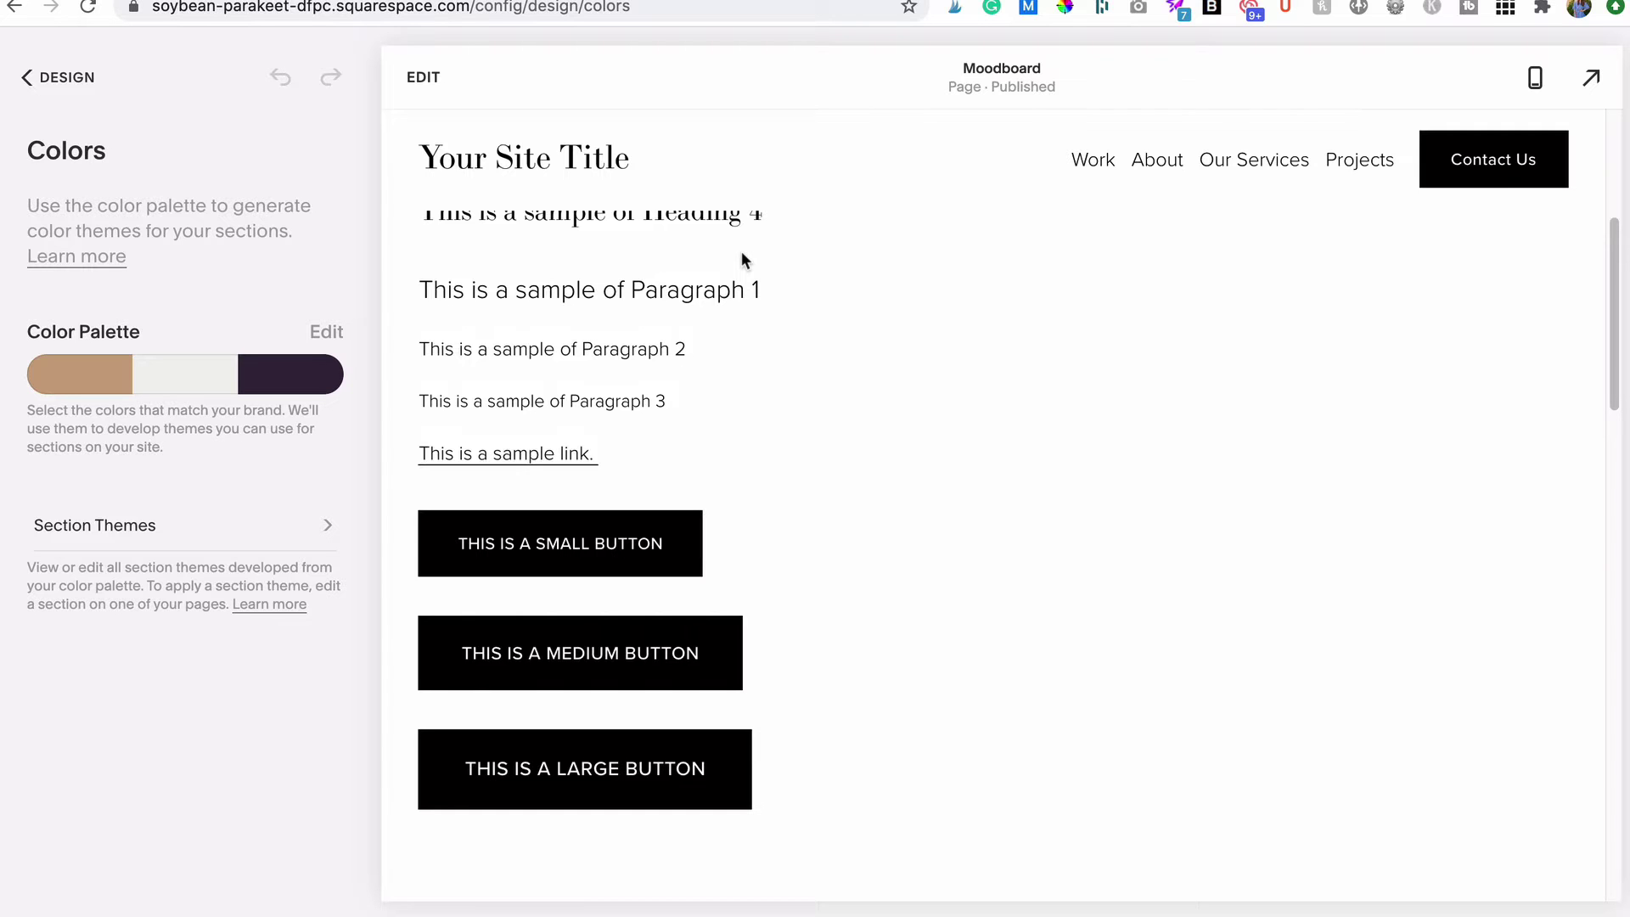
{"action": "scroll", "coordinate": [741, 252], "scroll_direction": "down", "scroll_amount": 10}
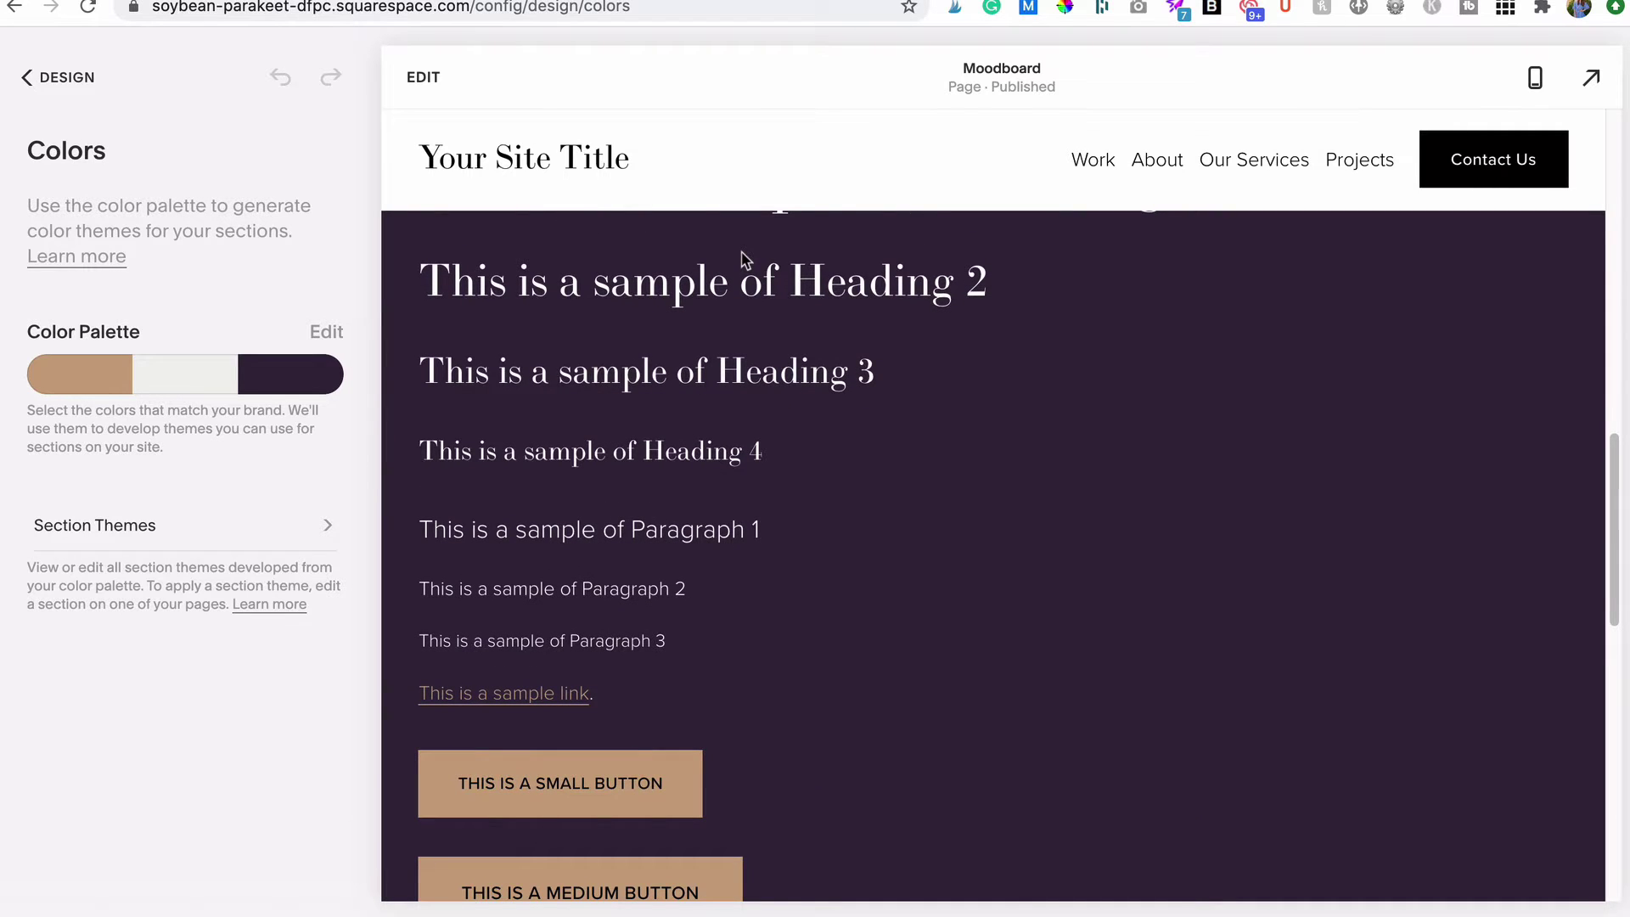
{"action": "scroll", "coordinate": [741, 255], "scroll_direction": "up", "scroll_amount": 12}
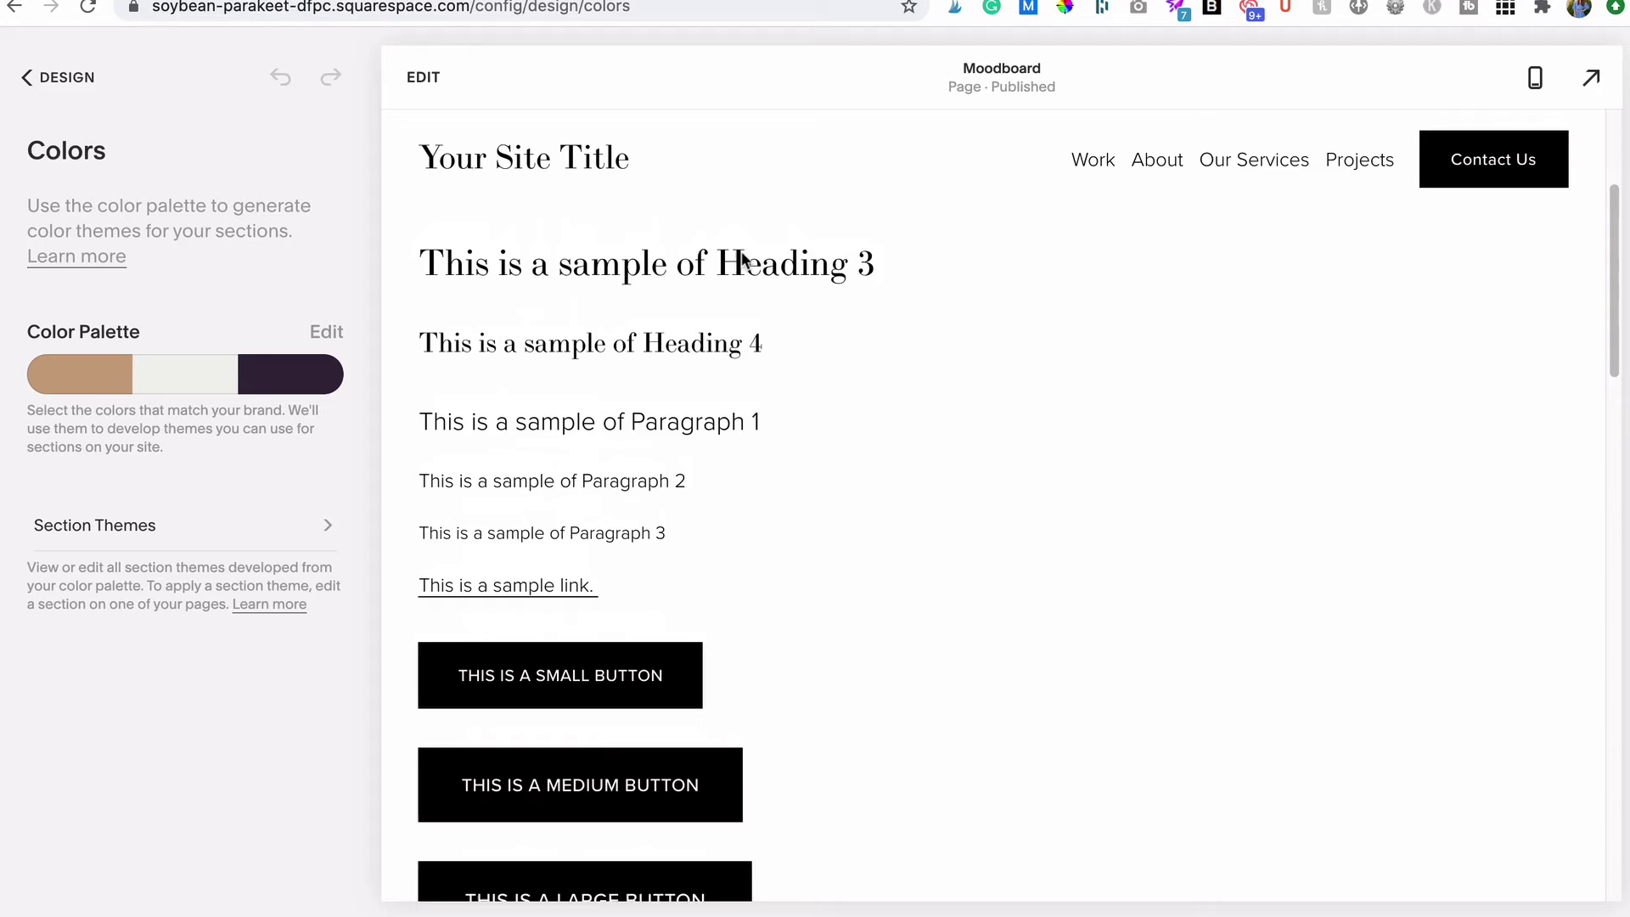
{"action": "scroll", "coordinate": [741, 252], "scroll_direction": "up", "scroll_amount": 2}
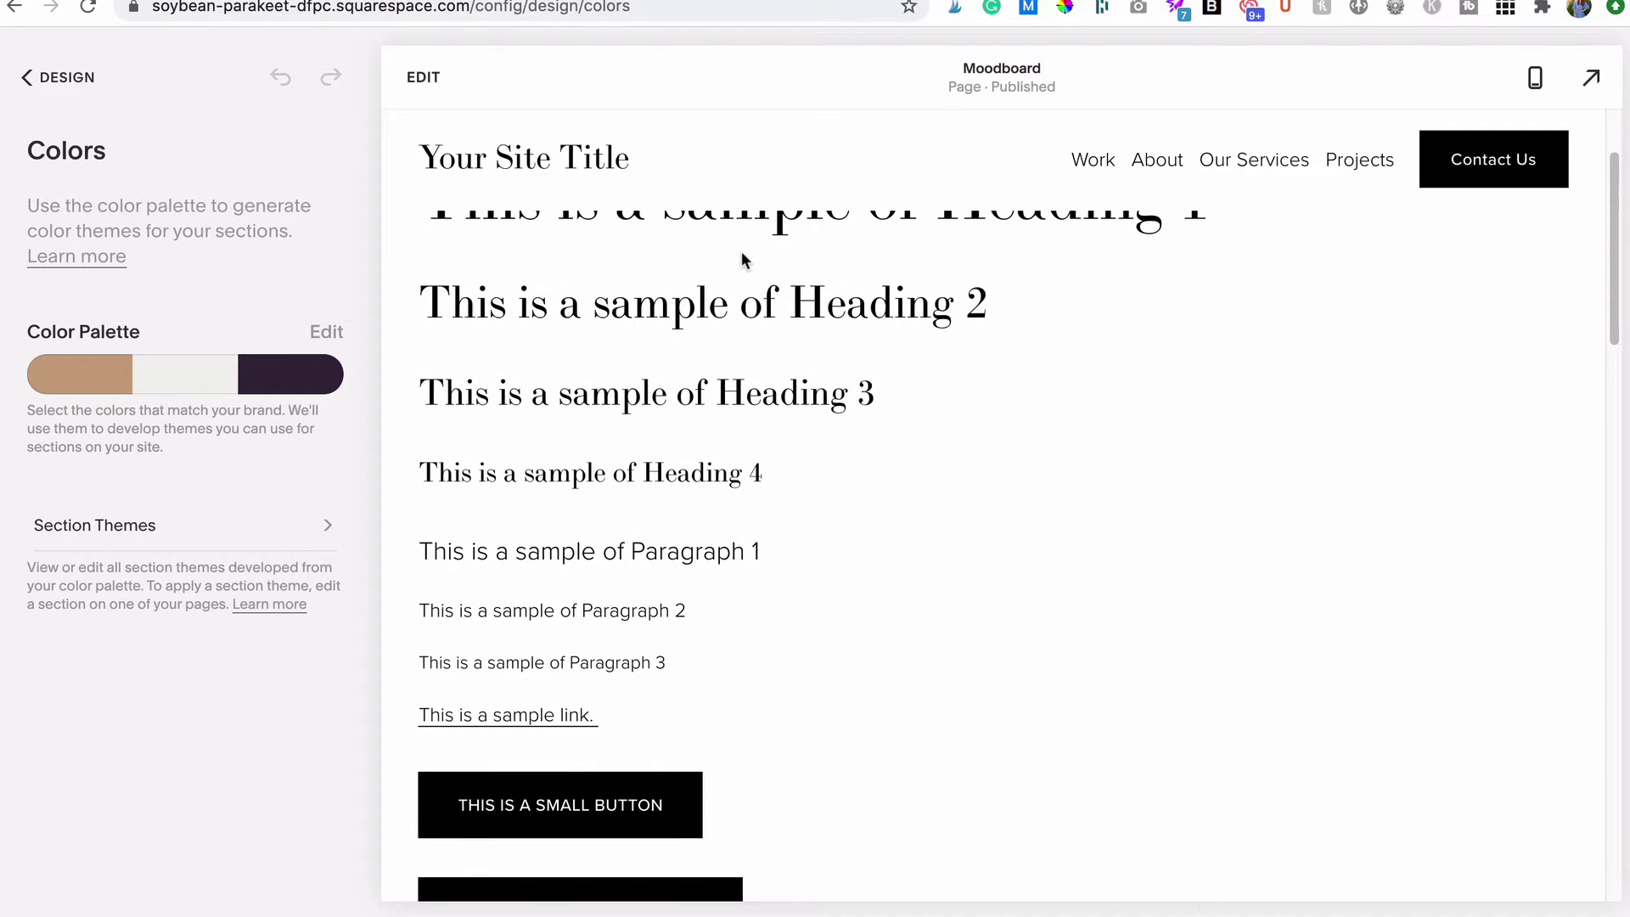
{"action": "scroll", "coordinate": [741, 251], "scroll_direction": "down", "scroll_amount": 12}
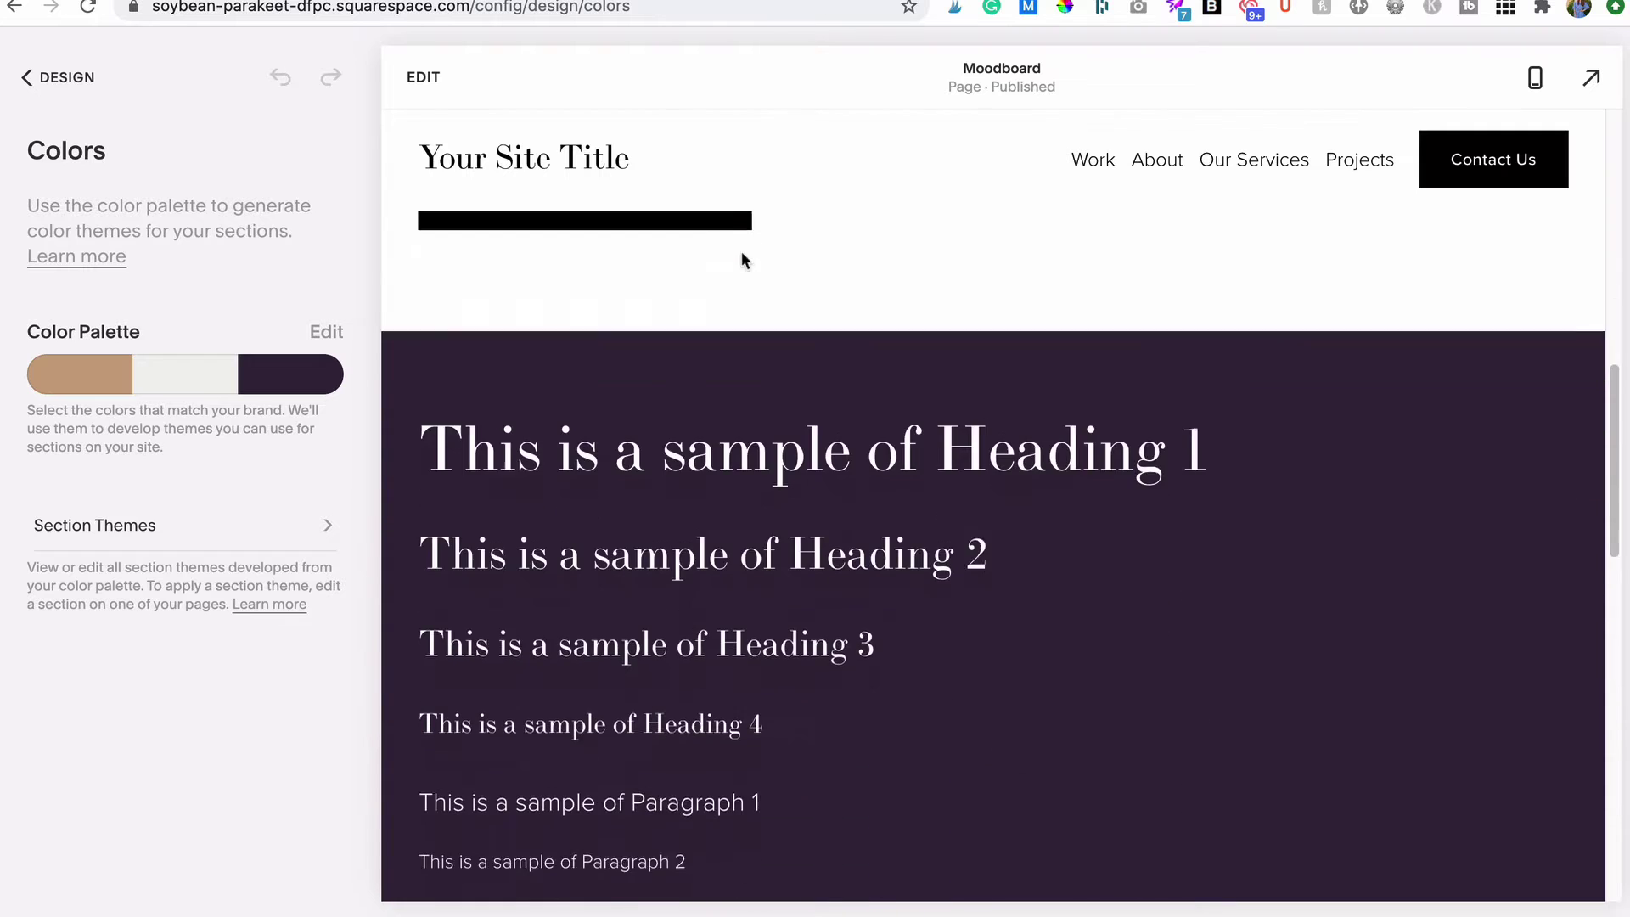
{"action": "scroll", "coordinate": [741, 252], "scroll_direction": "down", "scroll_amount": 1}
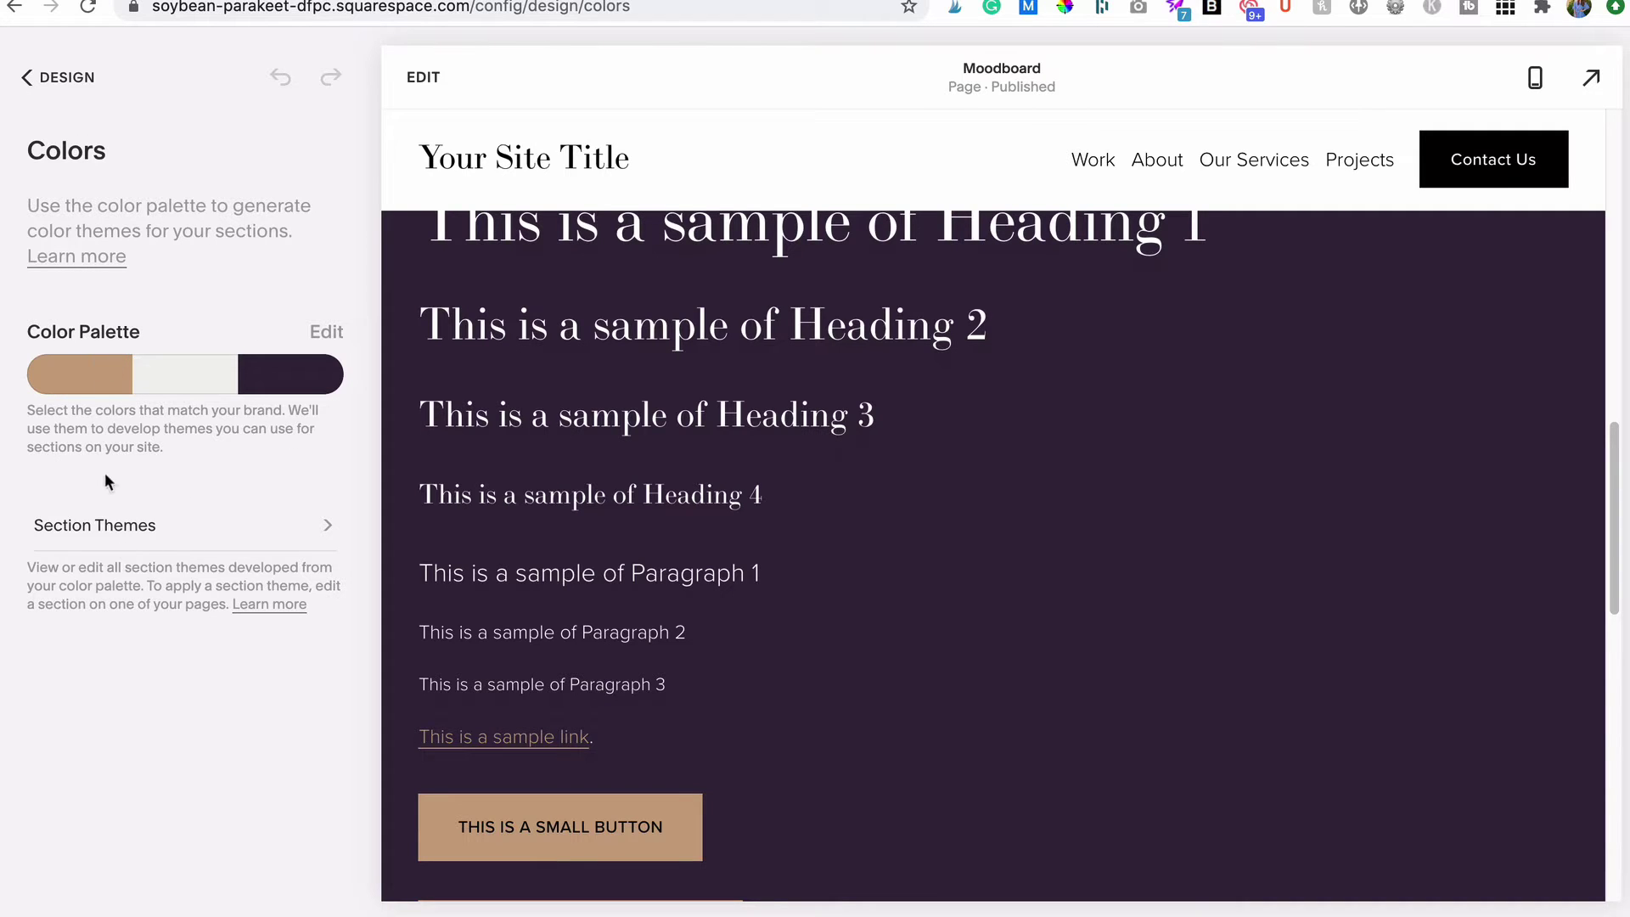
- In edit mode, try Light Bold, White Bold, then Dark Bold on the dark sample section
{"action": "left_click", "coordinate": [407, 76]}
{"action": "mouse_move", "coordinate": [1175, 280]}
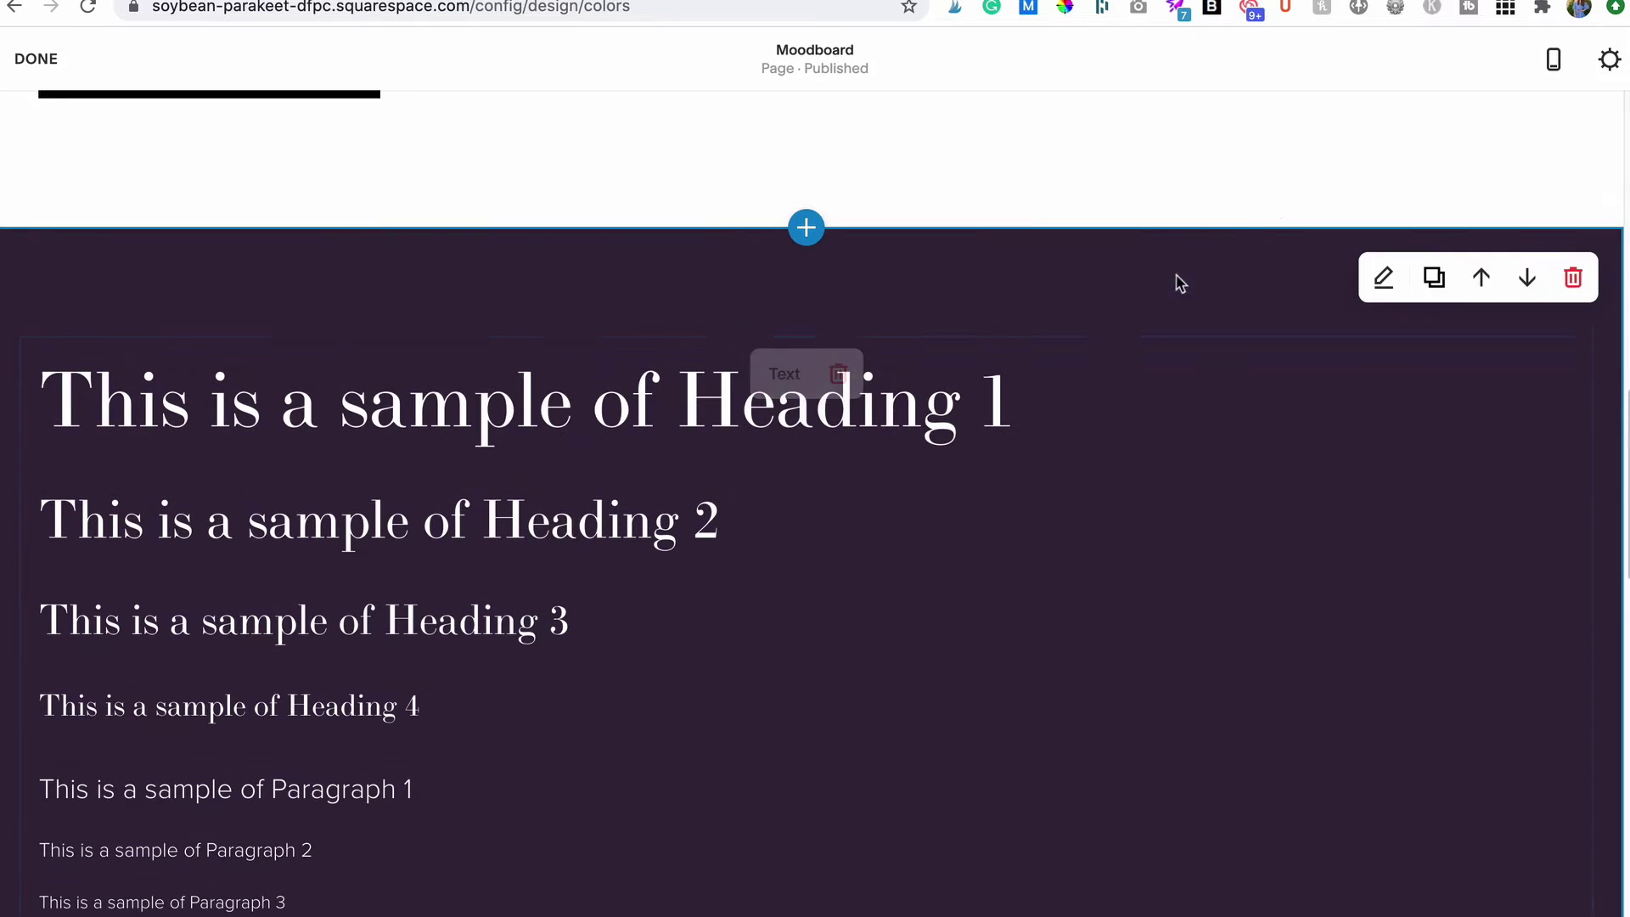
{"action": "left_click", "coordinate": [1381, 280]}
{"action": "left_click", "coordinate": [1547, 295]}
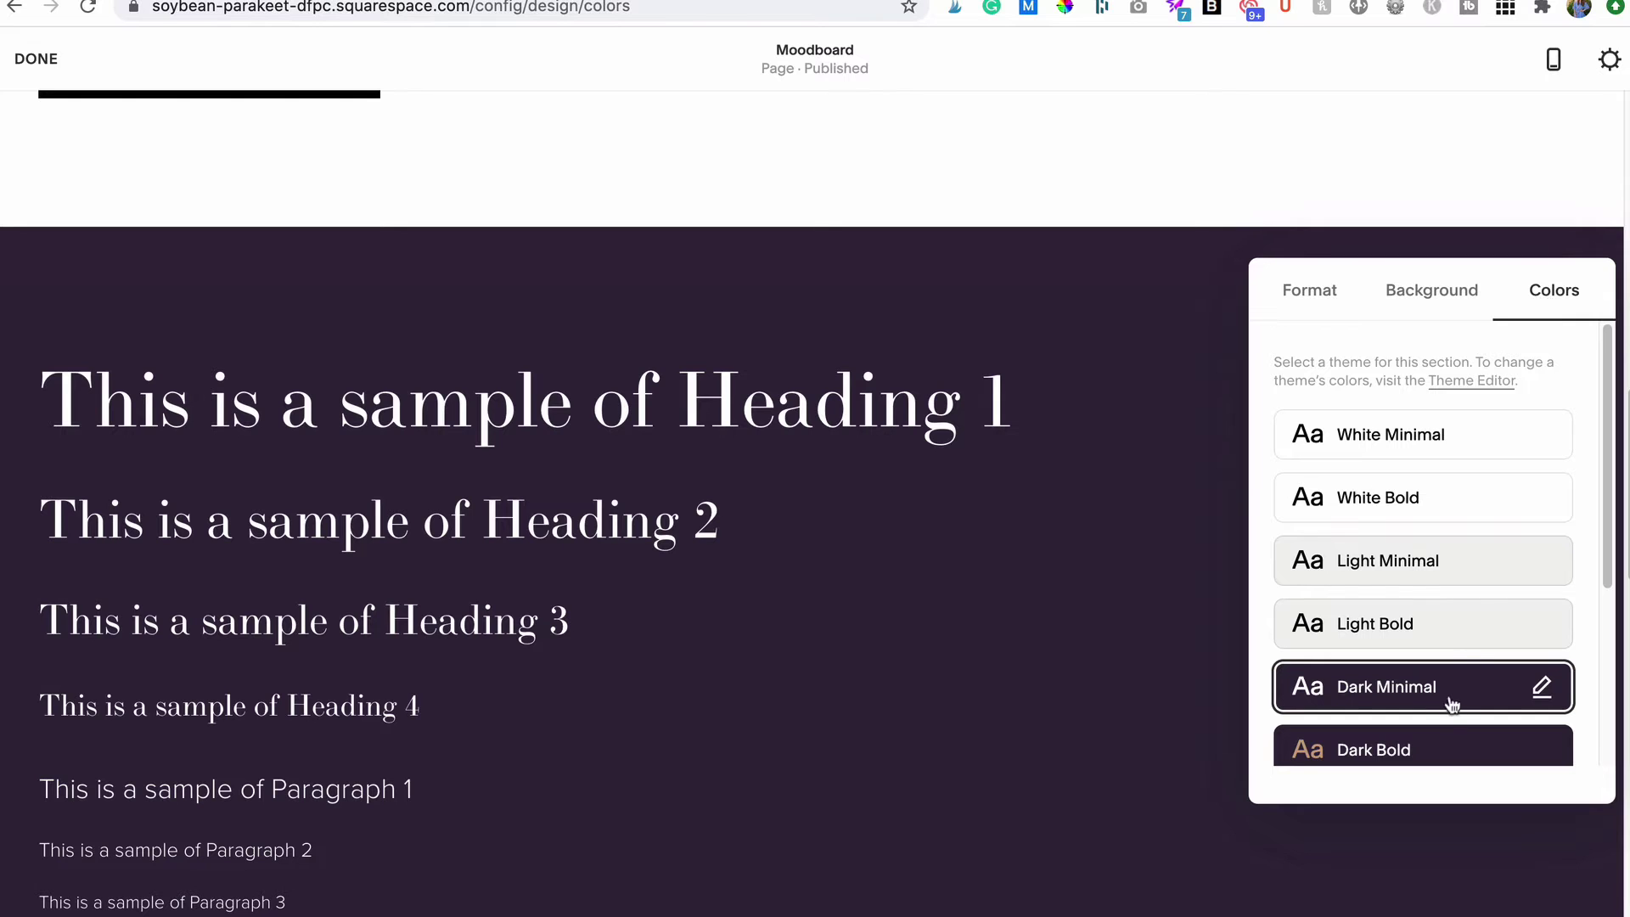
{"action": "left_click", "coordinate": [1445, 627]}
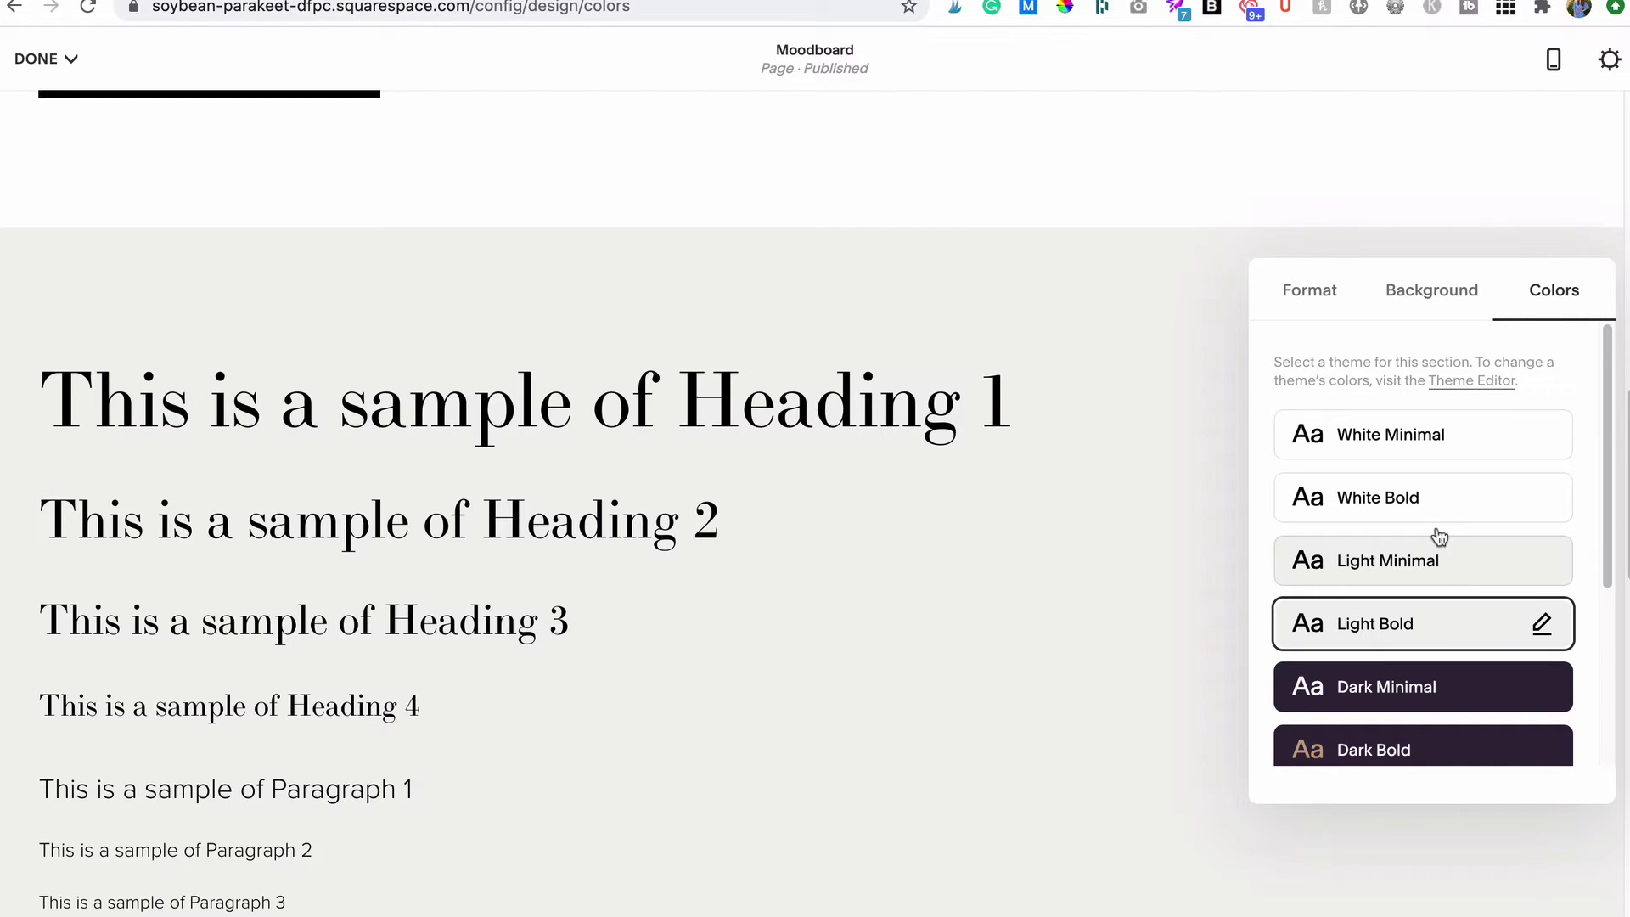
{"action": "left_click", "coordinate": [1436, 513]}
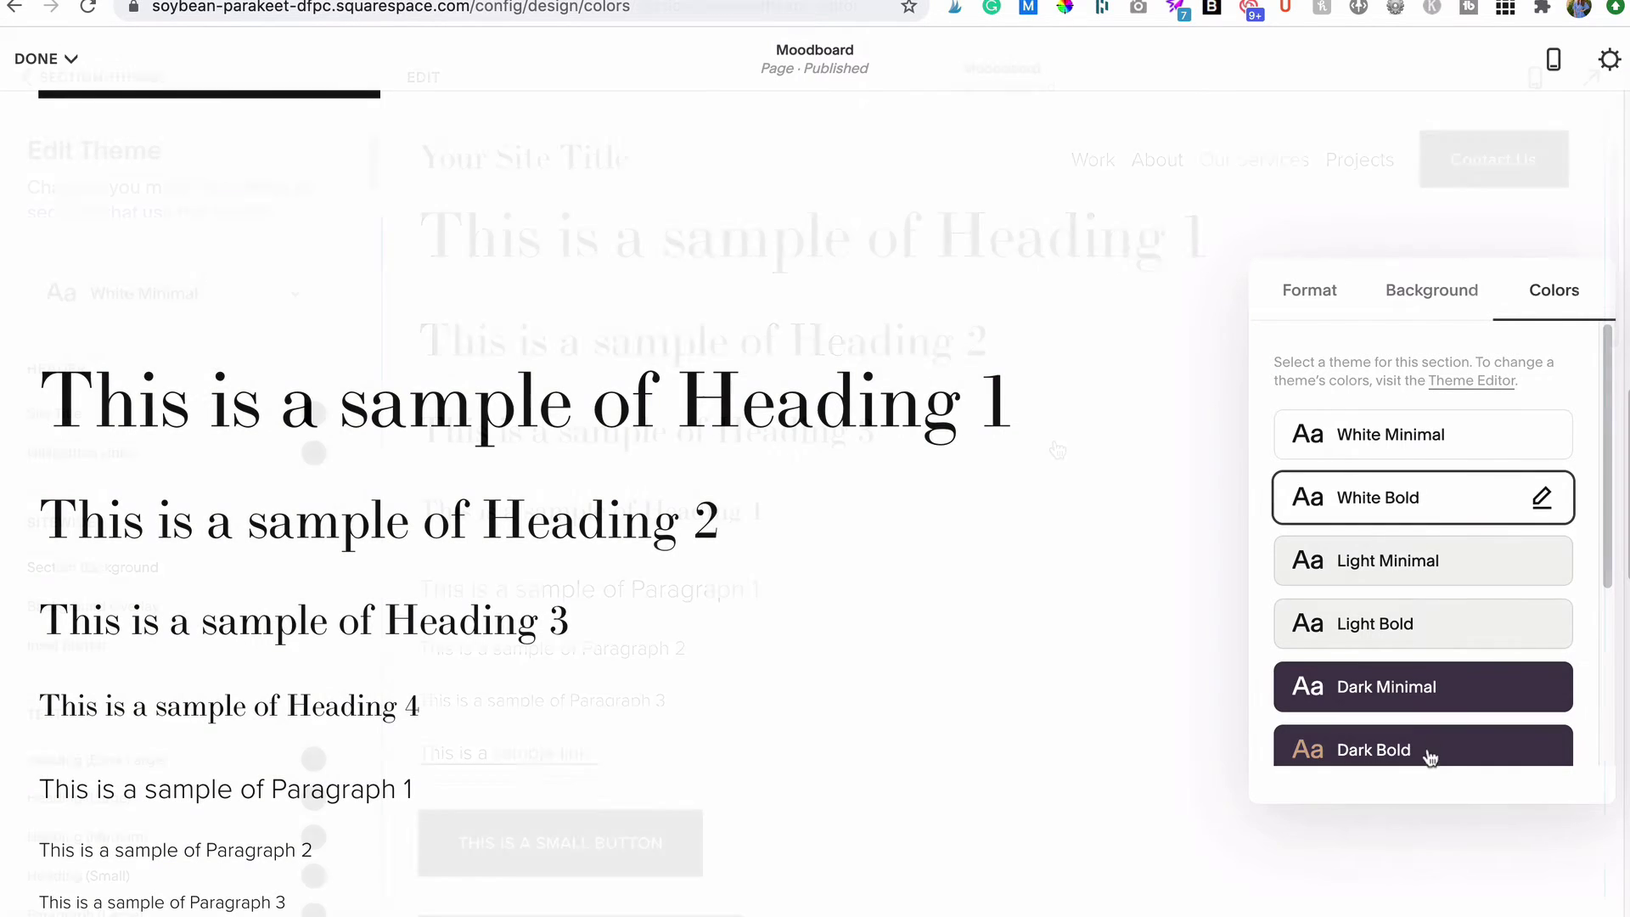
{"action": "left_click", "coordinate": [1429, 759]}
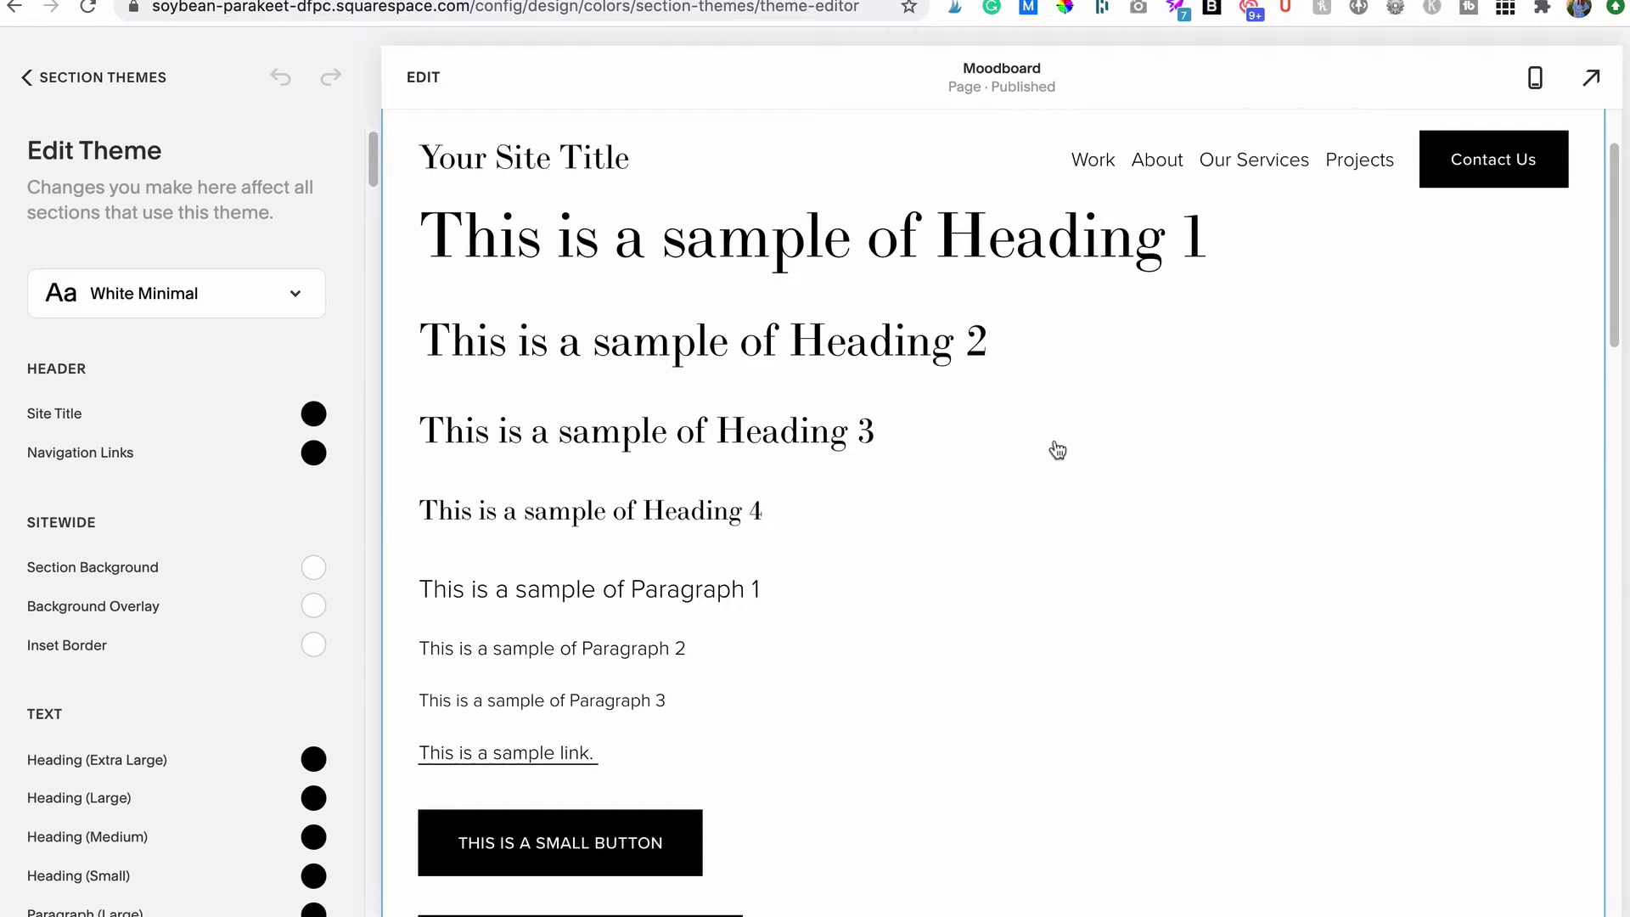
- Reopen the section's colour settings and scroll down to the Section Themes list
{"action": "scroll", "coordinate": [1056, 450], "scroll_direction": "down", "scroll_amount": 12}
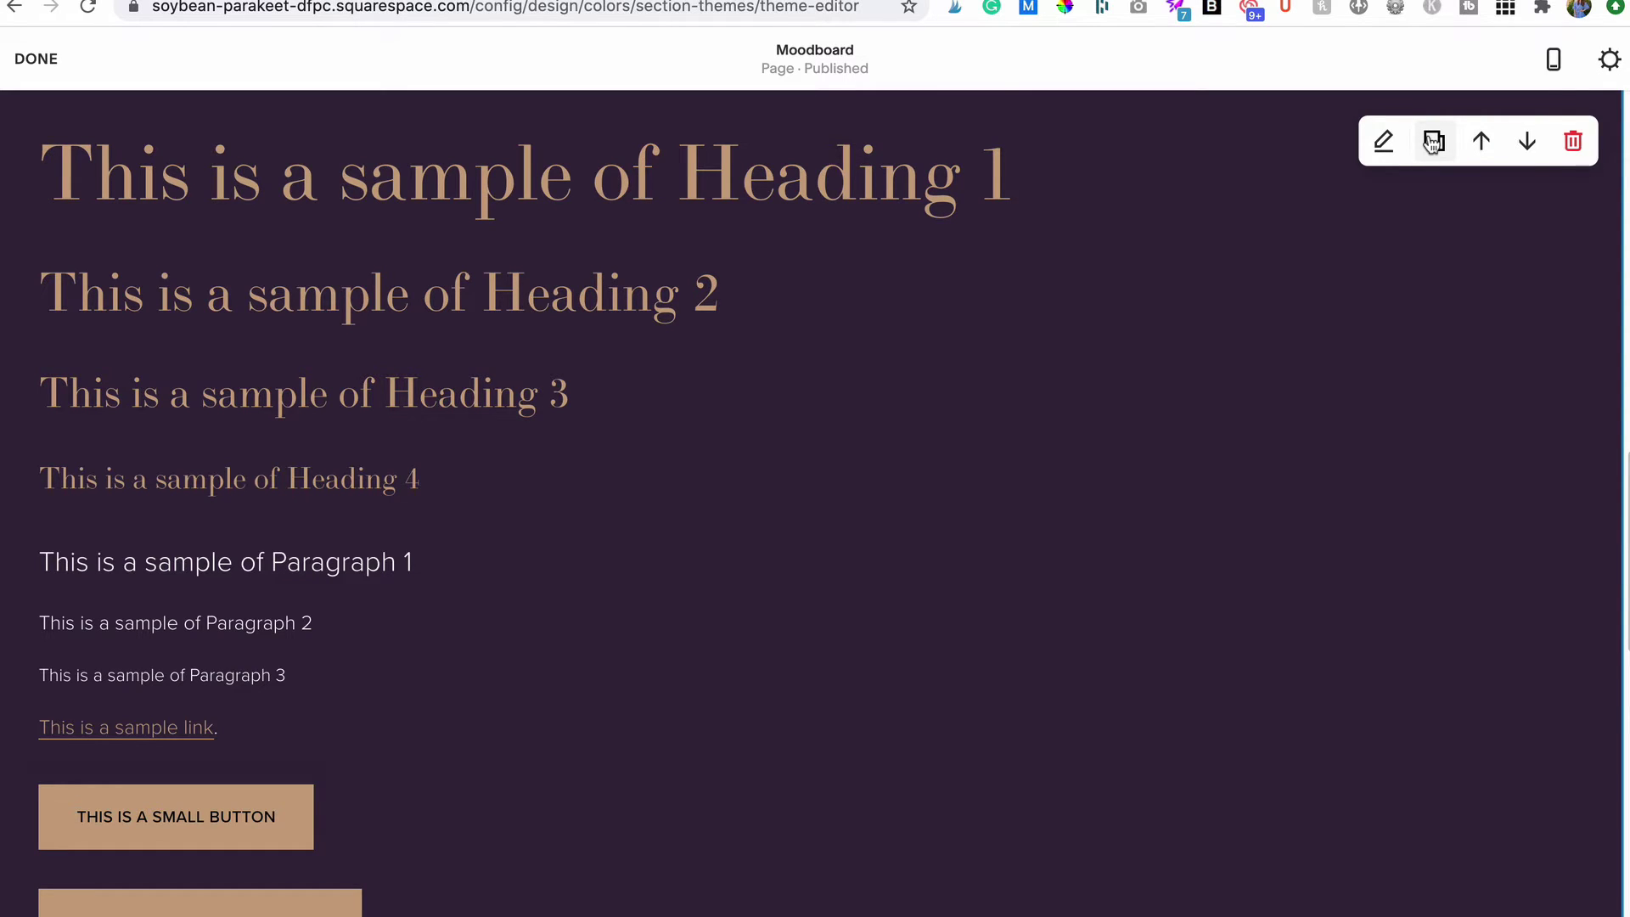
{"action": "left_click", "coordinate": [1381, 142]}
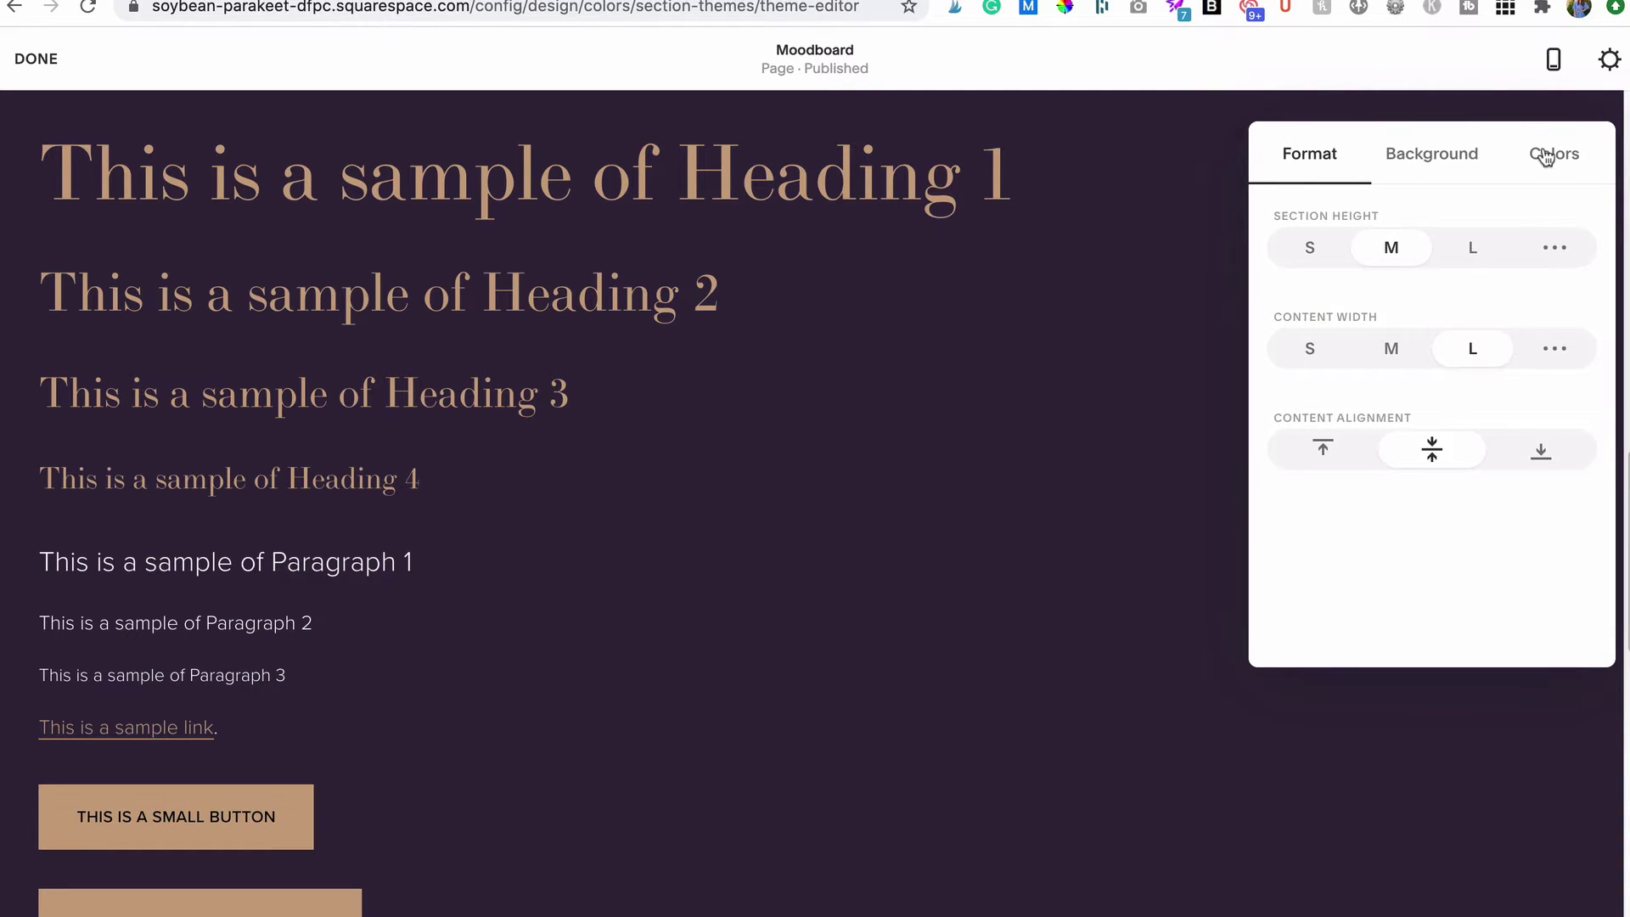
{"action": "left_click", "coordinate": [1544, 157]}
{"action": "scroll", "coordinate": [1503, 426], "scroll_direction": "down", "scroll_amount": 3}
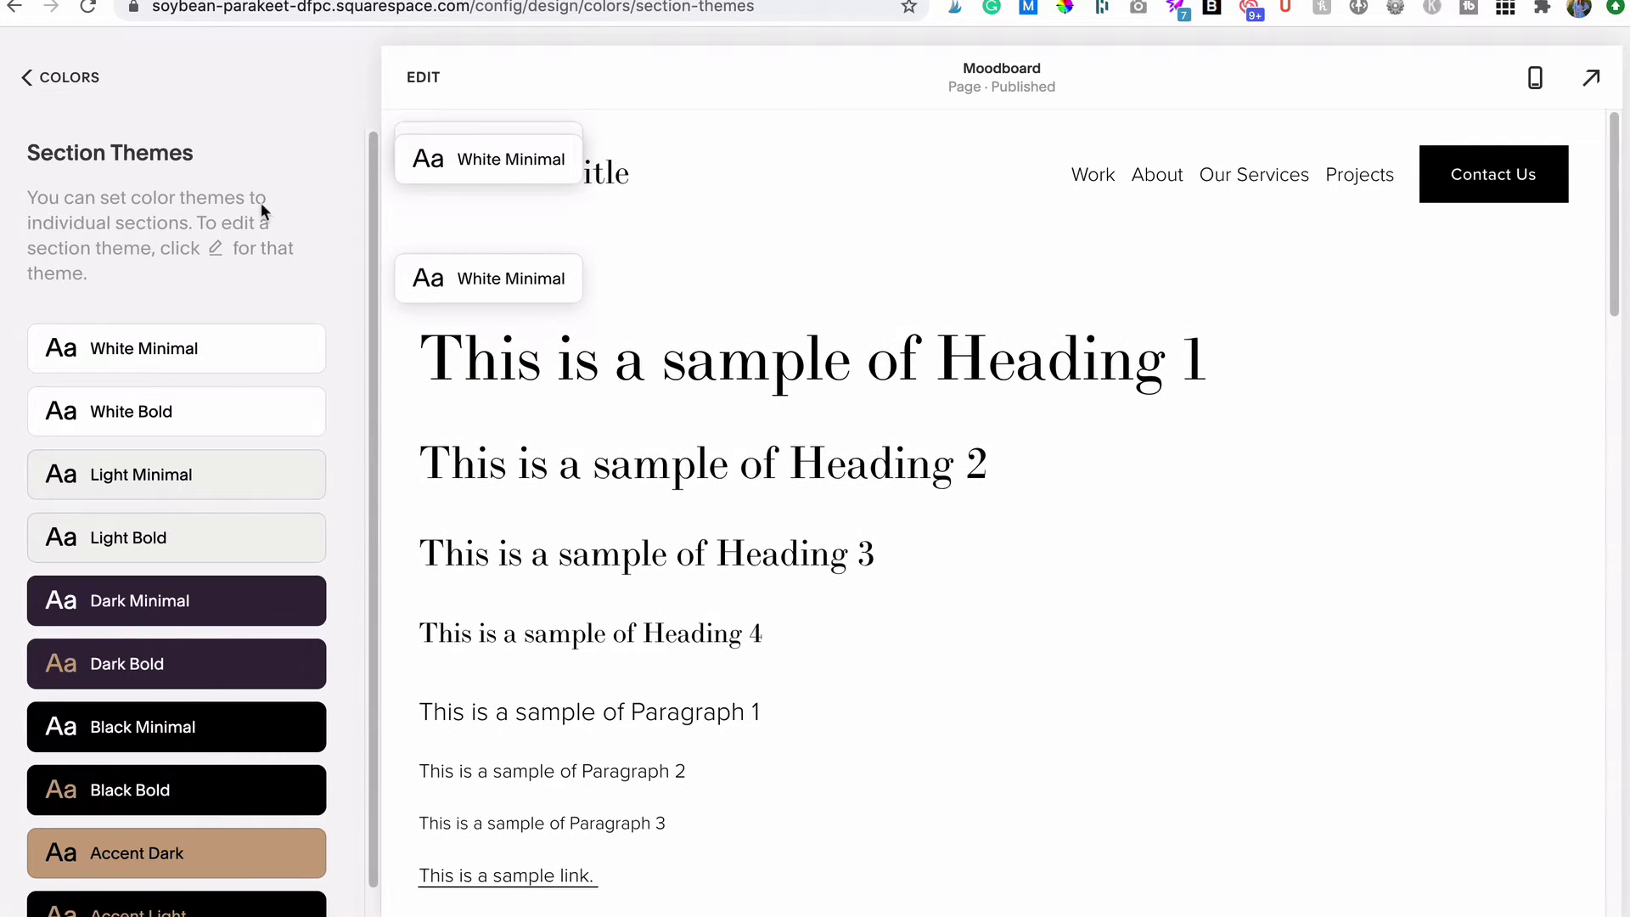
- Set White Minimal's Heading (Extra Large) colour to custom #CFAEA6, then darken and desaturate it
{"action": "left_click", "coordinate": [295, 348]}
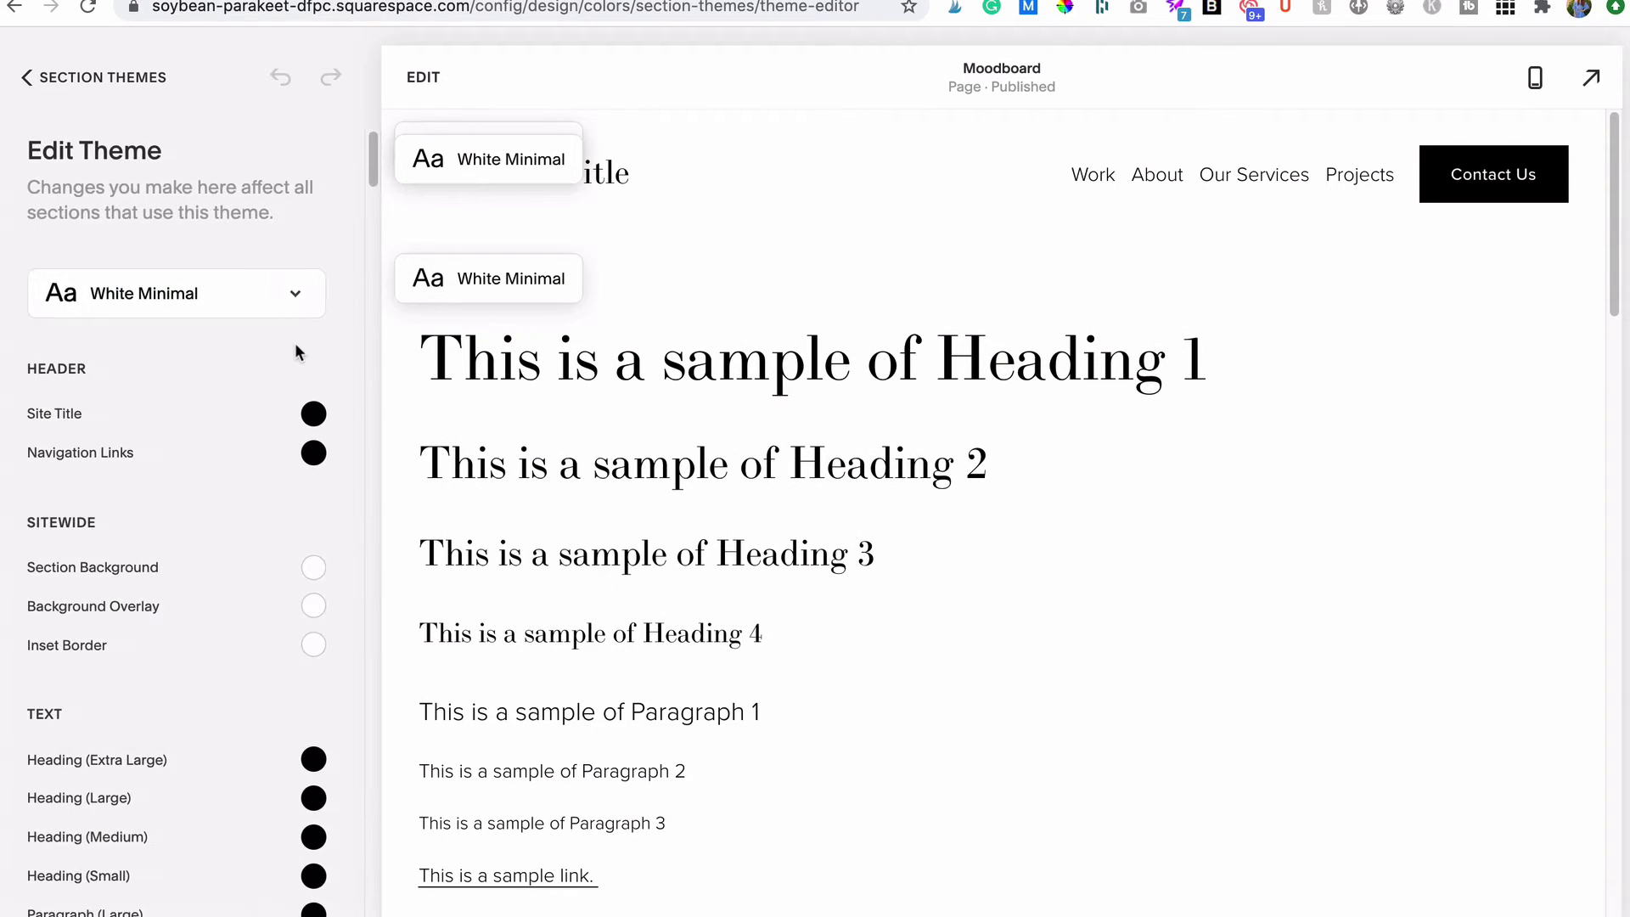
{"action": "scroll", "coordinate": [297, 351], "scroll_direction": "down", "scroll_amount": 5}
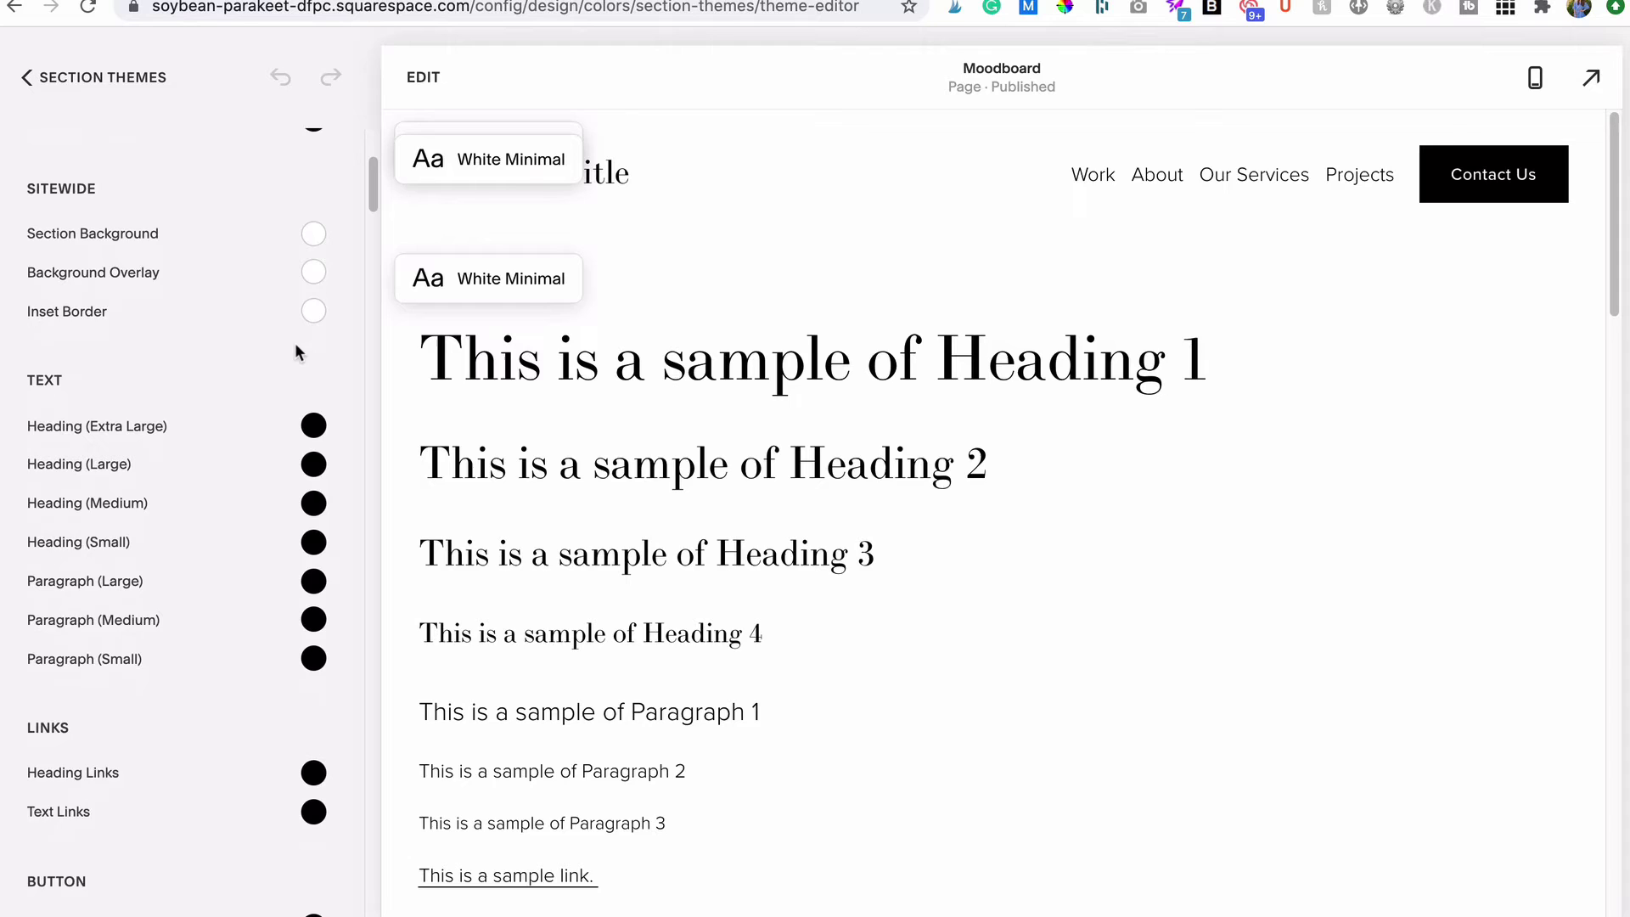
{"action": "left_click", "coordinate": [313, 410]}
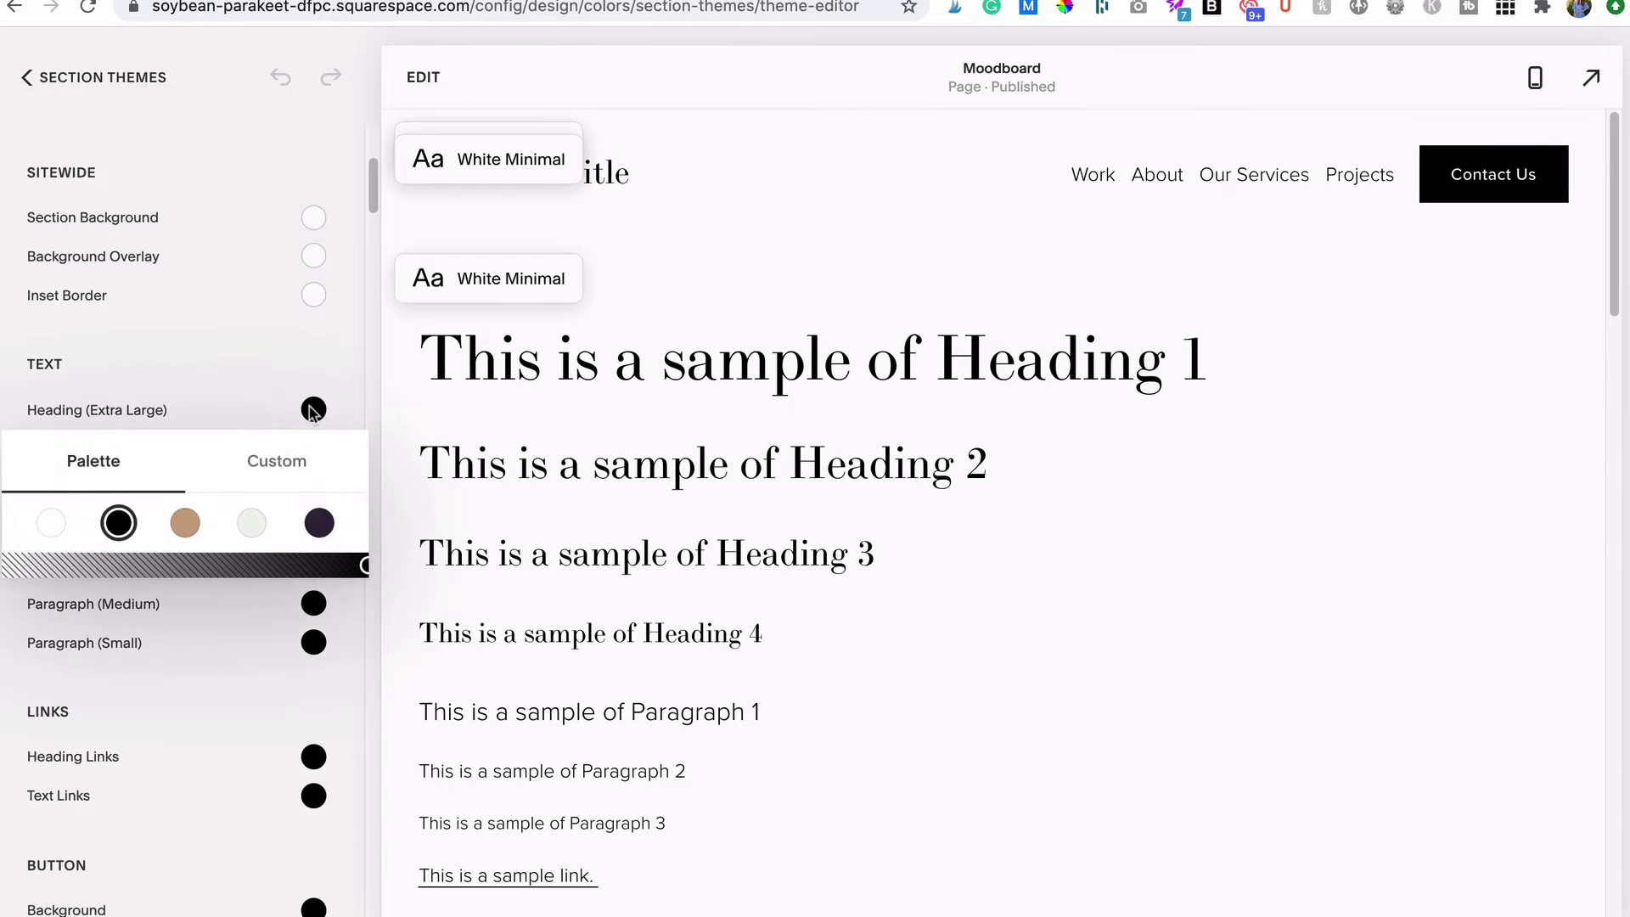
{"action": "left_click", "coordinate": [278, 467]}
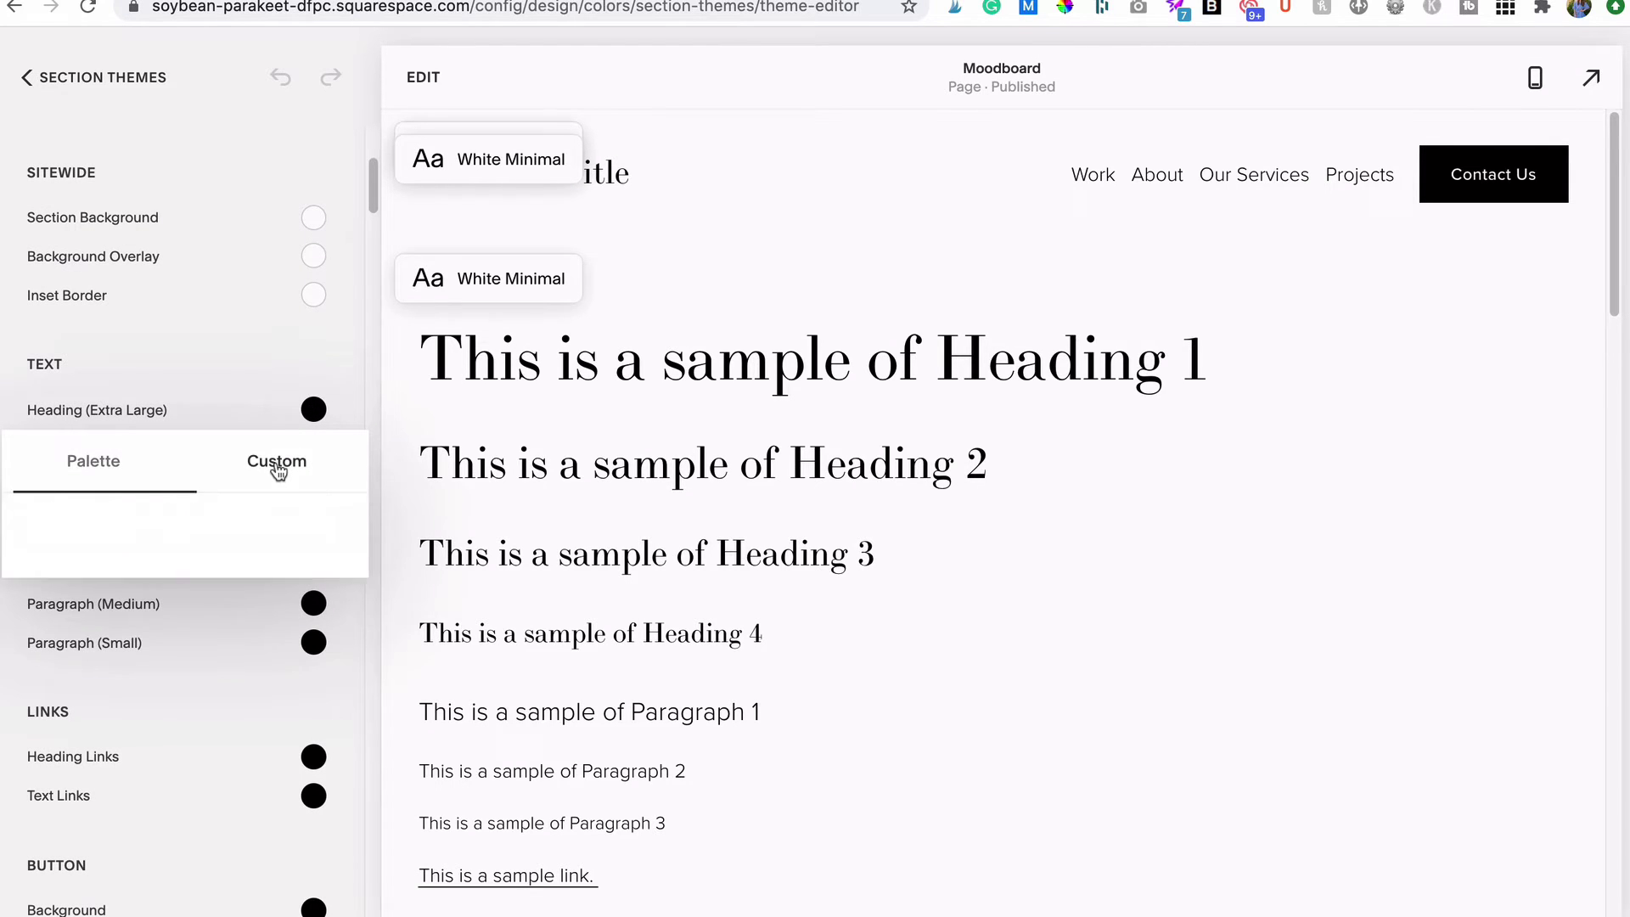
{"action": "left_click", "coordinate": [196, 519]}
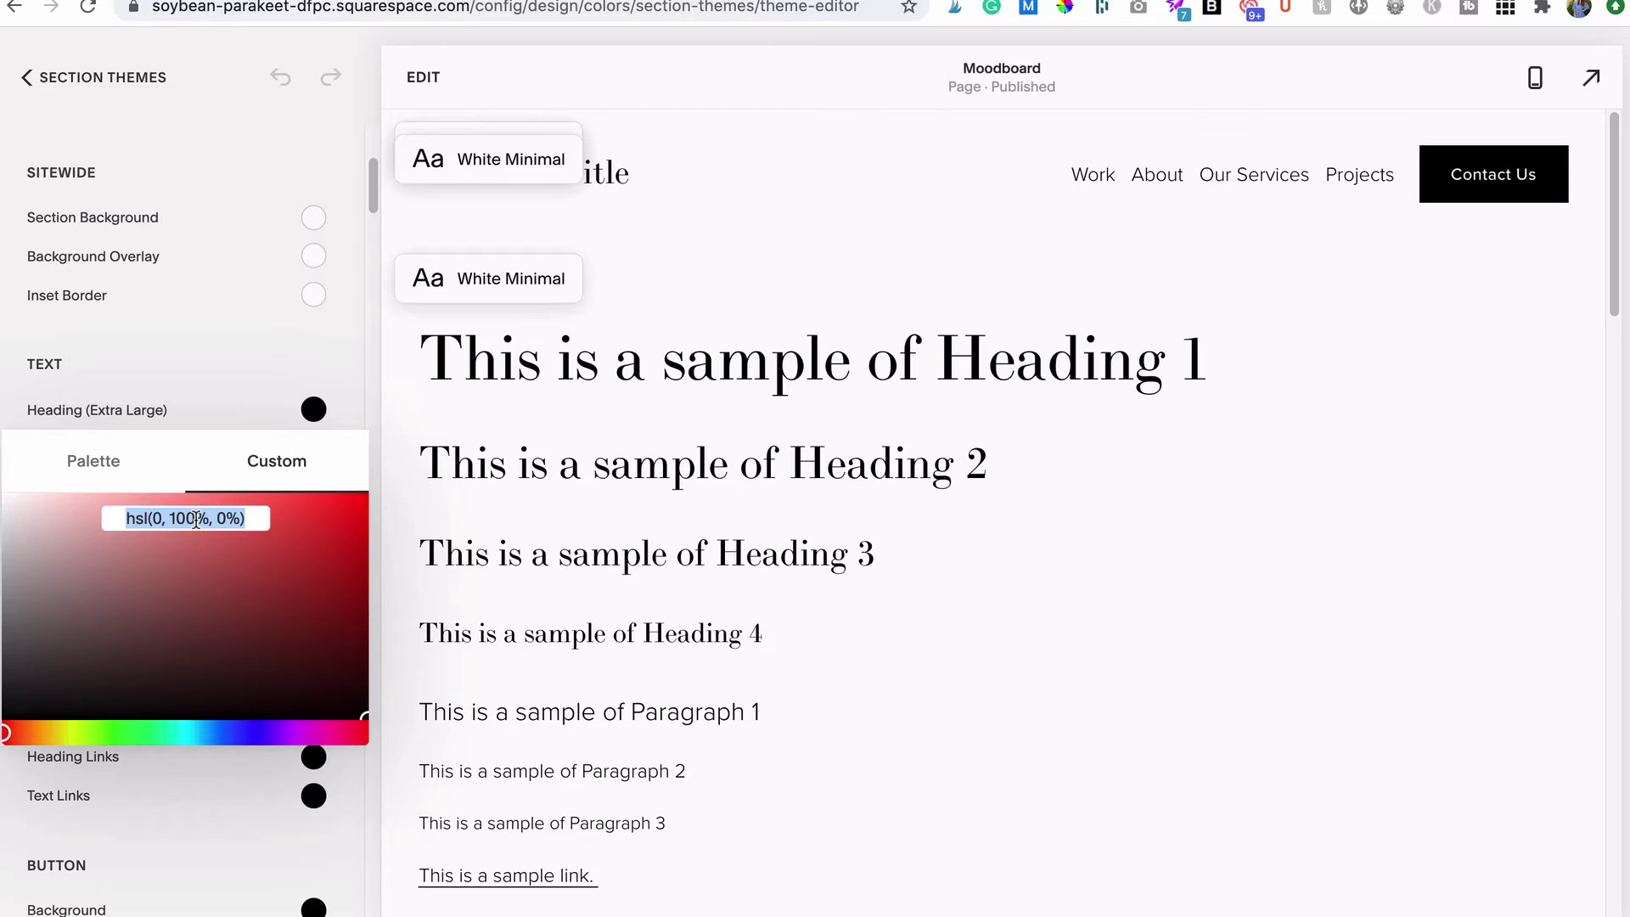
{"action": "type", "text": "#CFAEA6"}
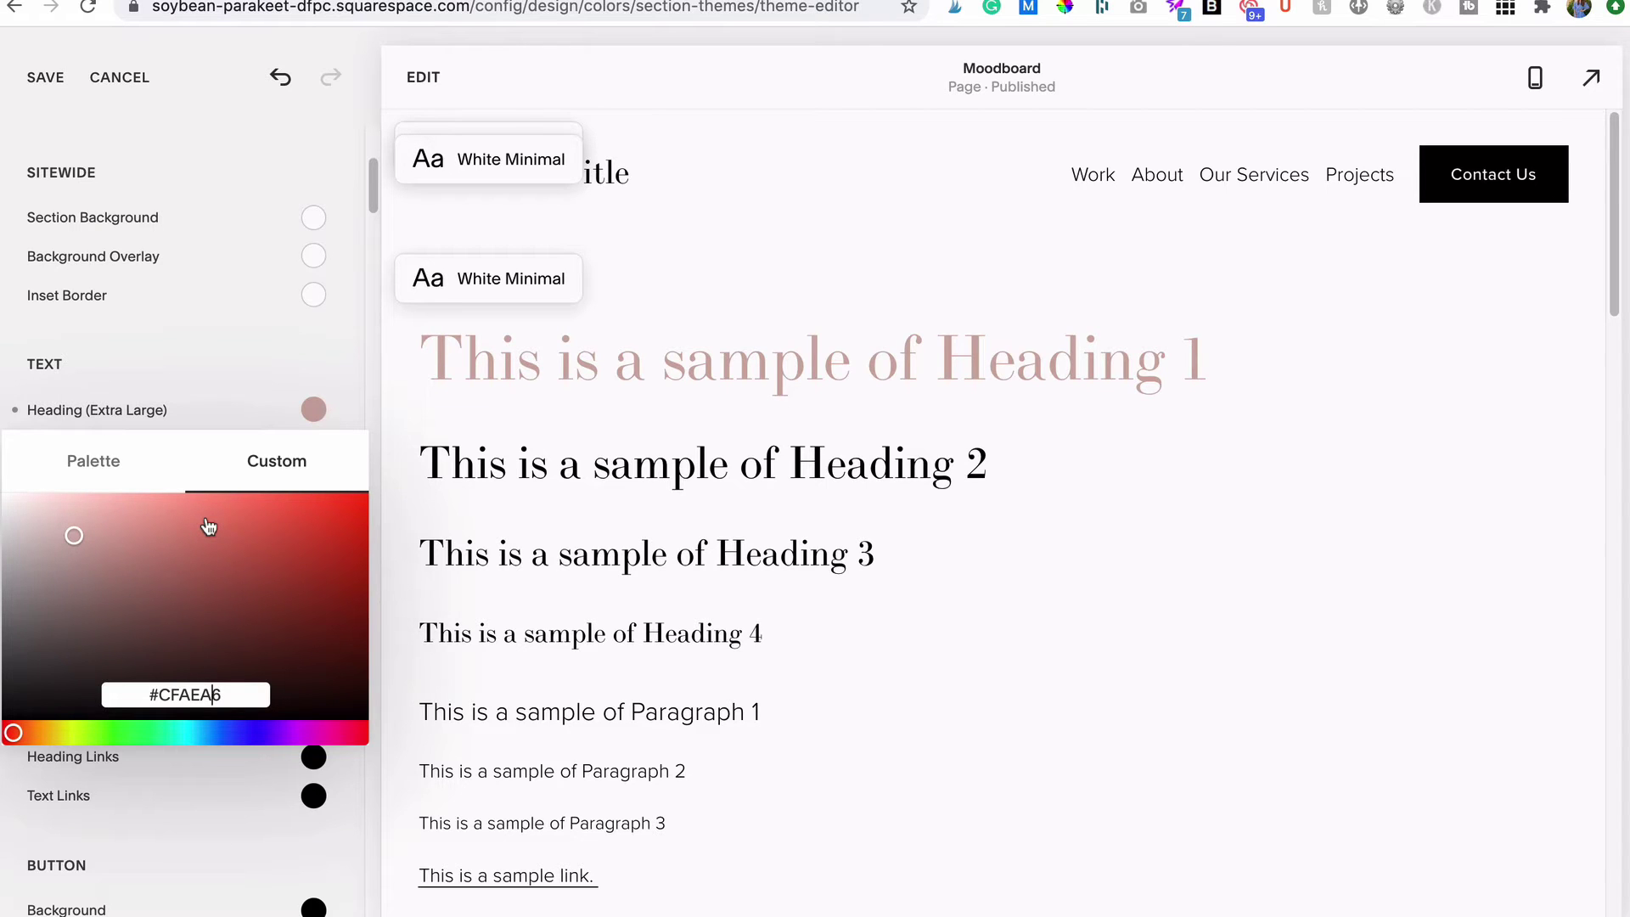
{"action": "left_click", "coordinate": [90, 530]}
{"action": "mouse_move", "coordinate": [88, 576]}
{"action": "left_mouse_down"}
{"action": "mouse_move", "coordinate": [55, 564]}
{"action": "mouse_move", "coordinate": [135, 553]}
{"action": "left_mouse_up"}
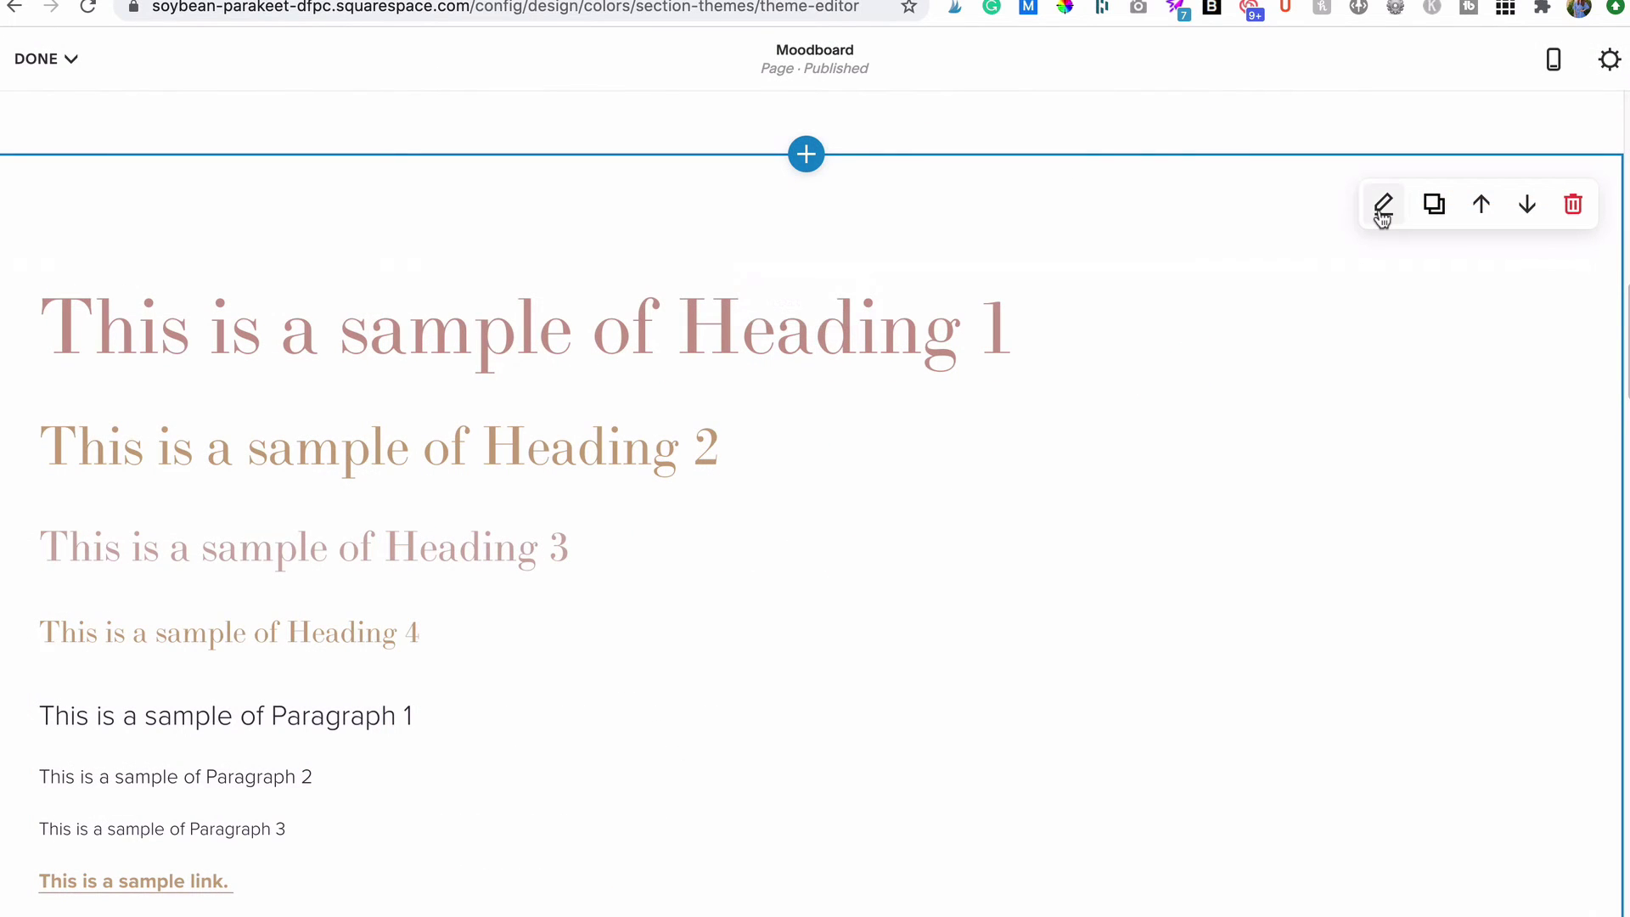
- Apply the Light Bold theme to the sample section
{"action": "left_click", "coordinate": [1381, 205]}
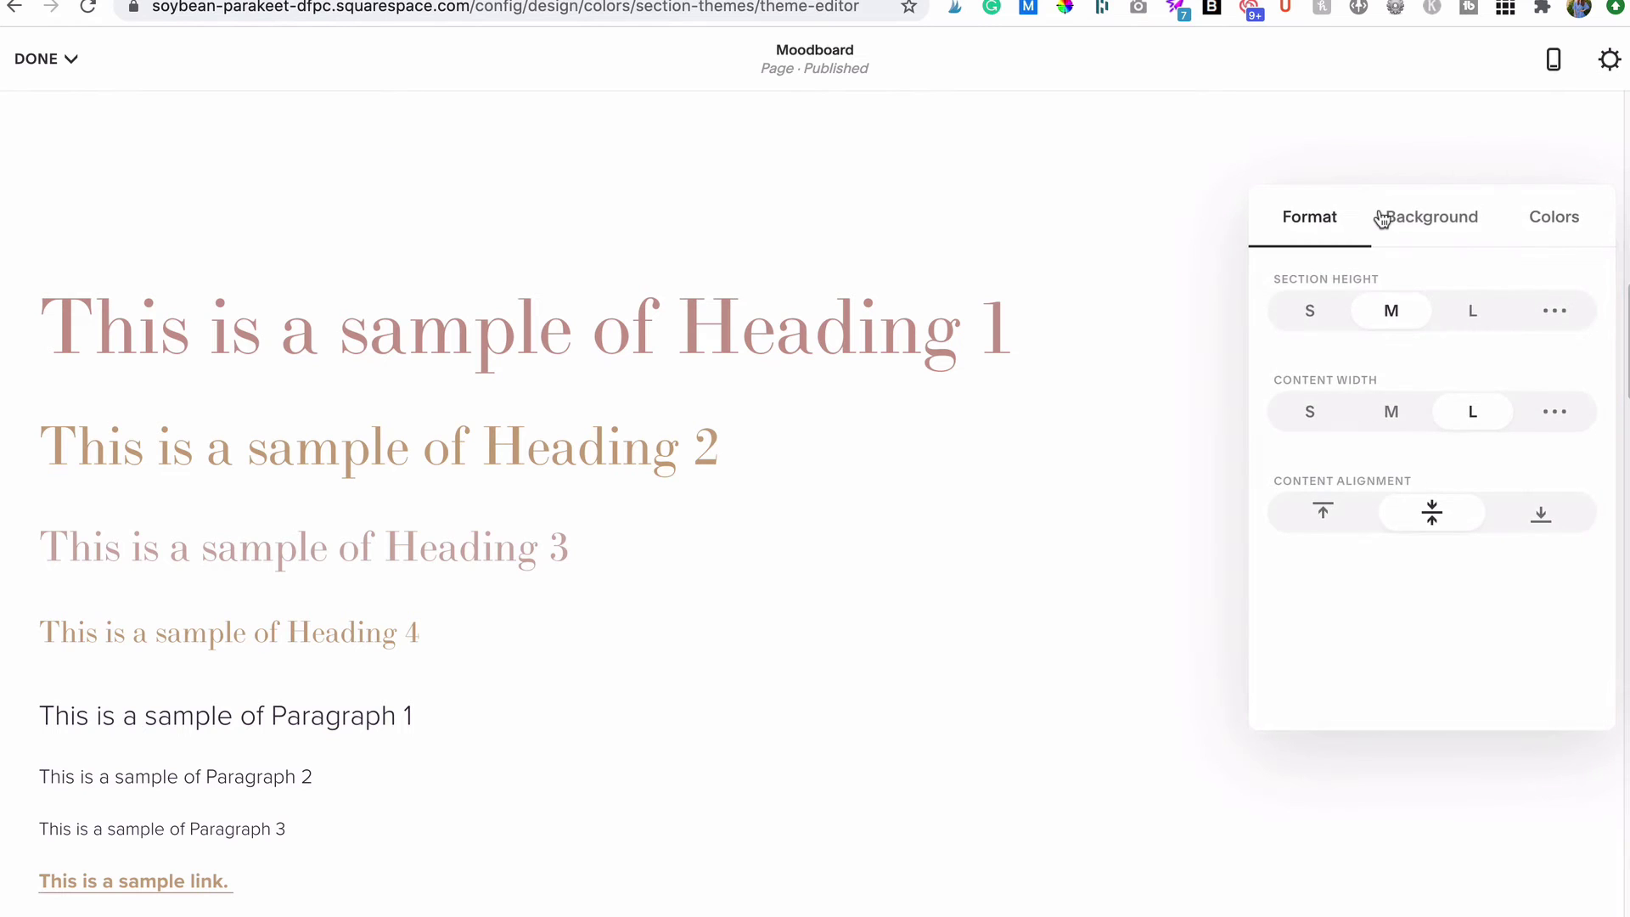
{"action": "left_click", "coordinate": [1543, 227]}
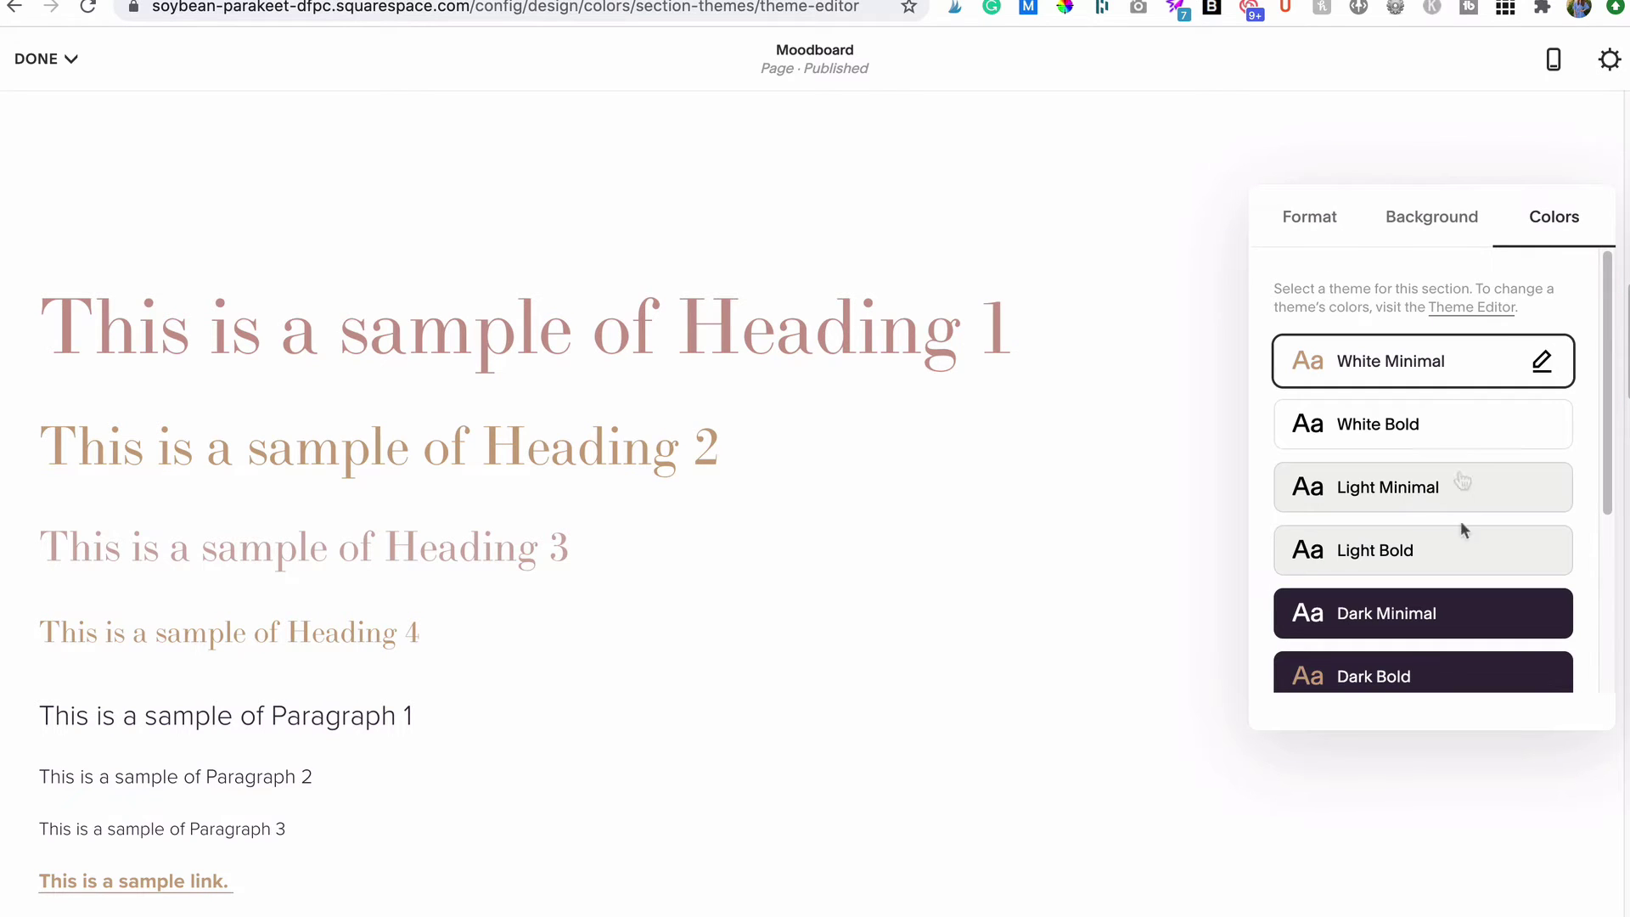
{"action": "left_click", "coordinate": [1466, 550]}
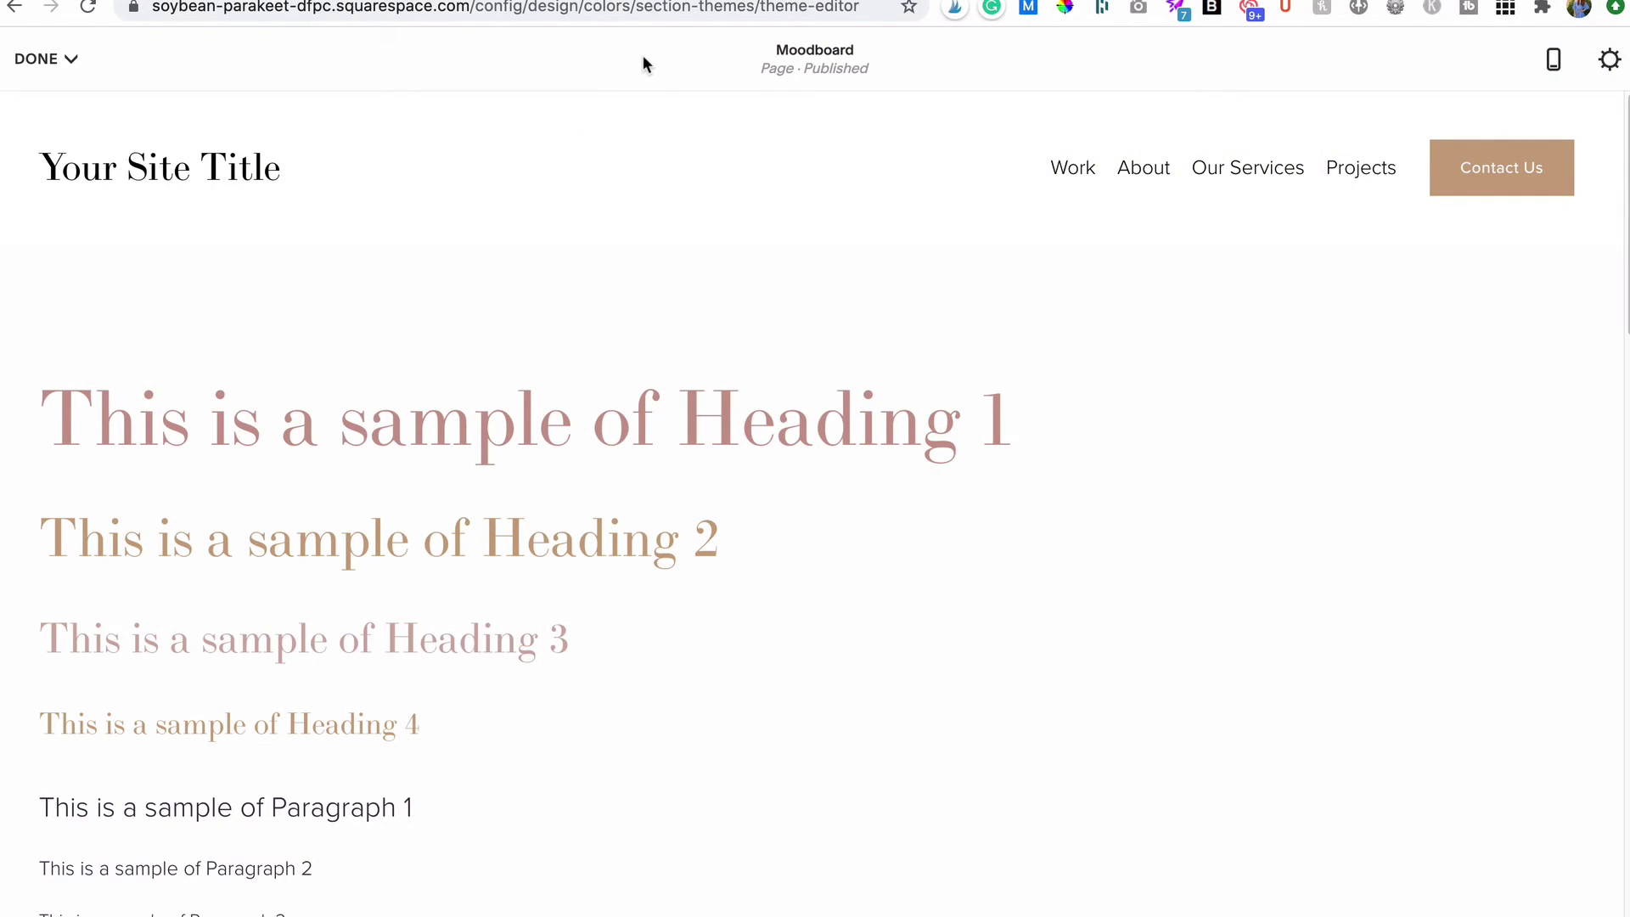
- Switch the site header's colours to Transparent so it follows the first section
{"action": "mouse_move", "coordinate": [656, 172]}
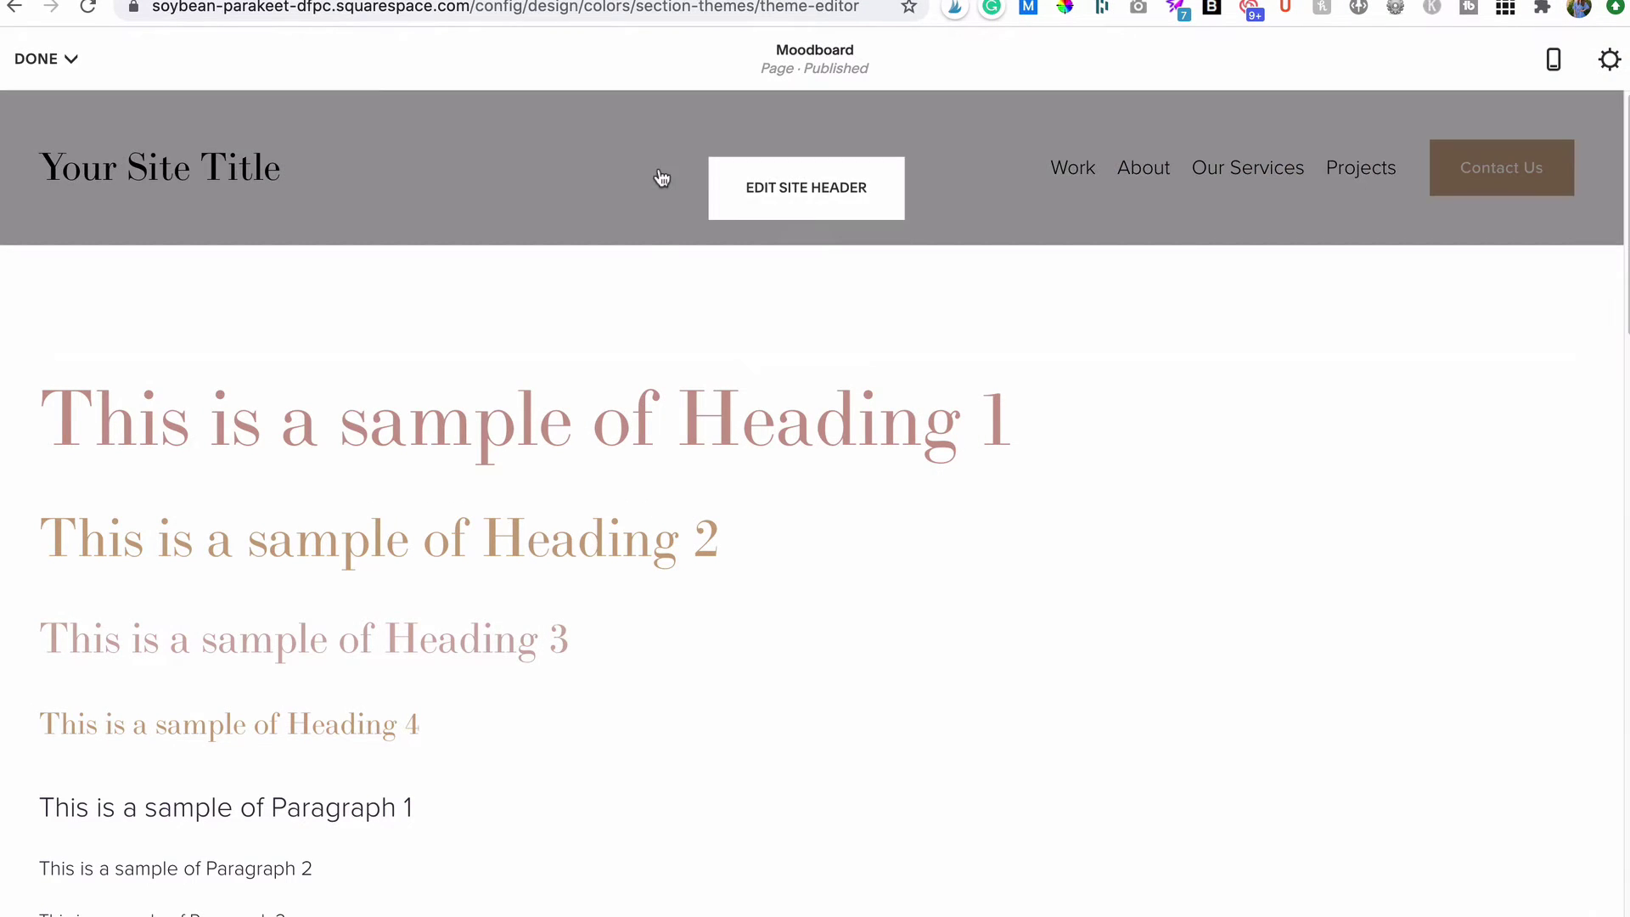
{"action": "left_click", "coordinate": [760, 194]}
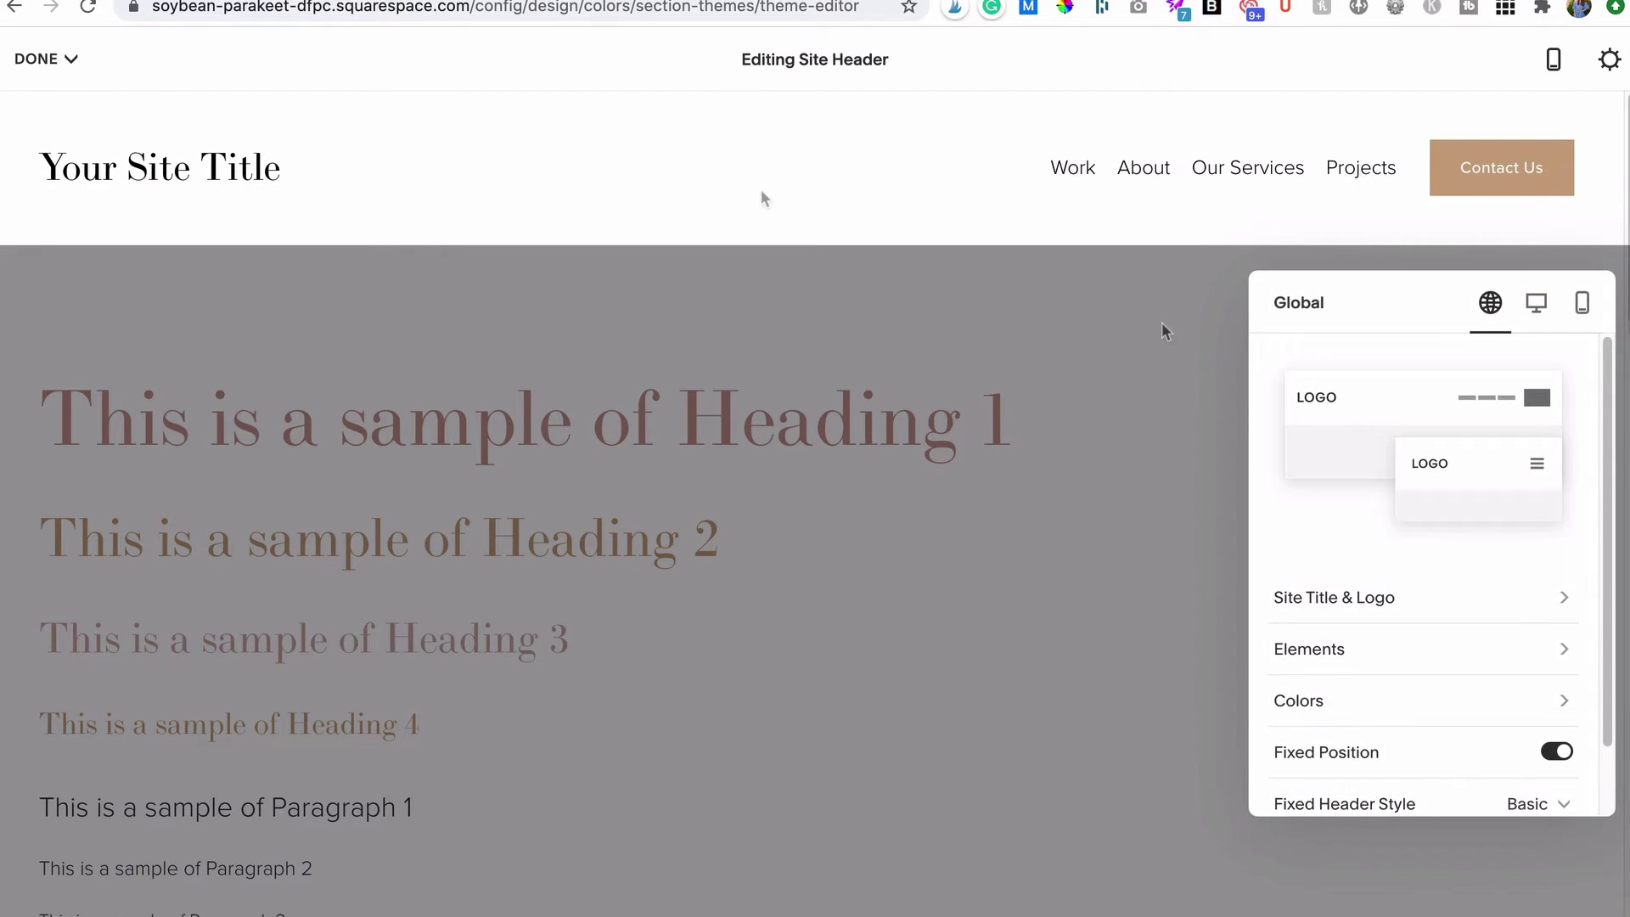
{"action": "left_click", "coordinate": [1288, 696]}
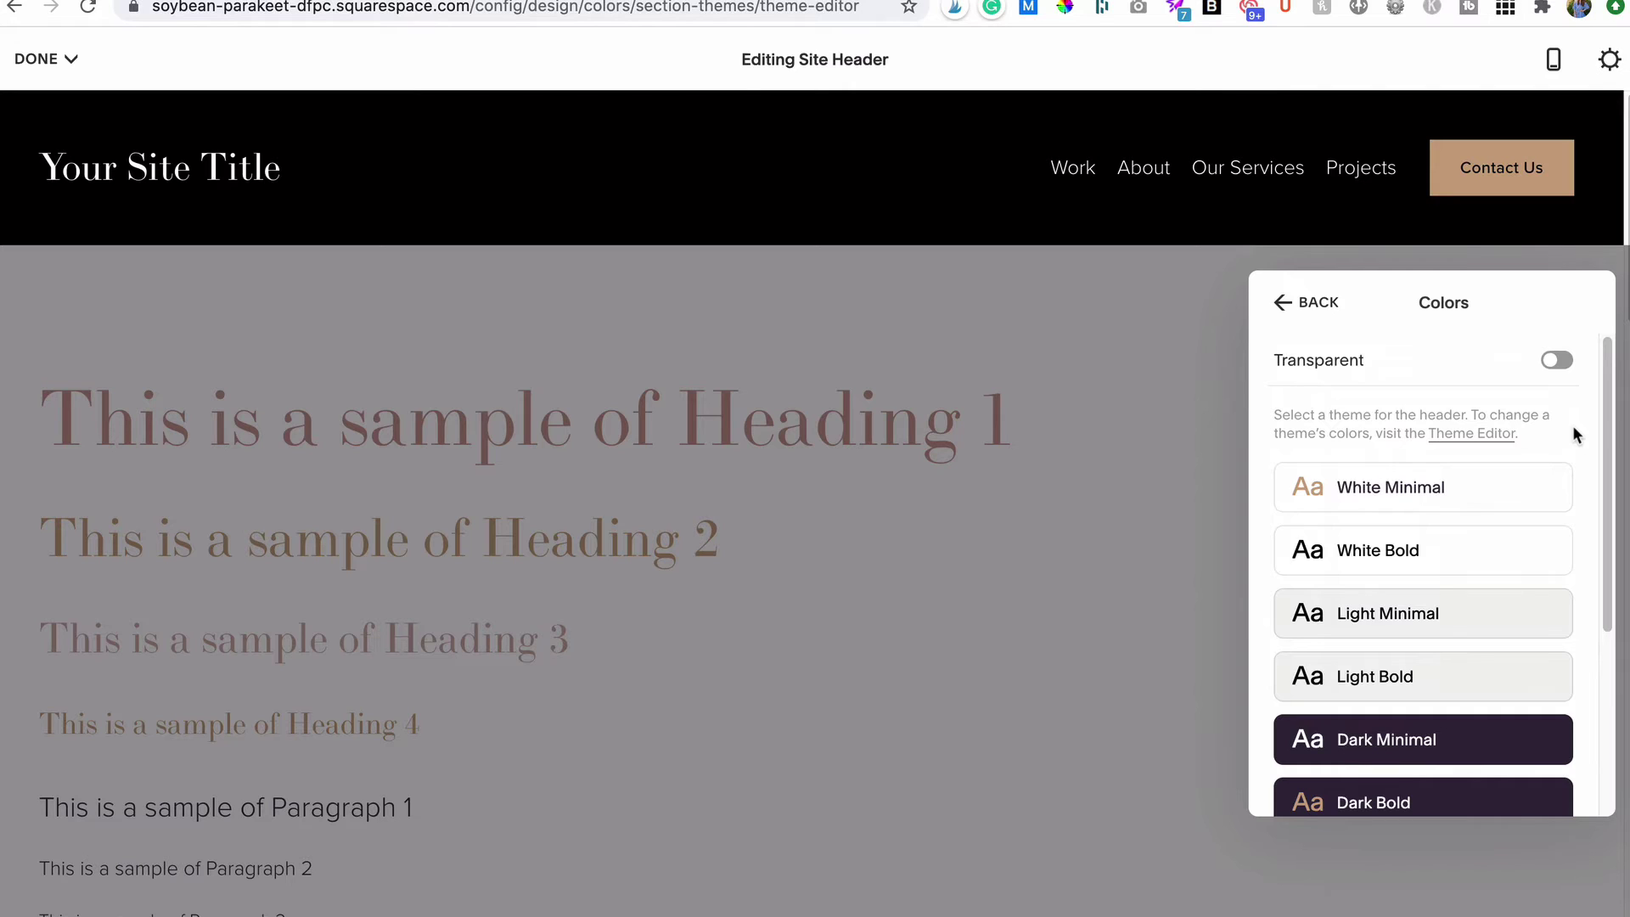
{"action": "left_click", "coordinate": [1555, 368]}
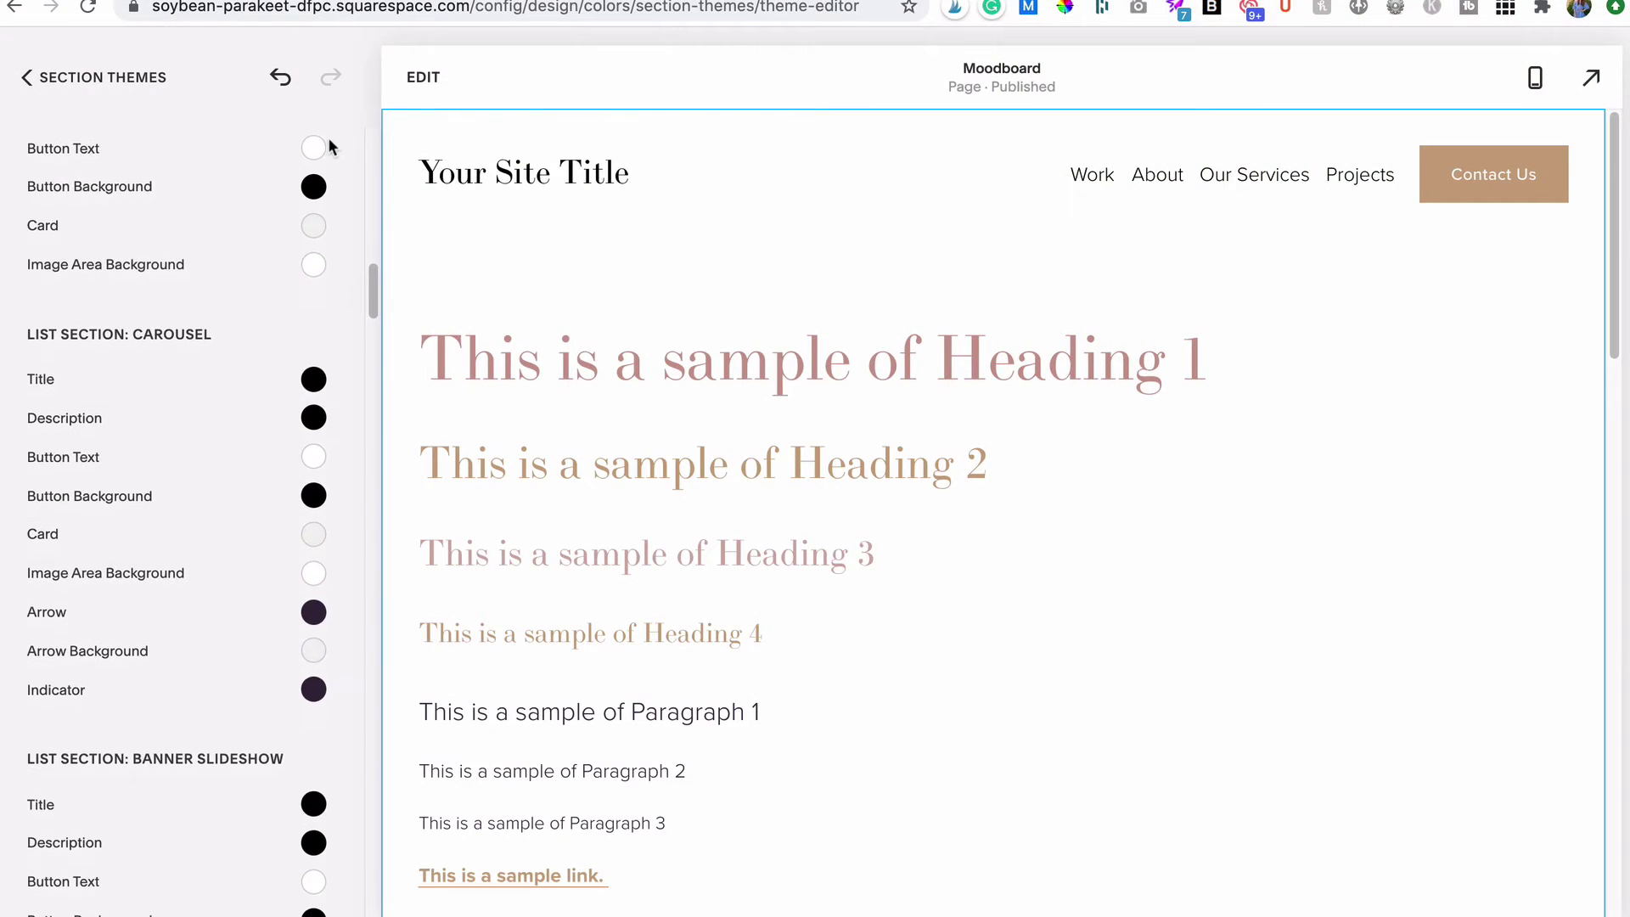
- Scroll through the section theme's colour list, then return to the main Colors palette panel
{"action": "scroll", "coordinate": [328, 136], "scroll_direction": "down", "scroll_amount": 5}
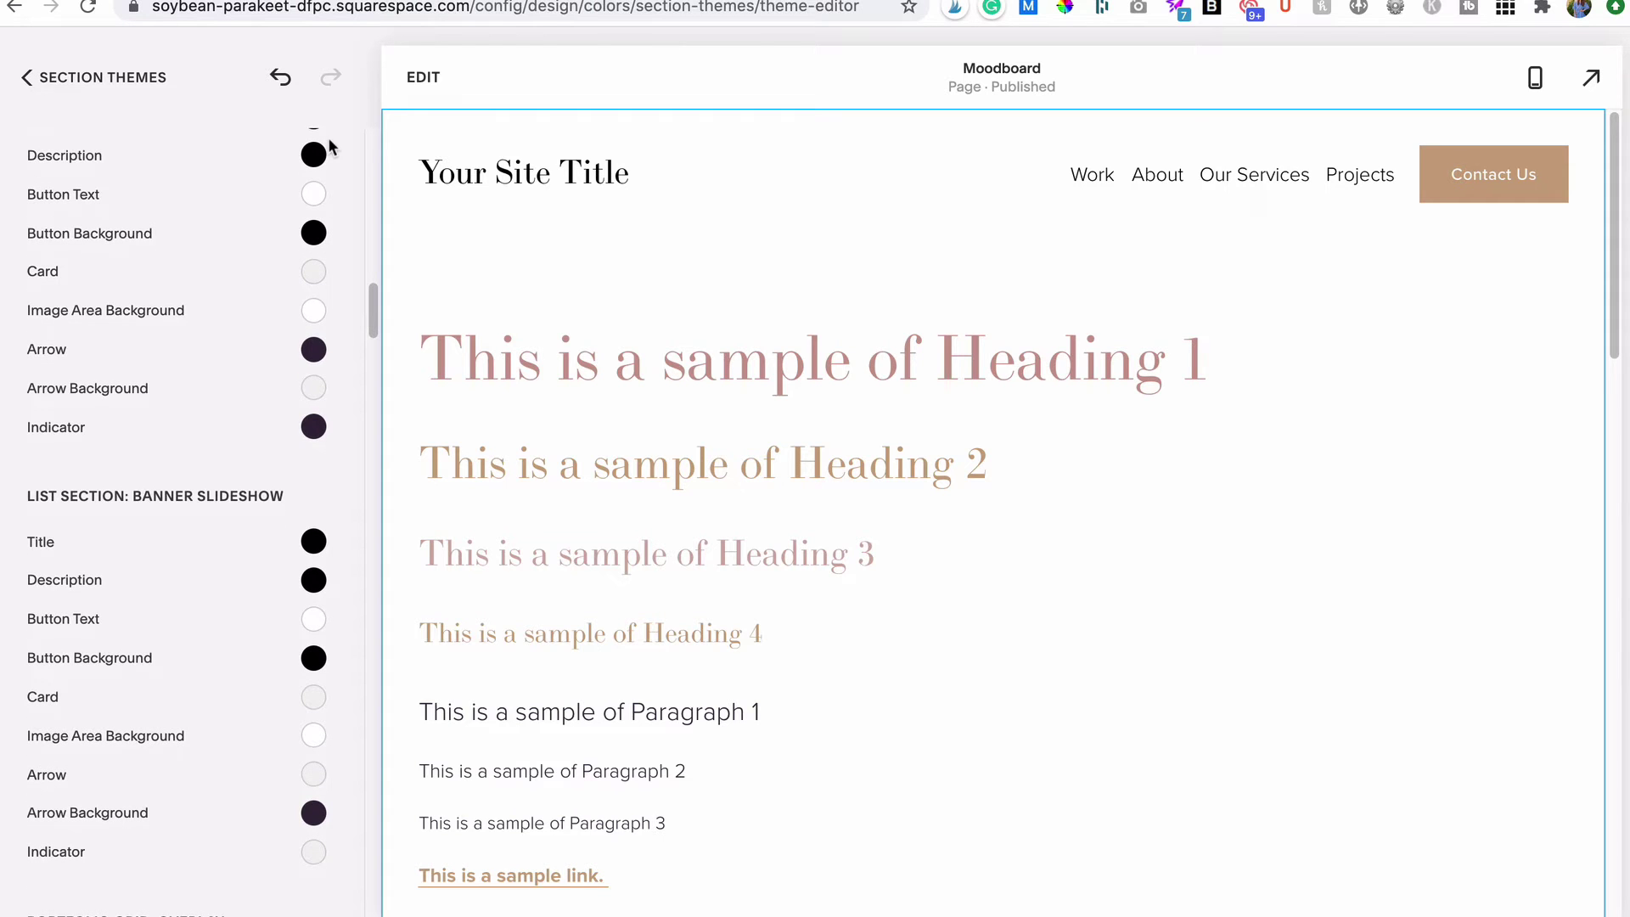
{"action": "scroll", "coordinate": [328, 142], "scroll_direction": "down", "scroll_amount": 7}
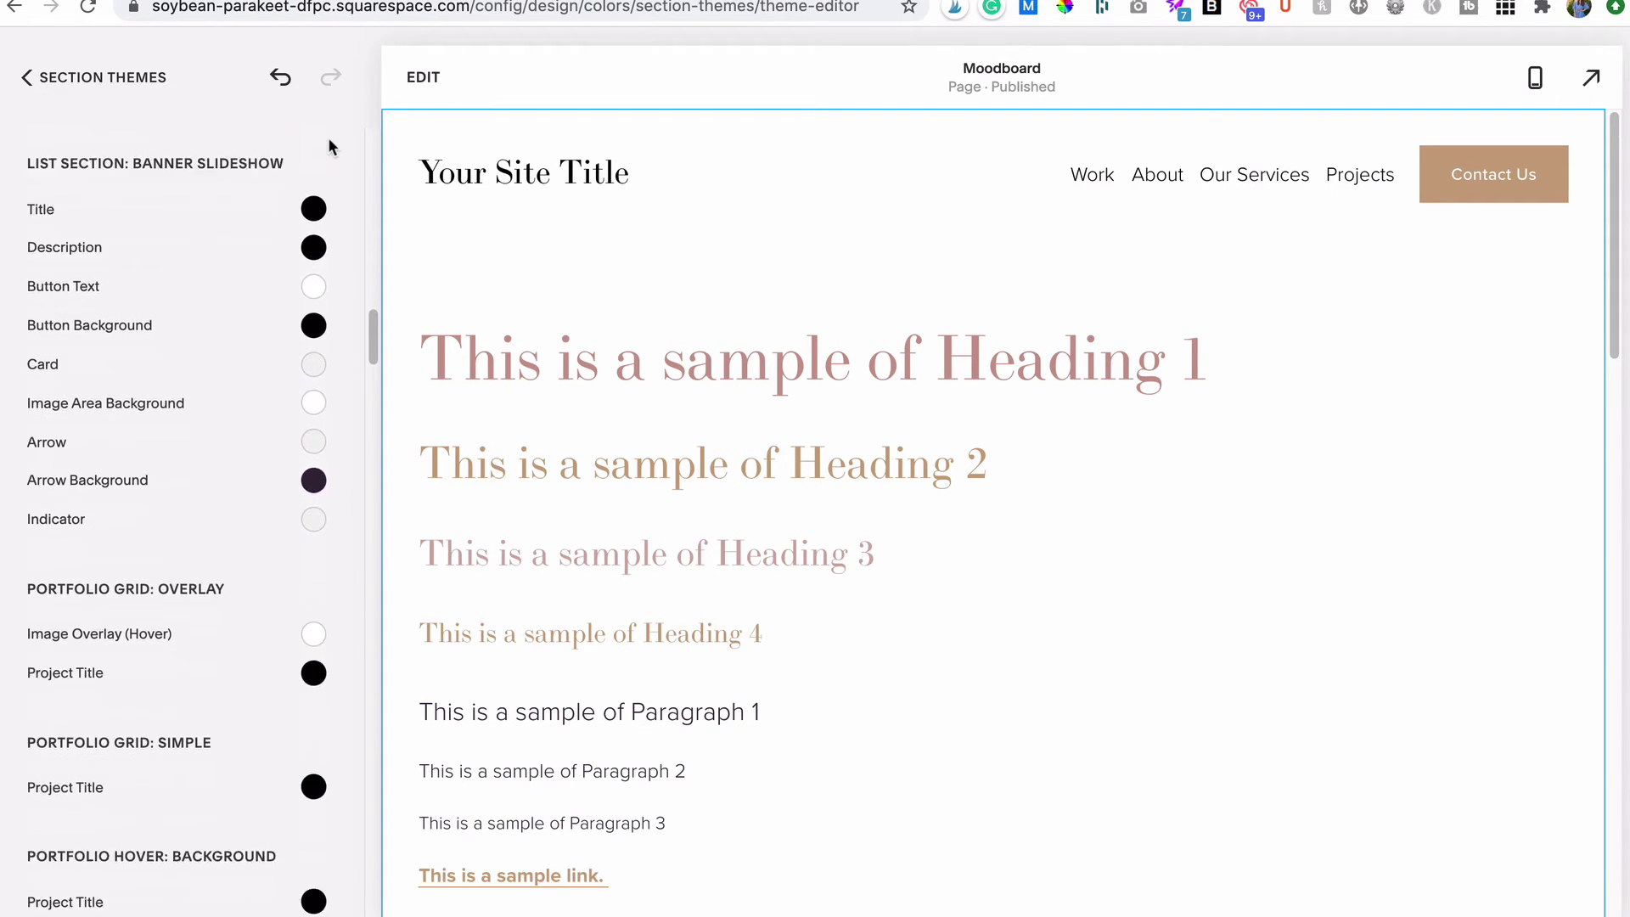
{"action": "scroll", "coordinate": [327, 136], "scroll_direction": "down", "scroll_amount": 7}
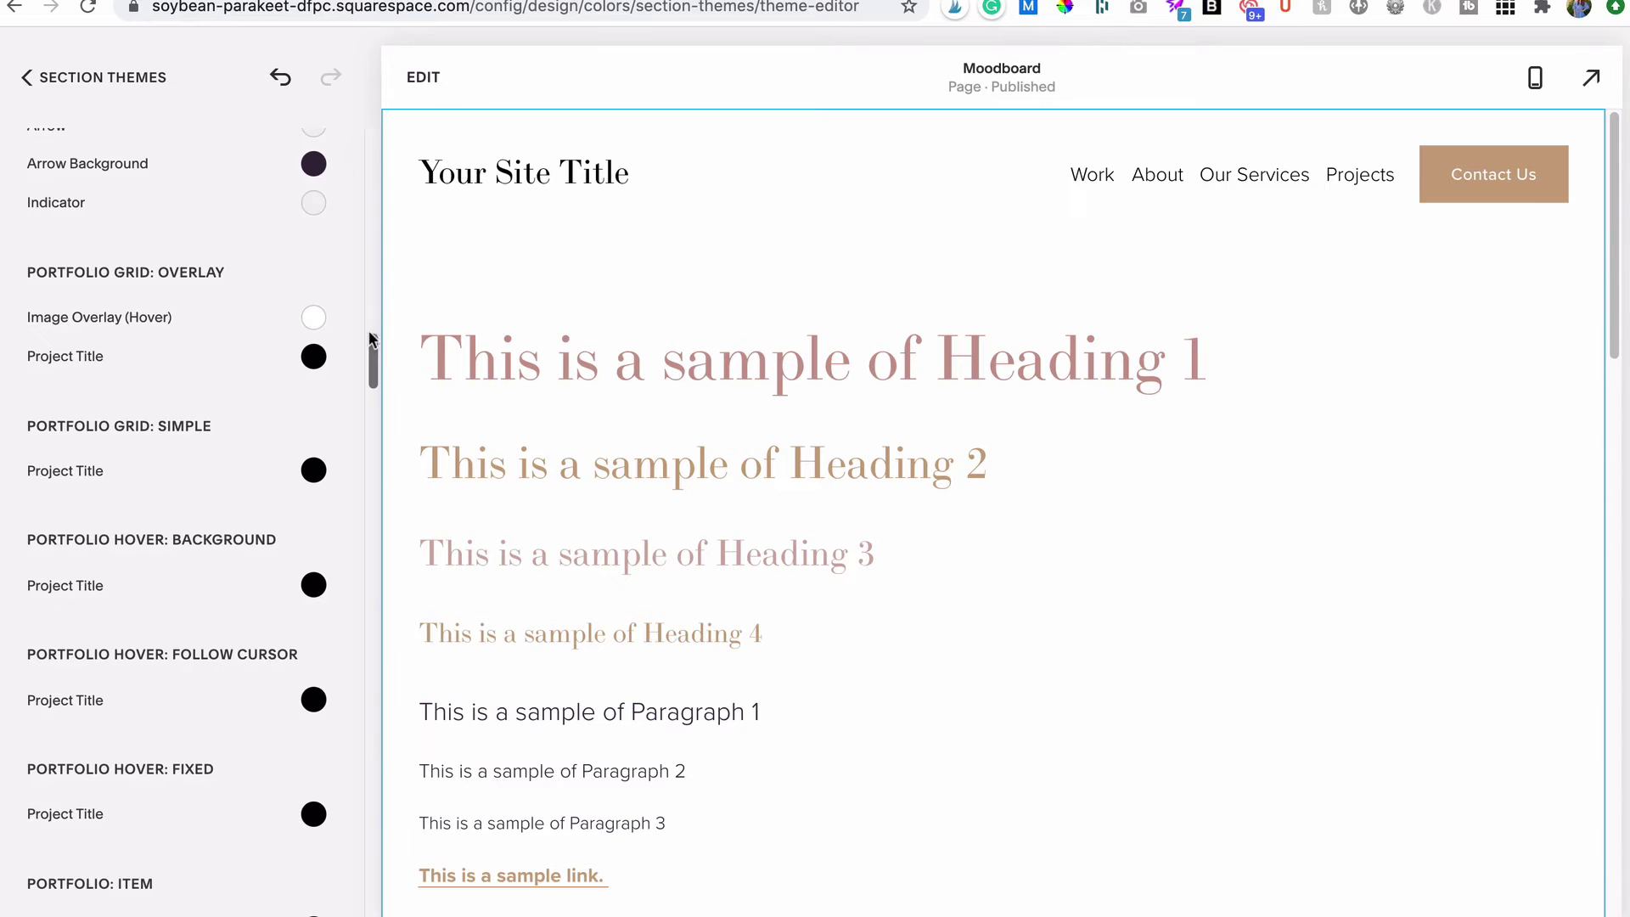
{"action": "left_click_drag", "start_coordinate": [370, 339], "coordinate": [364, 24]}
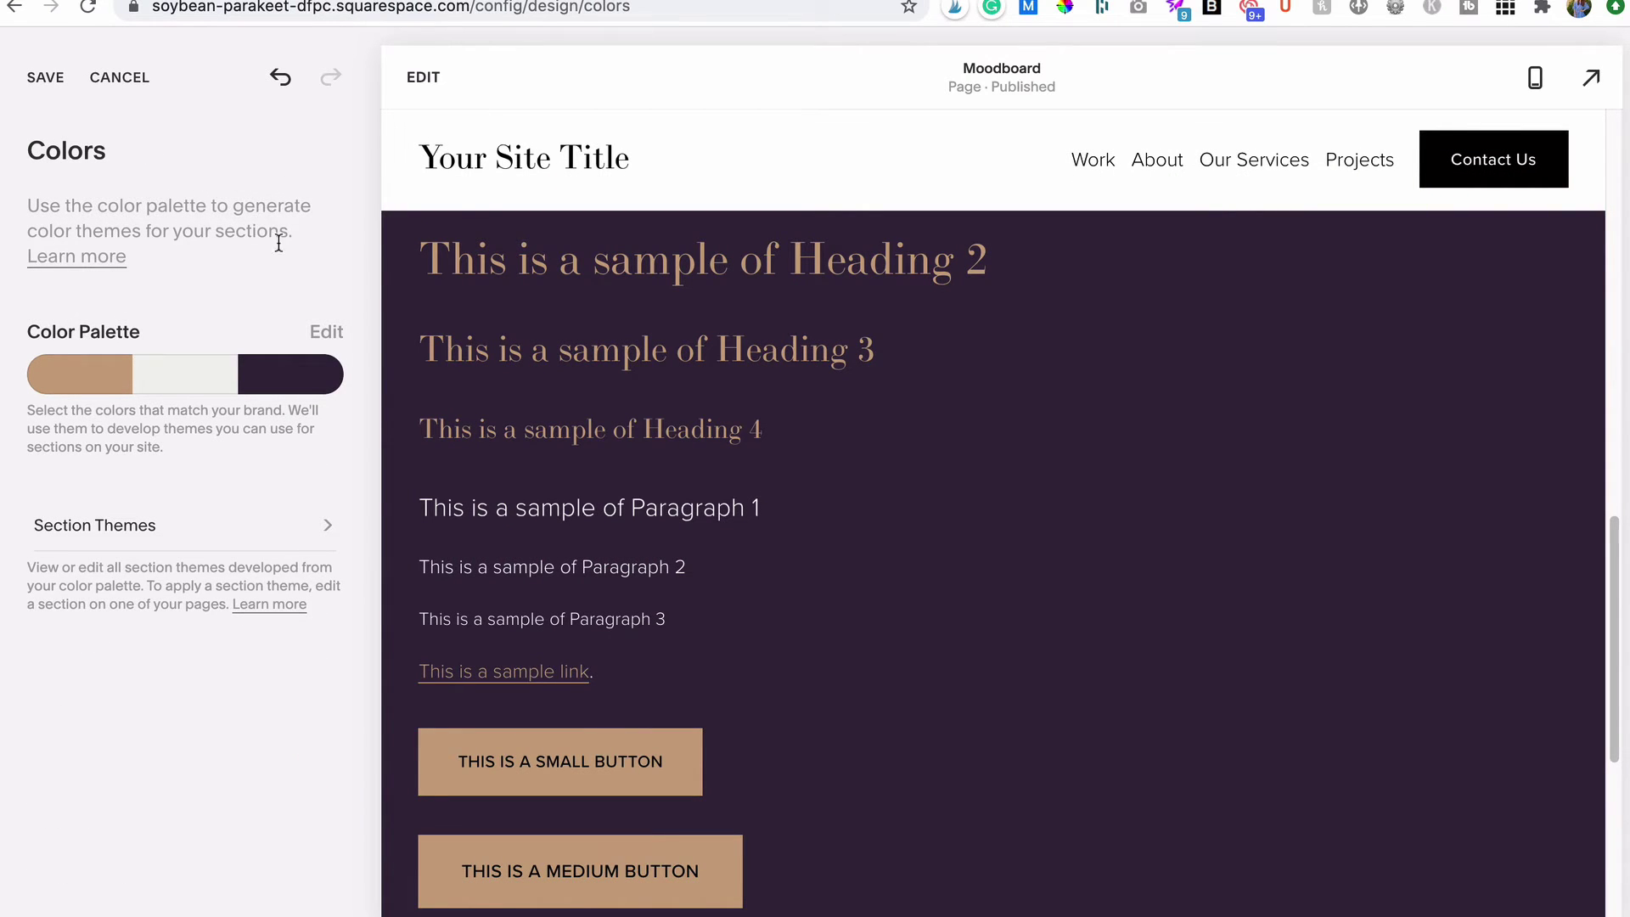
- Preview several designer palettes and apply the pale pink, off-white and olive one
{"action": "left_click", "coordinate": [321, 331]}
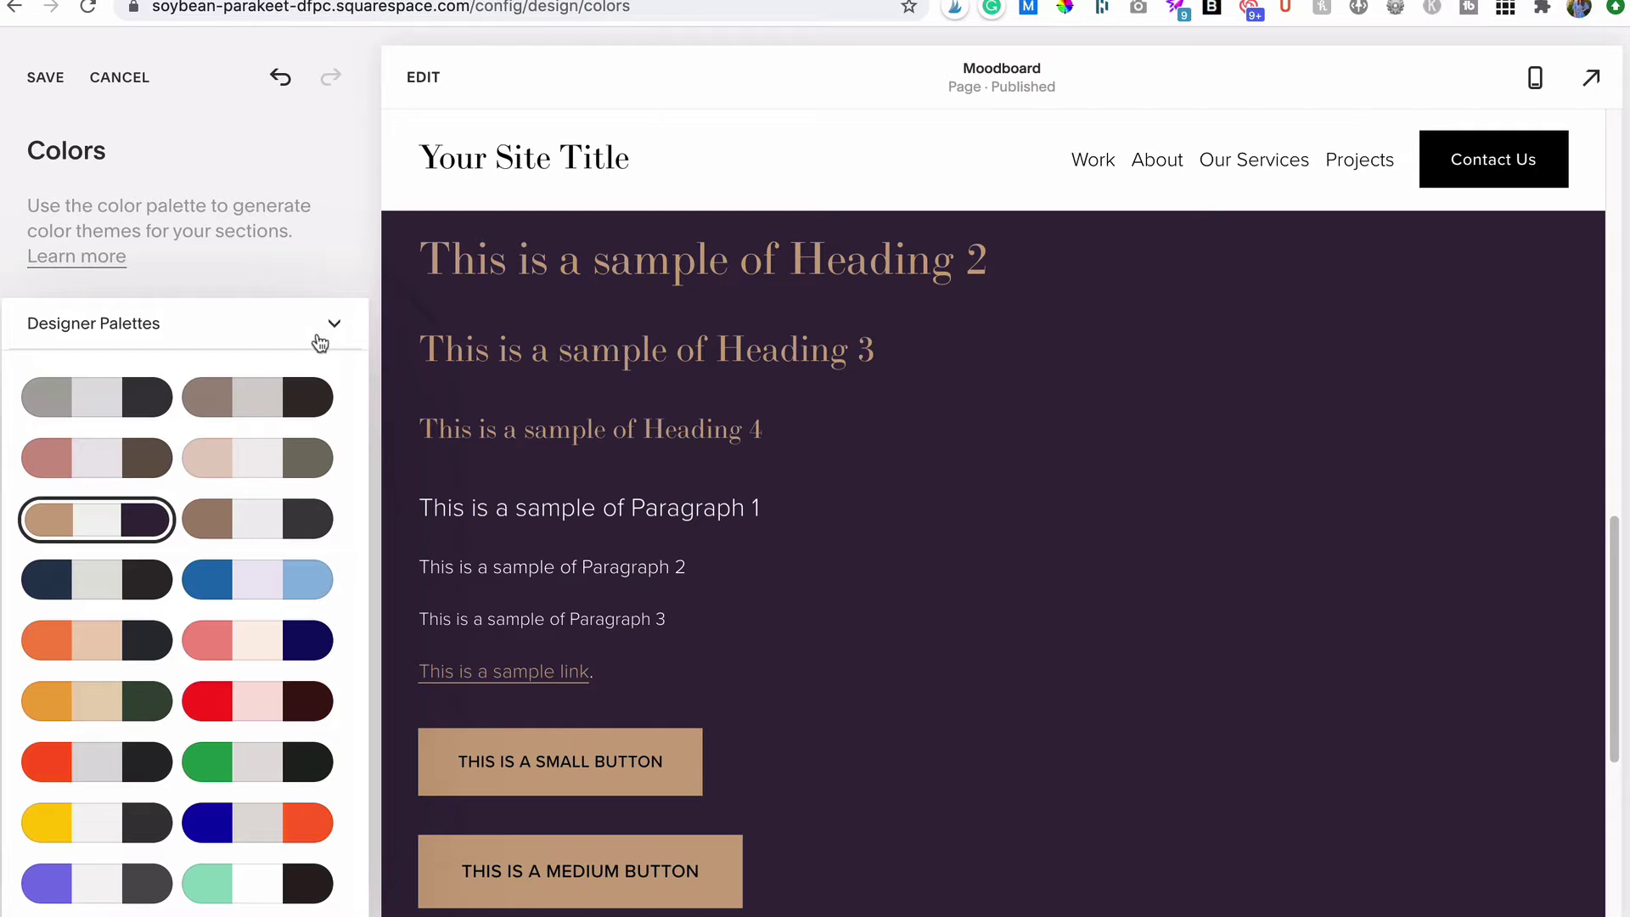
{"action": "left_click", "coordinate": [148, 393]}
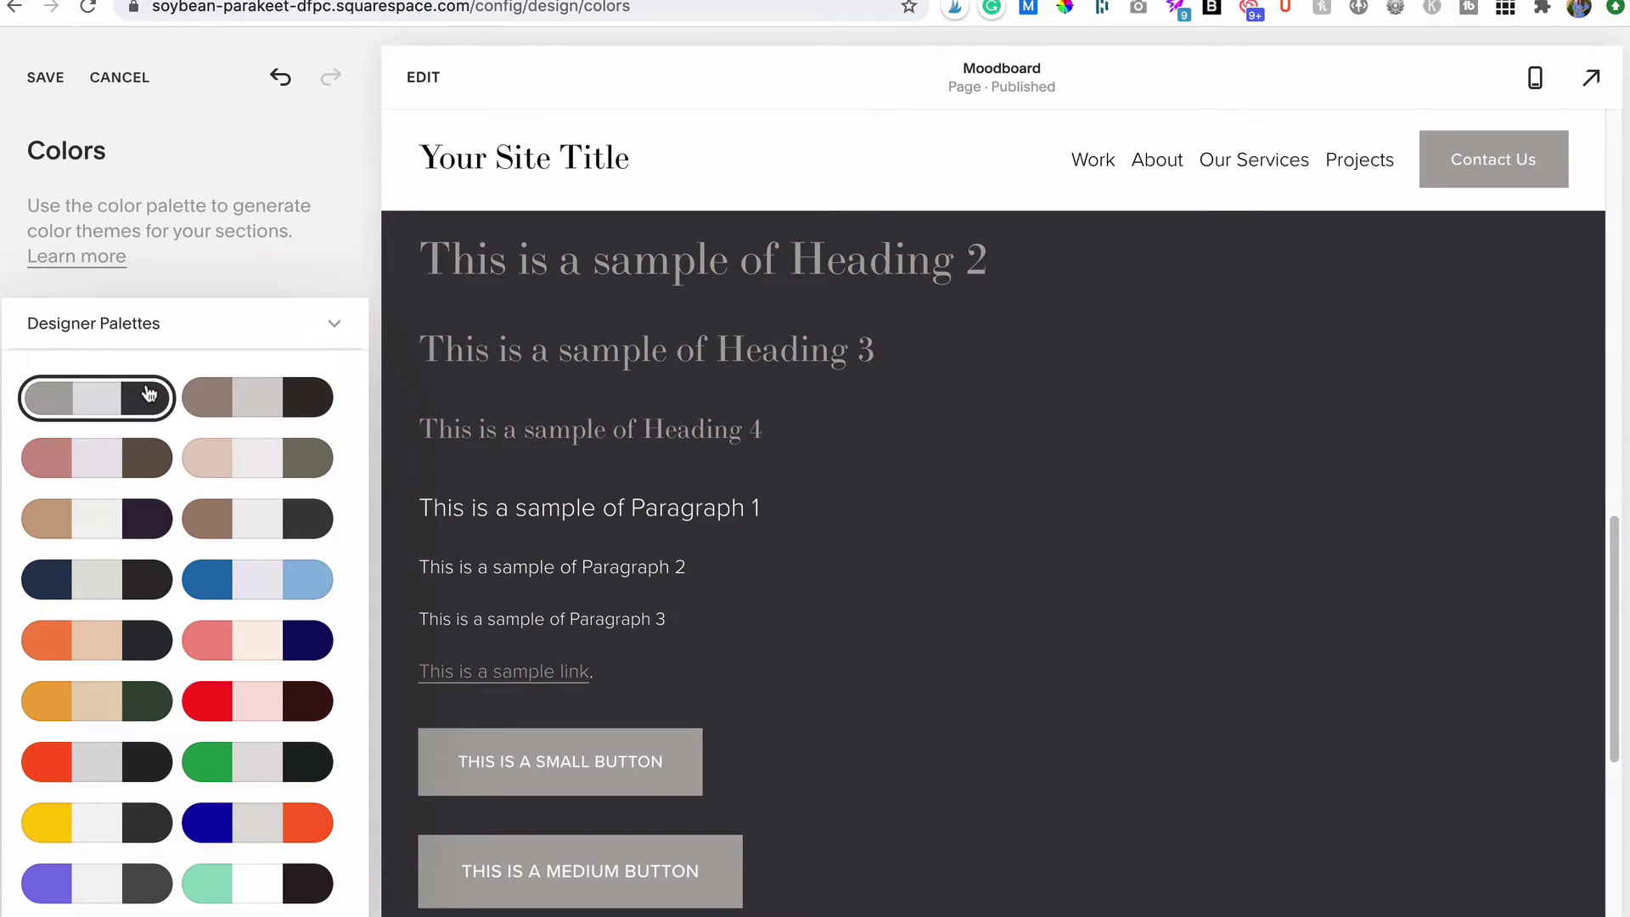
{"action": "left_click", "coordinate": [146, 465]}
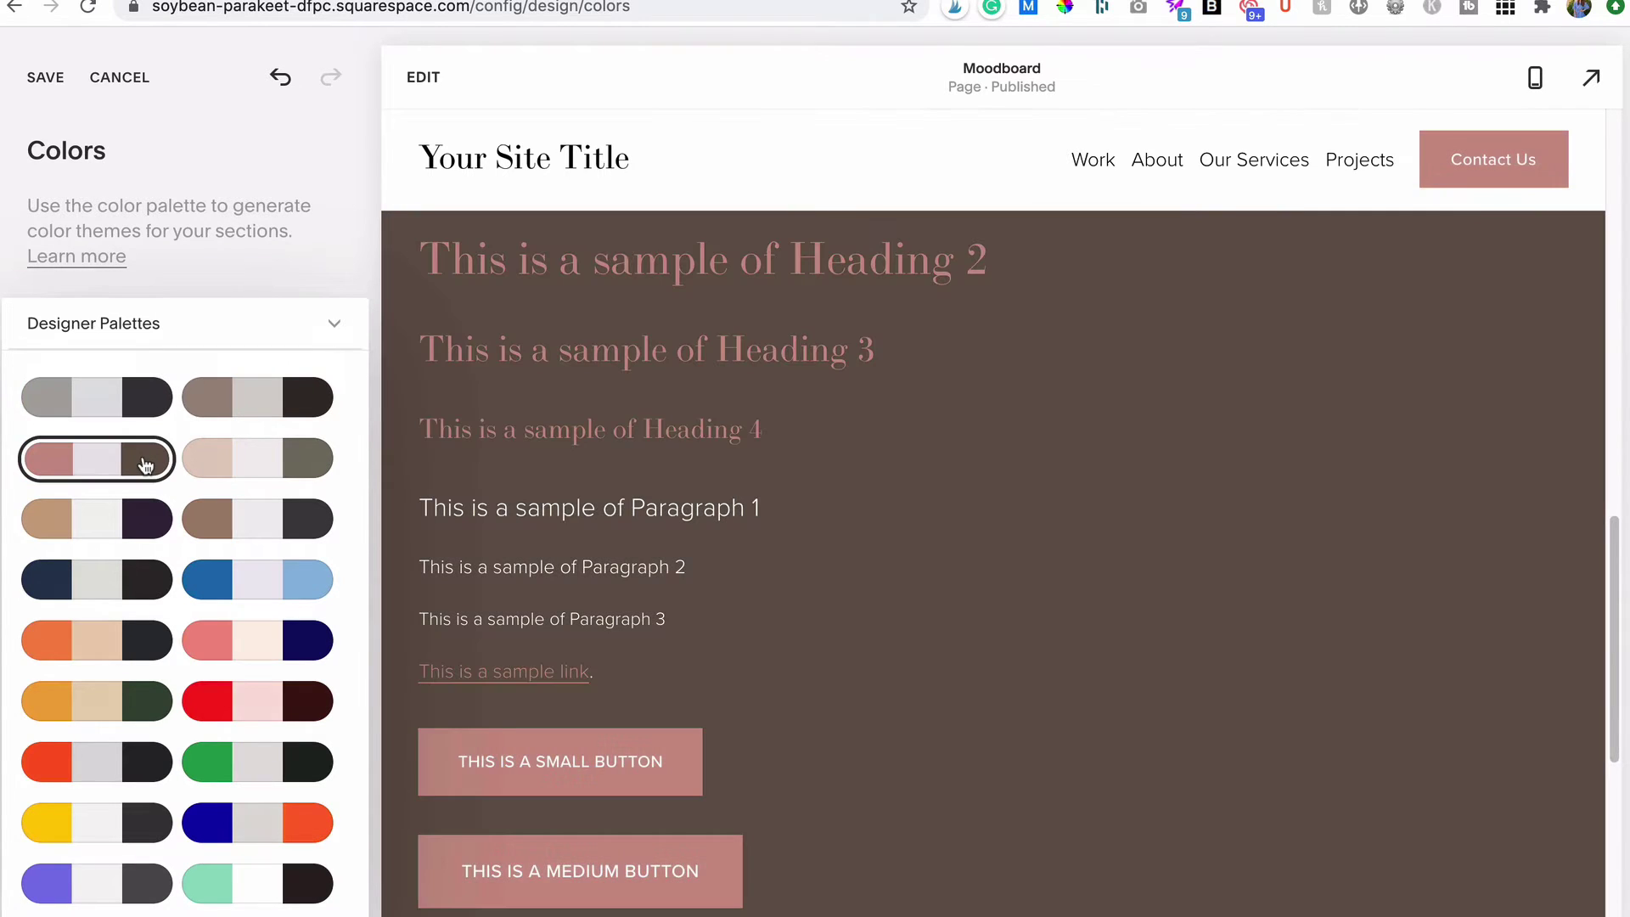
{"action": "left_click", "coordinate": [227, 409]}
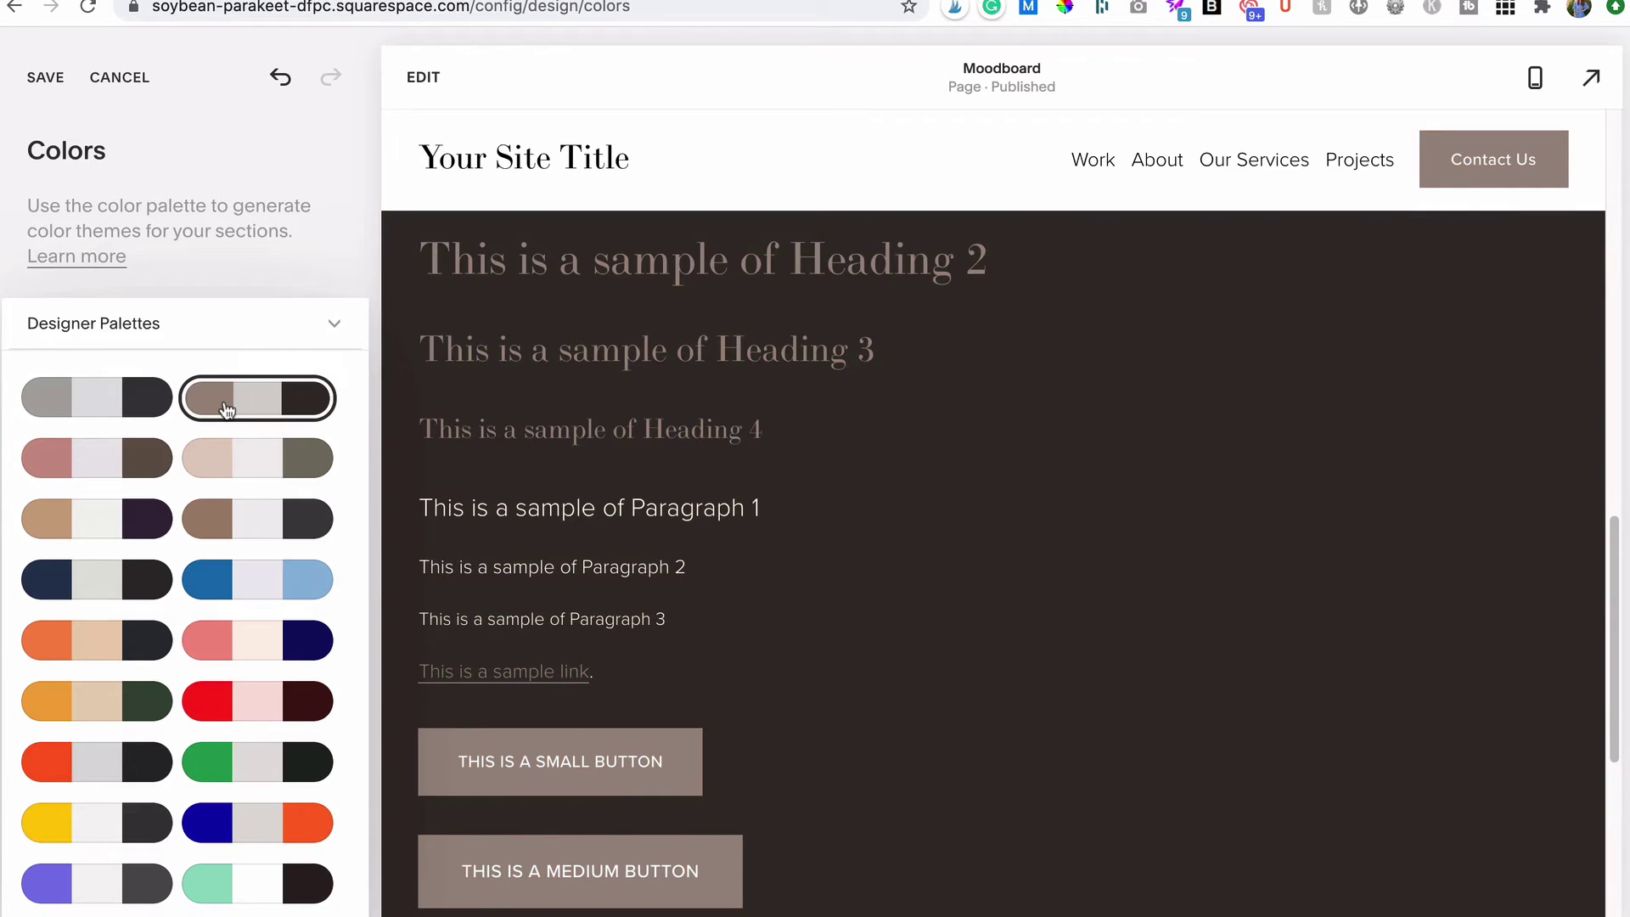
{"action": "left_click", "coordinate": [226, 471]}
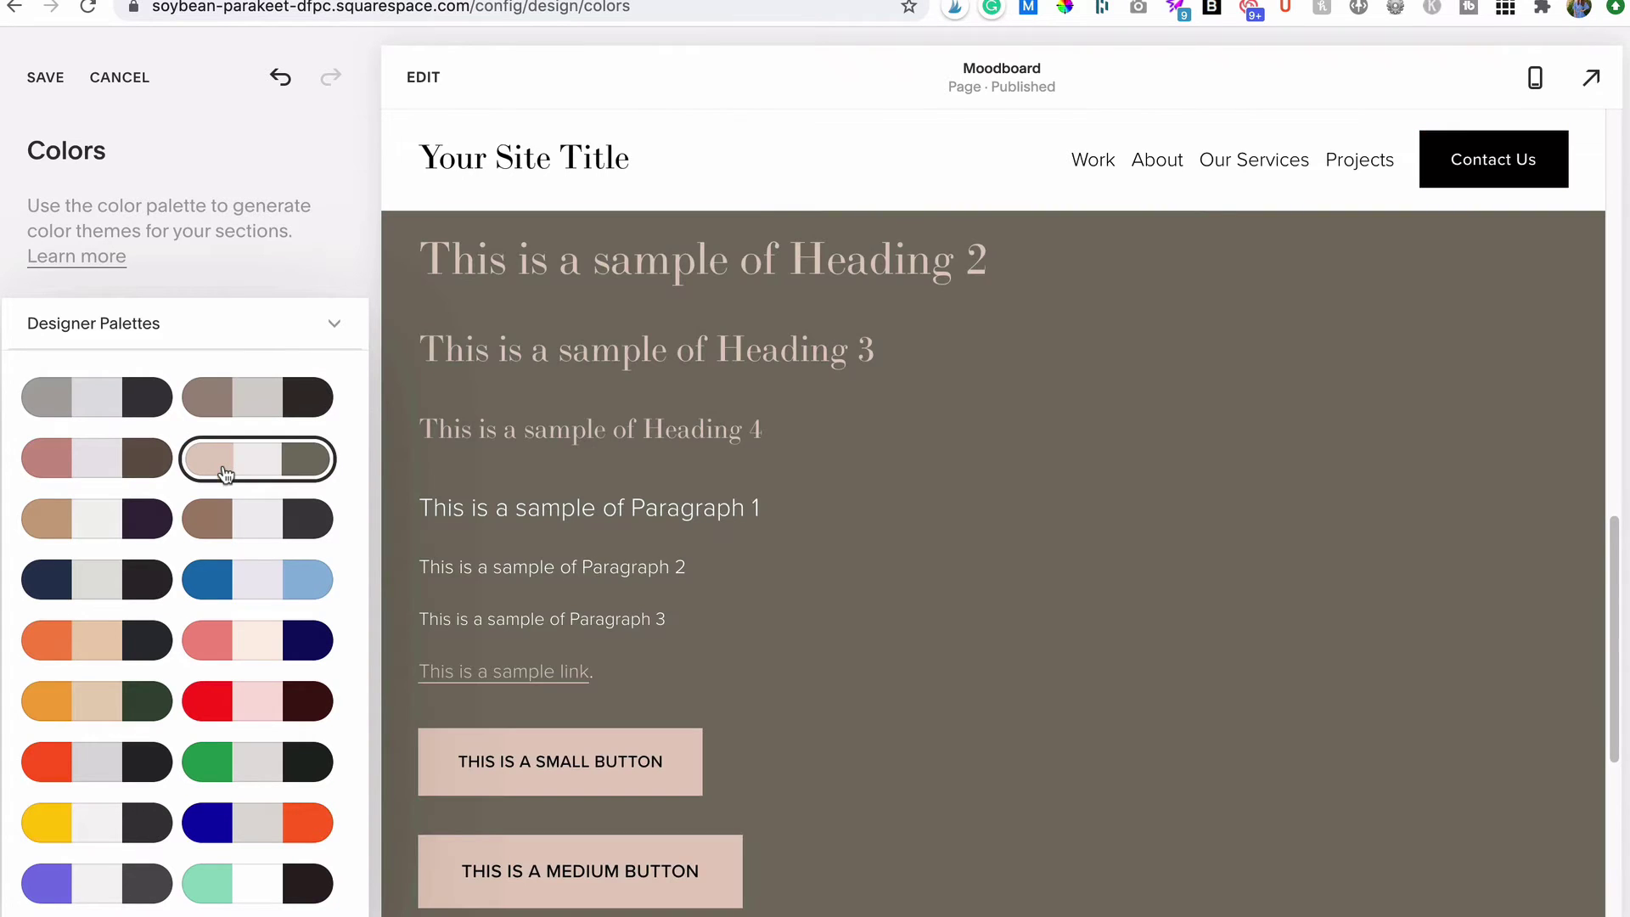
{"action": "left_click", "coordinate": [326, 242]}
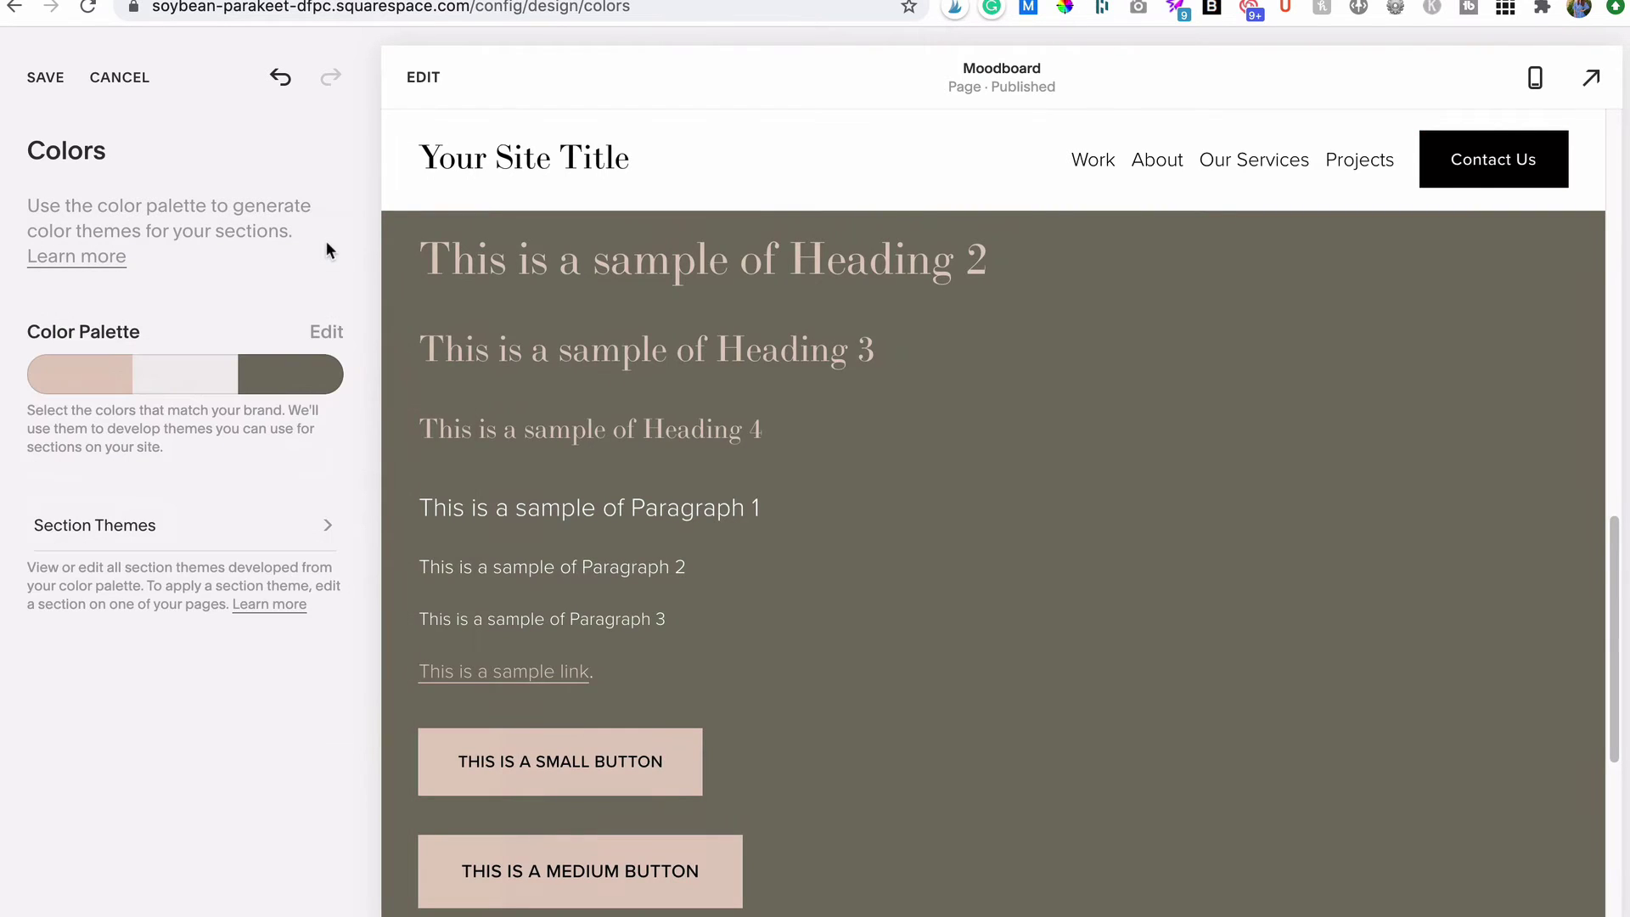
- Open Section Themes and scroll through the White Minimal theme's colour settings
{"action": "left_click", "coordinate": [285, 541]}
{"action": "scroll", "coordinate": [338, 462], "scroll_direction": "down", "scroll_amount": 2}
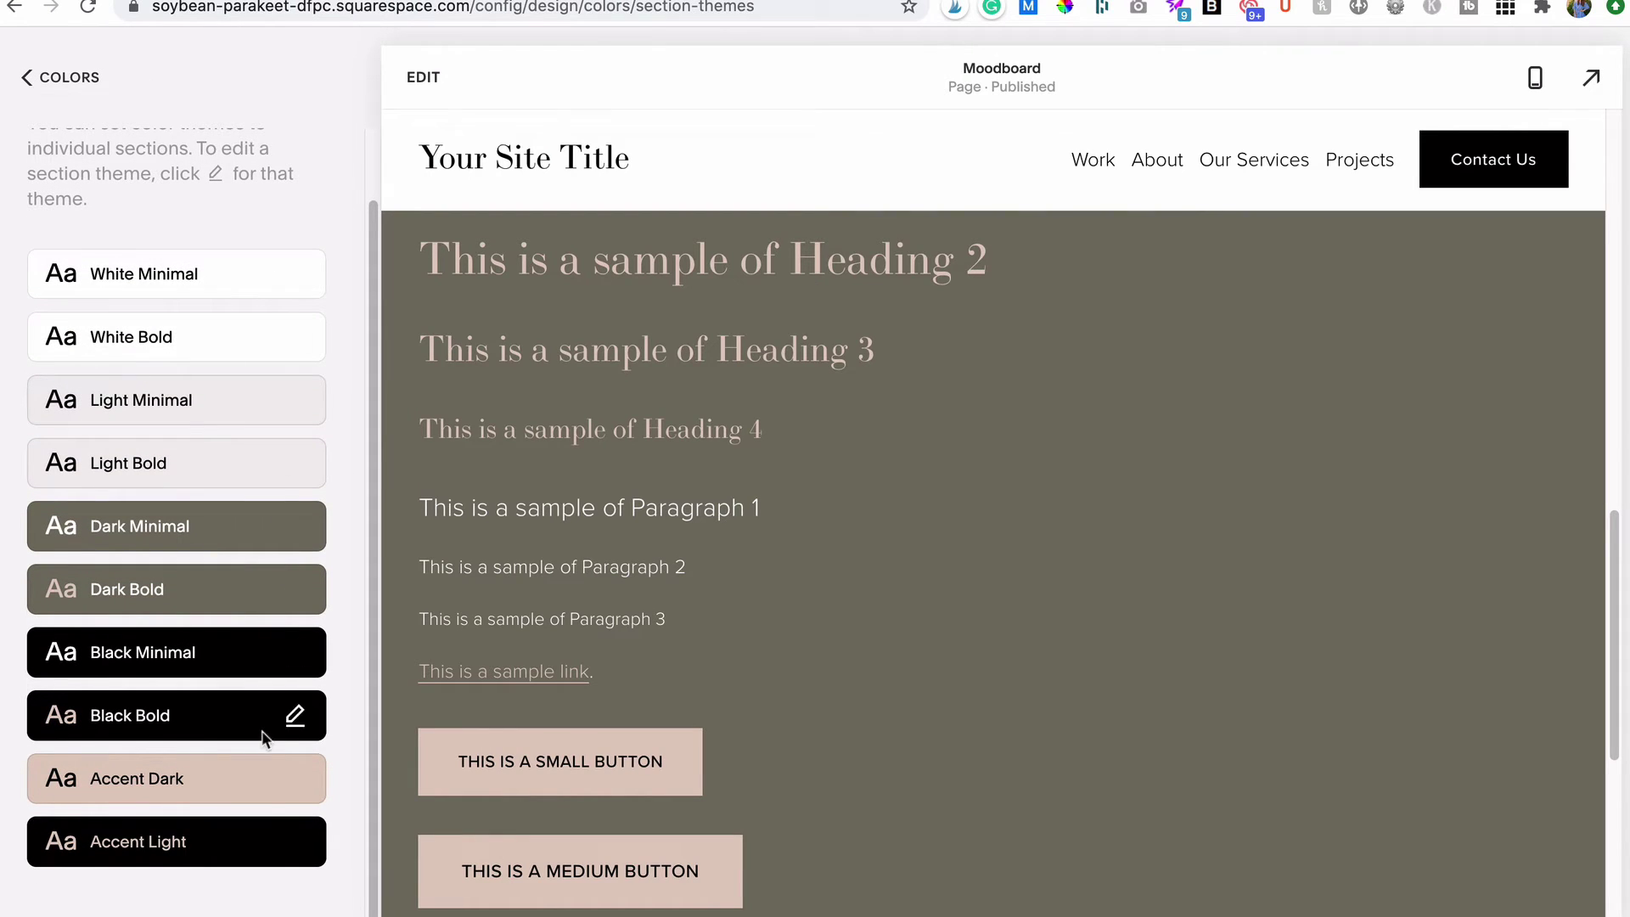
{"action": "left_click", "coordinate": [294, 273]}
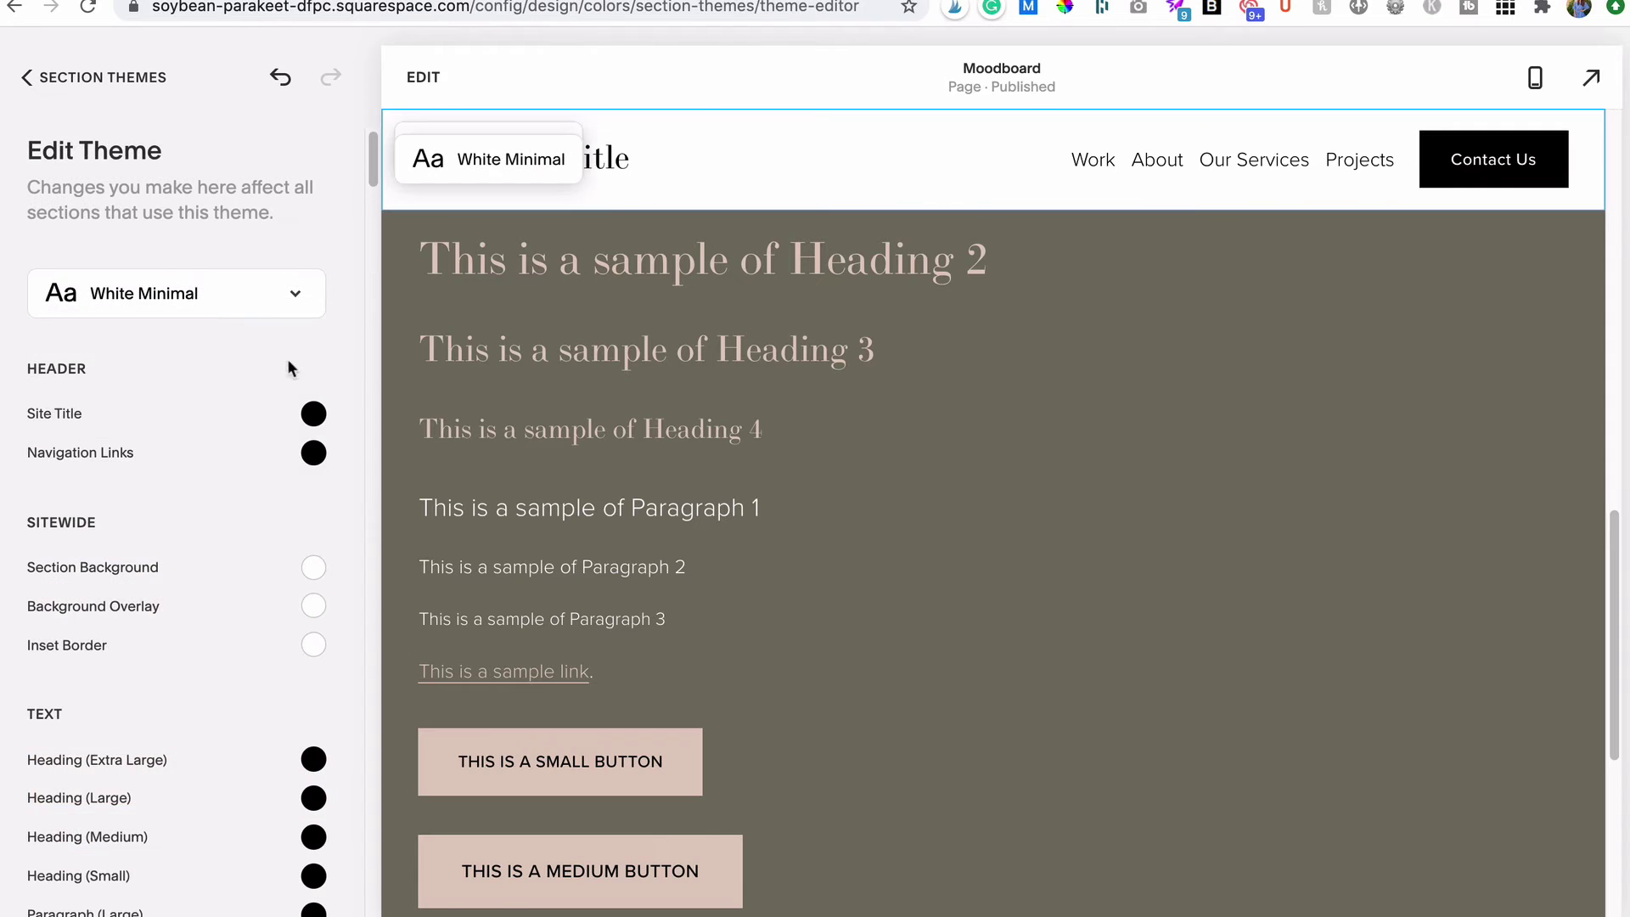
{"action": "scroll", "coordinate": [284, 384], "scroll_direction": "down", "scroll_amount": 9}
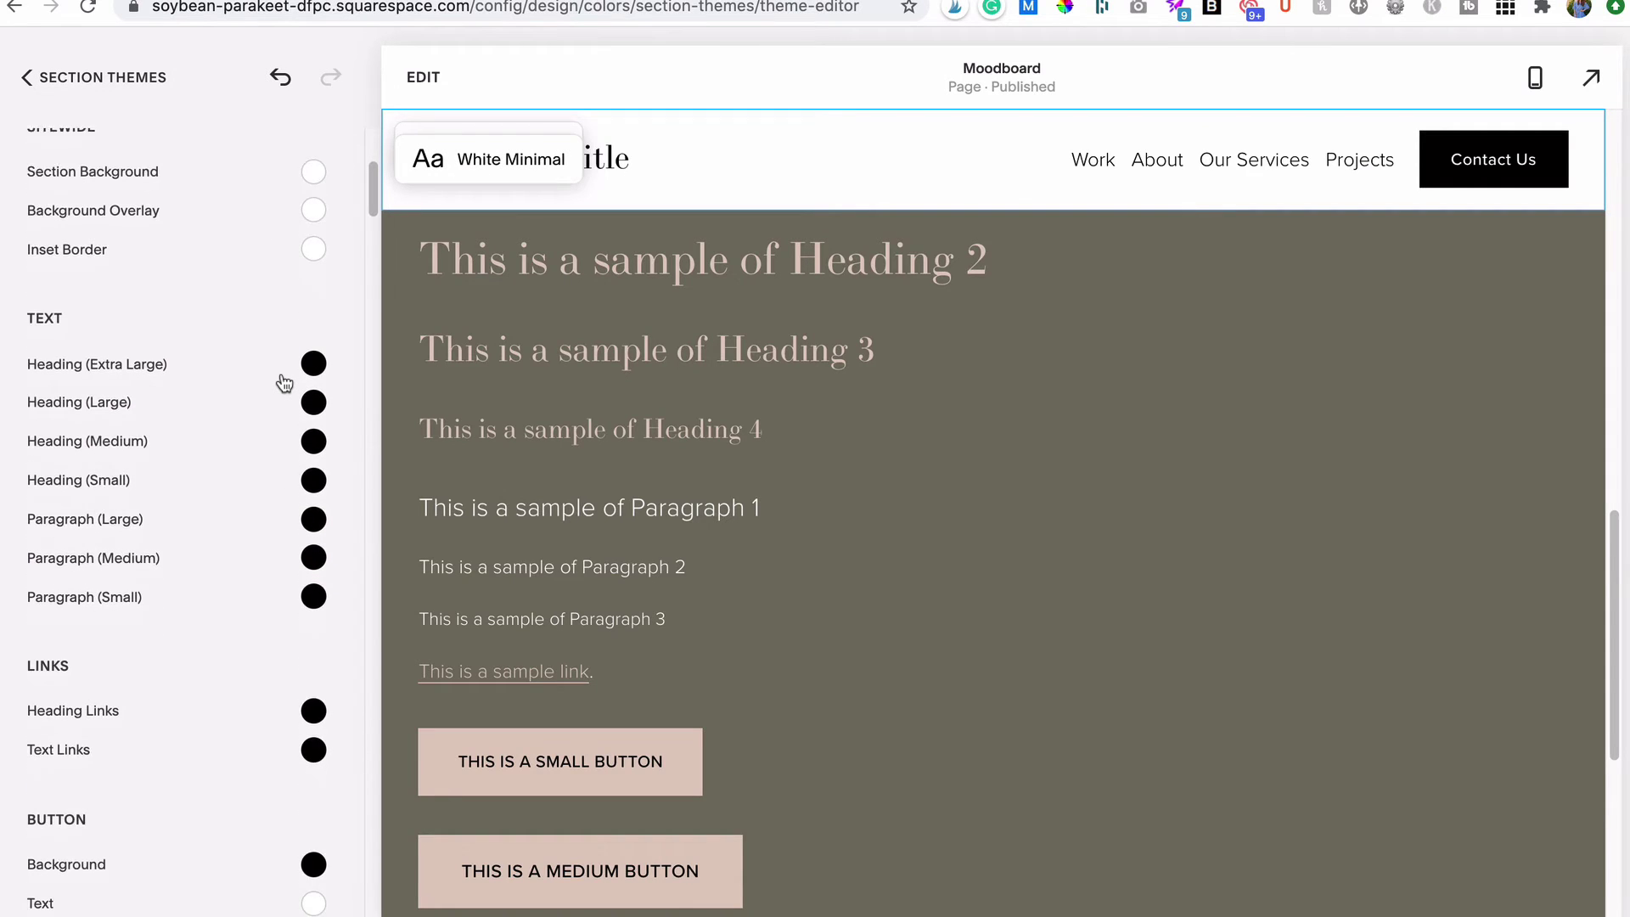
{"action": "scroll", "coordinate": [285, 384], "scroll_direction": "down", "scroll_amount": 1}
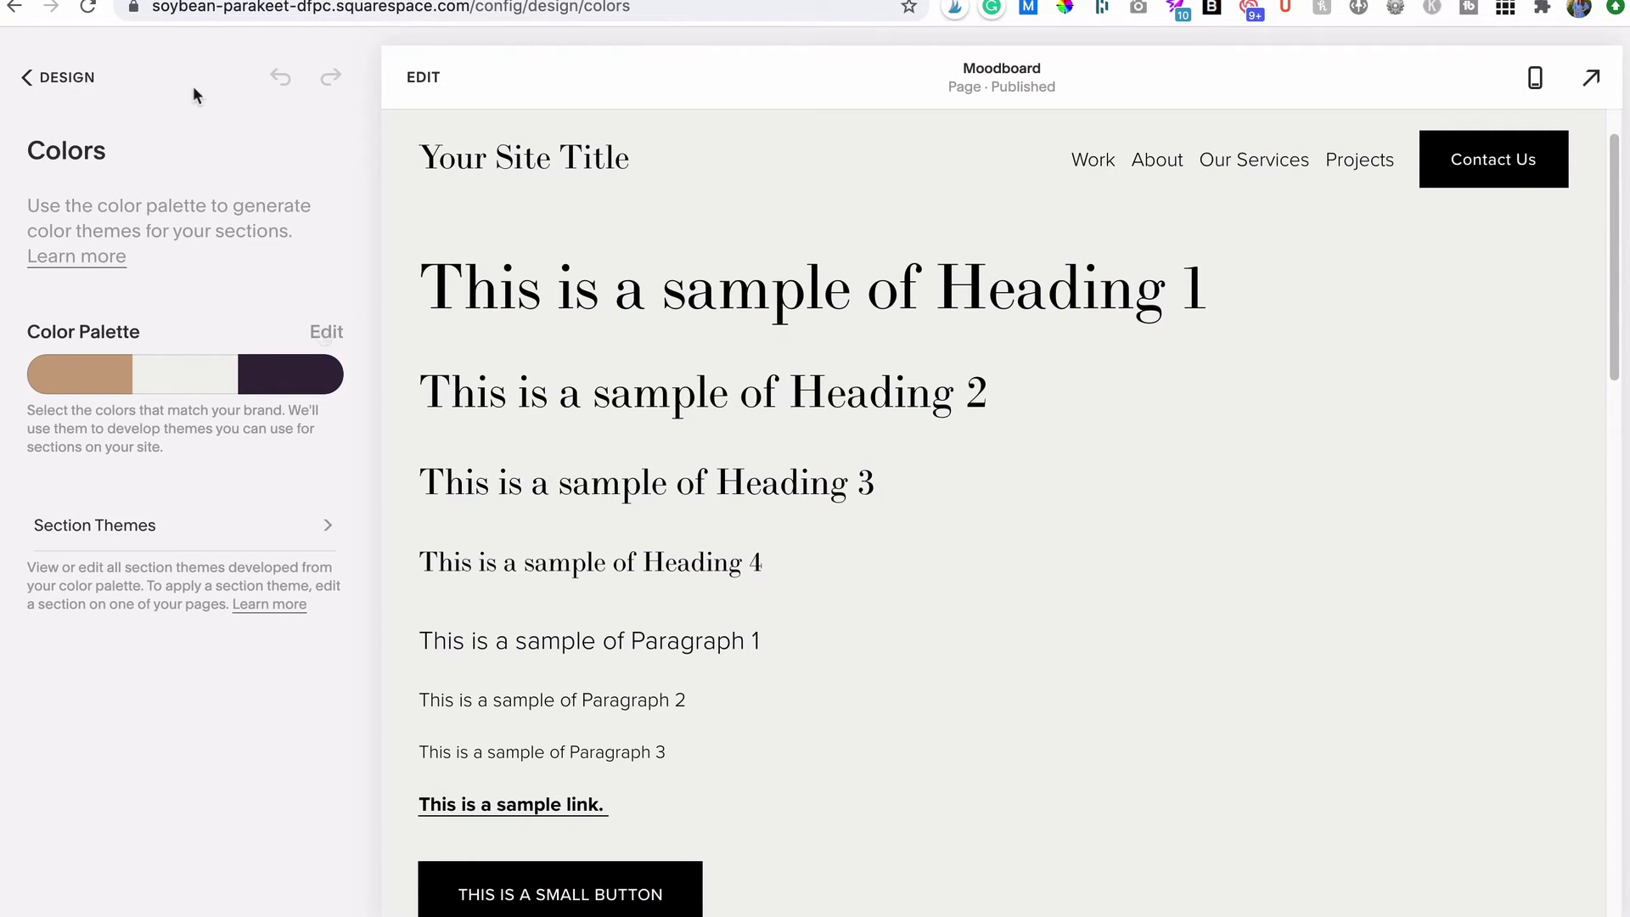
- Preview the pink, lavender and brown designer palette and the next one in its row
{"action": "left_click", "coordinate": [326, 332]}
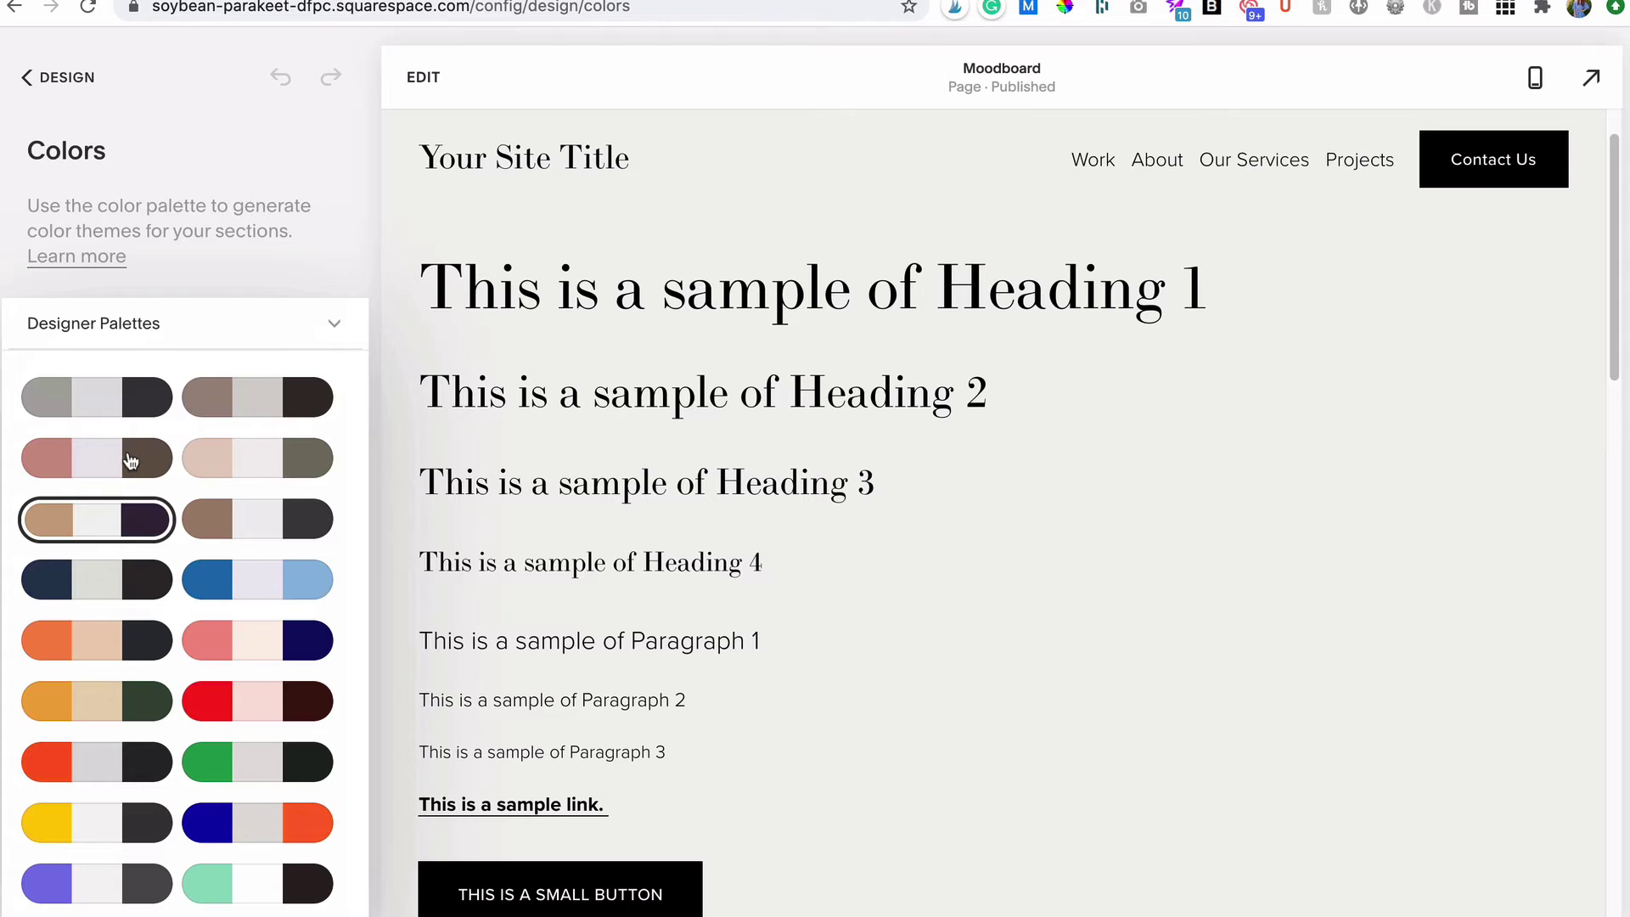
{"action": "left_click", "coordinate": [130, 460]}
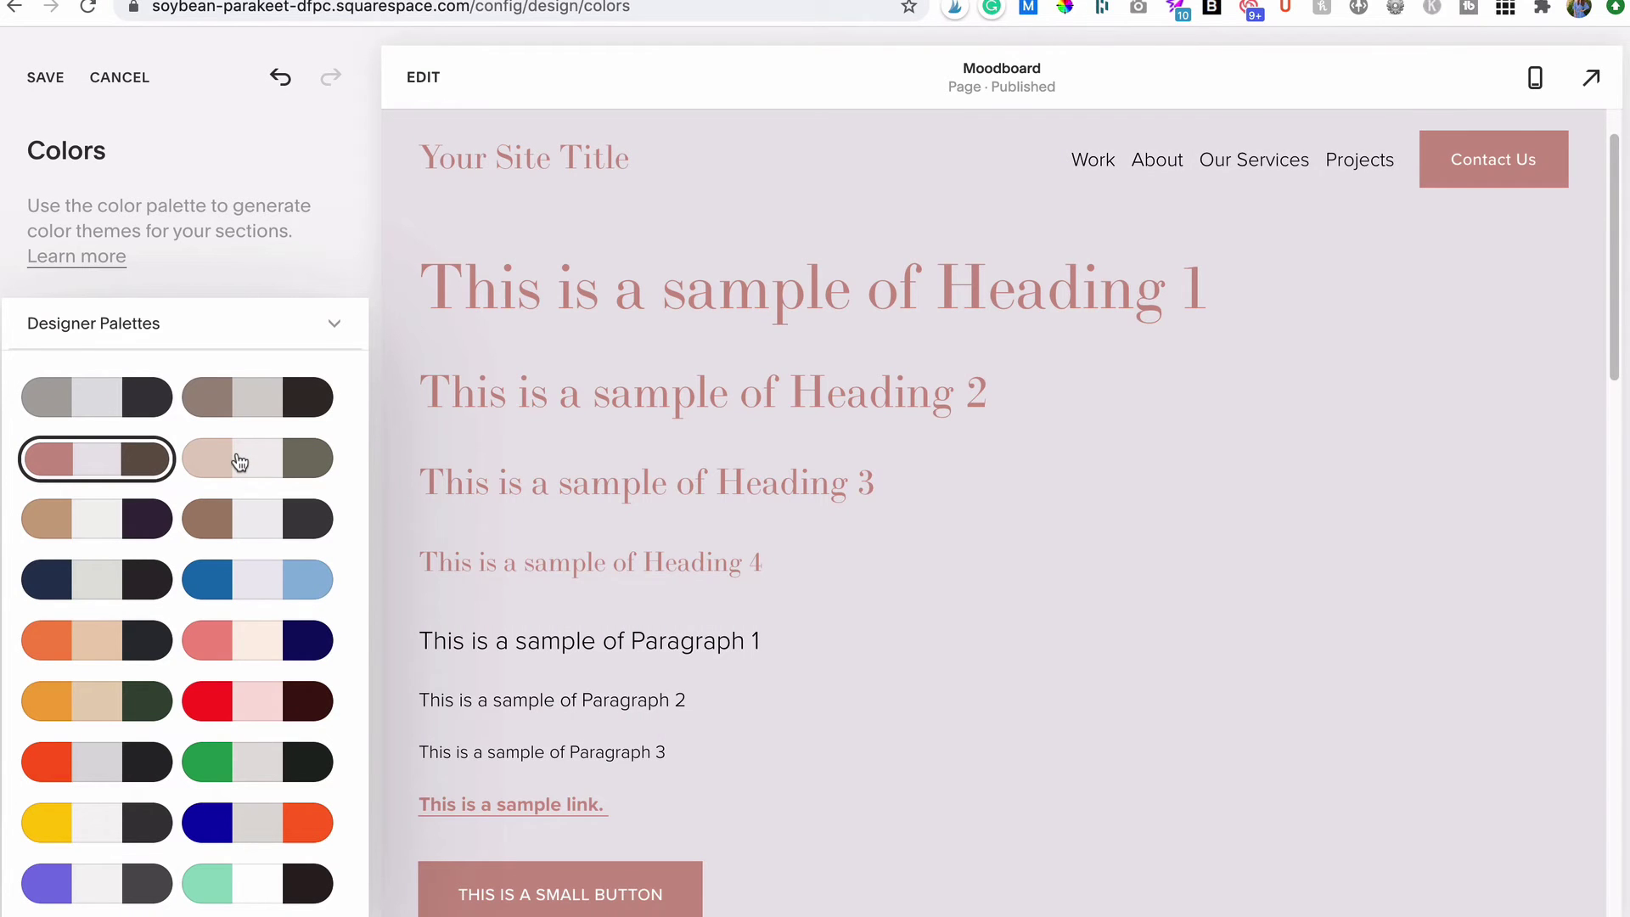
{"action": "left_click", "coordinate": [240, 461]}
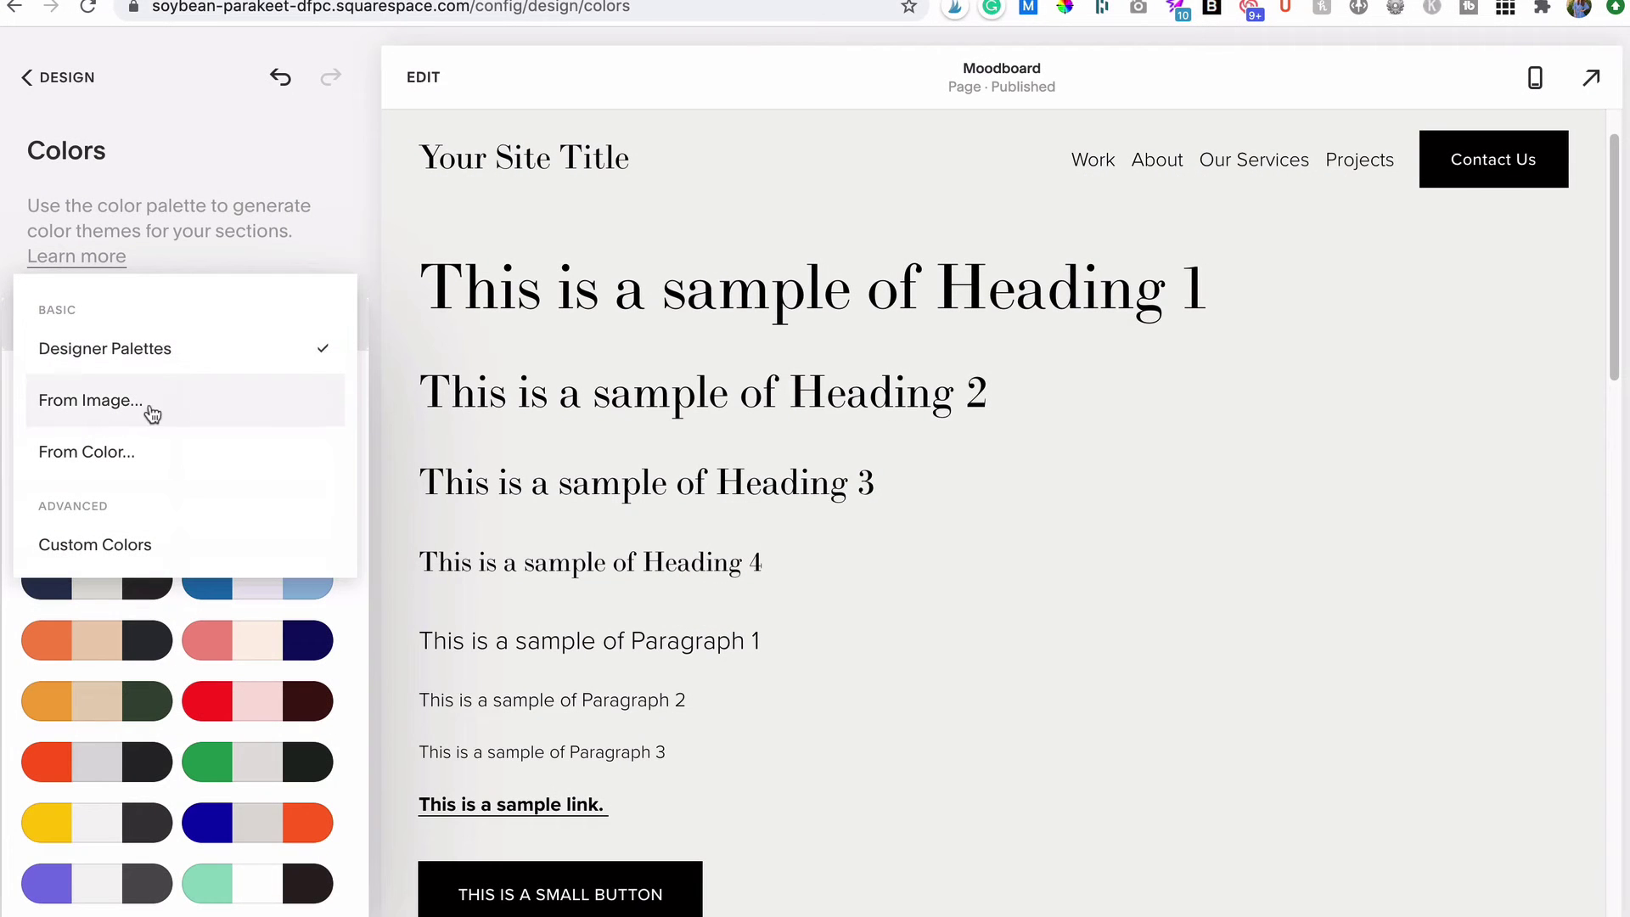
- Generate the palette From Image using Home Style 10.jpg, giving dusty pink, pale grey and slate grey
{"action": "left_click", "coordinate": [146, 409]}
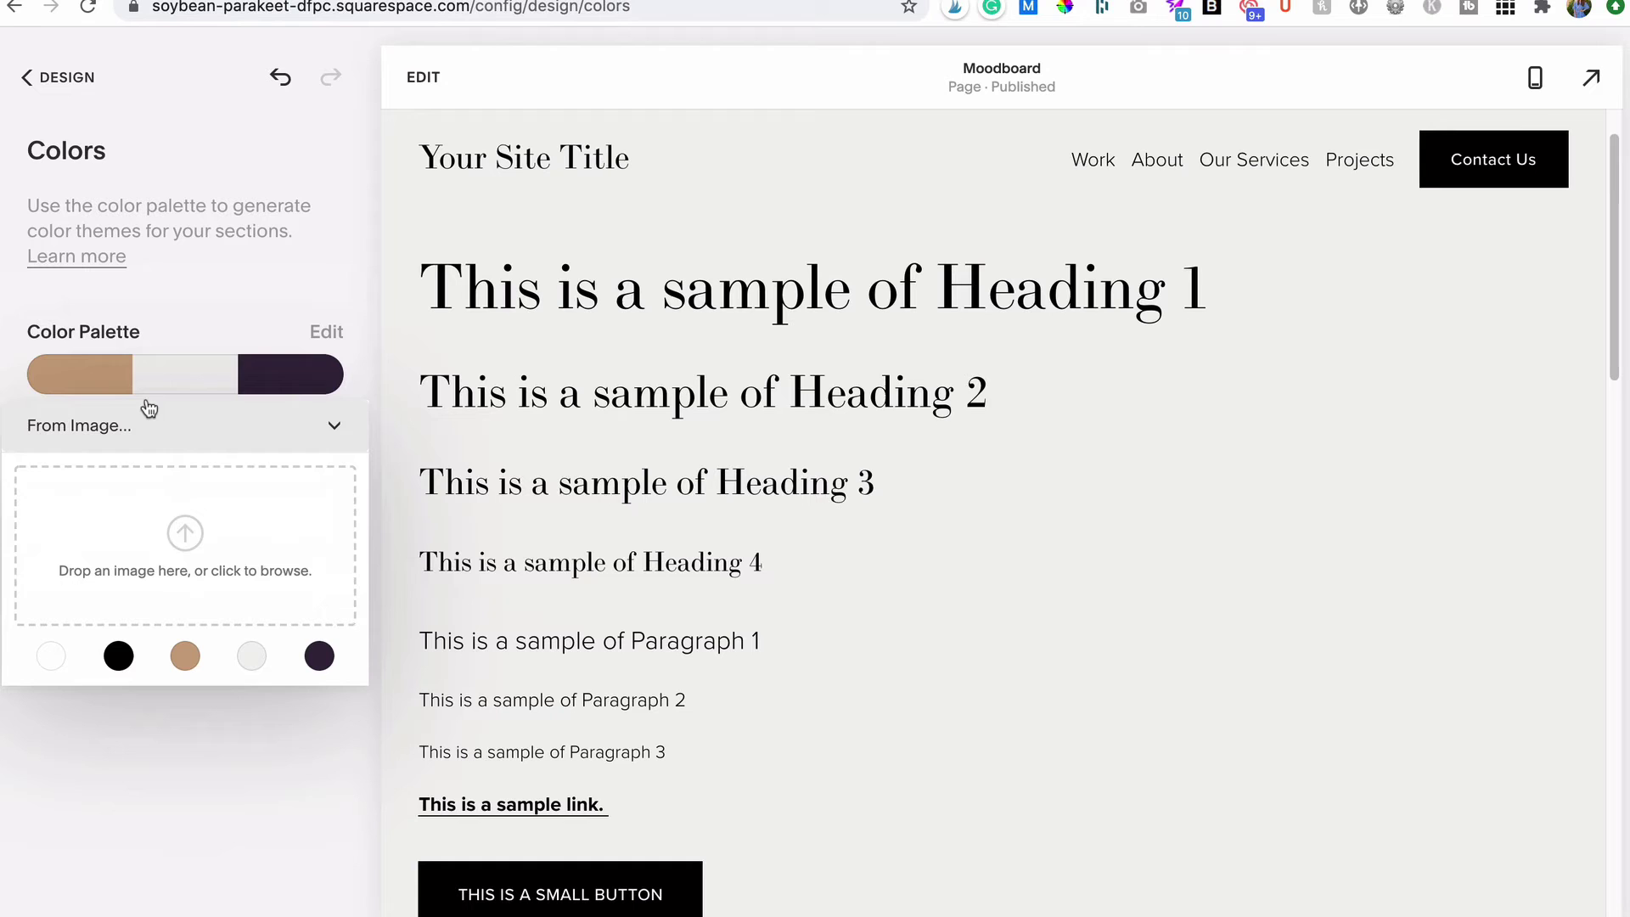
{"action": "left_click", "coordinate": [181, 531]}
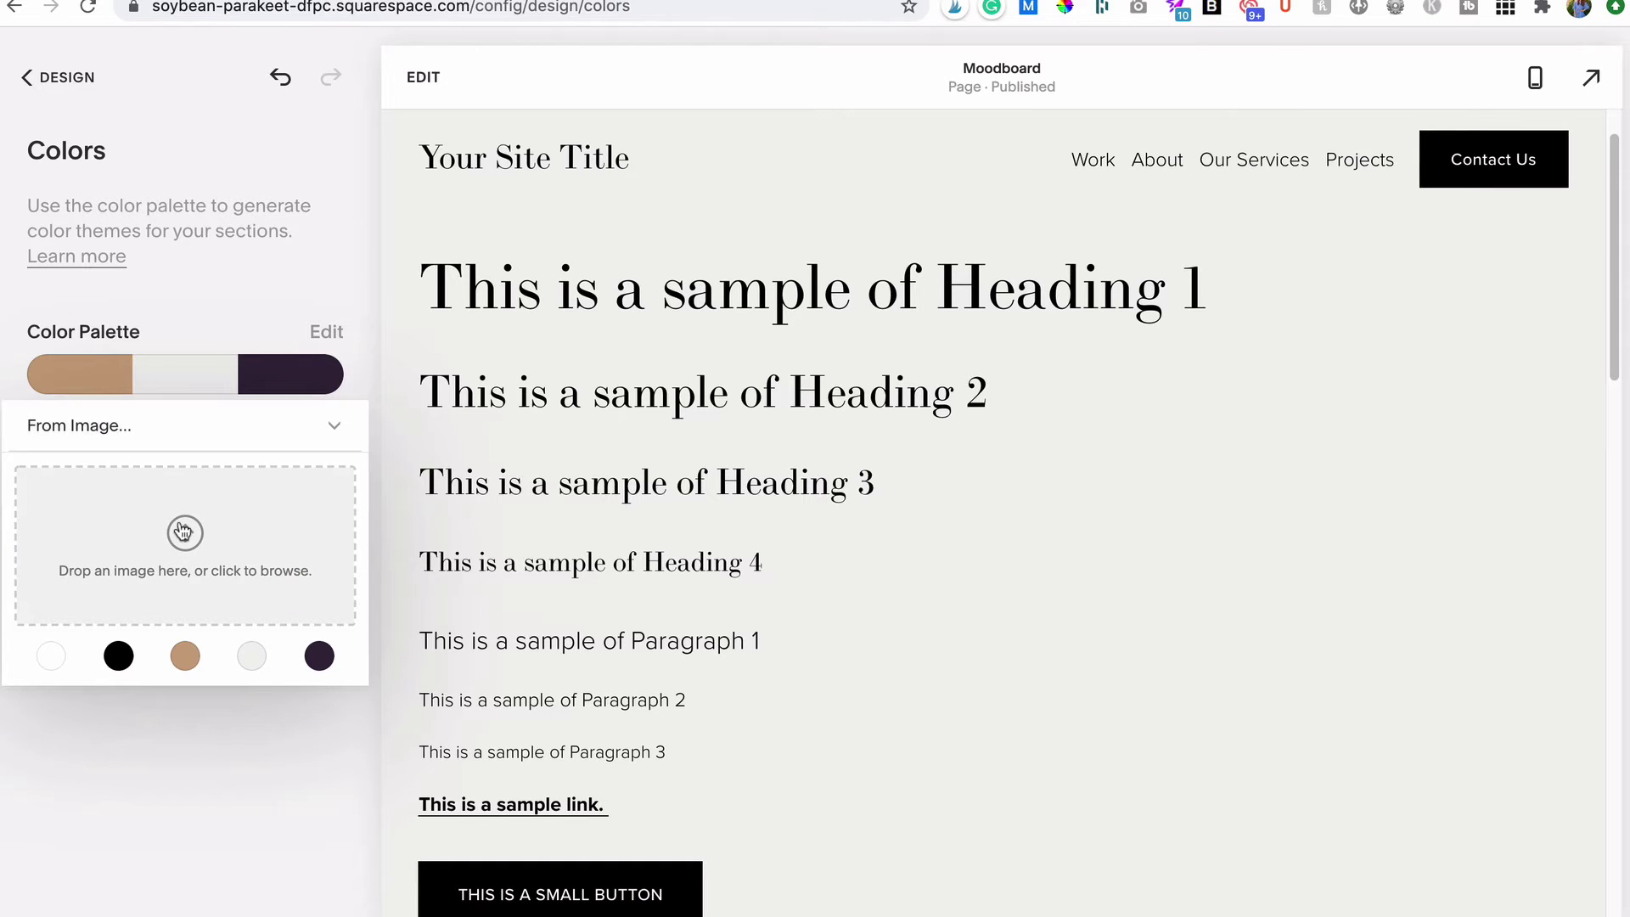
{"action": "double_click", "coordinate": [611, 140]}
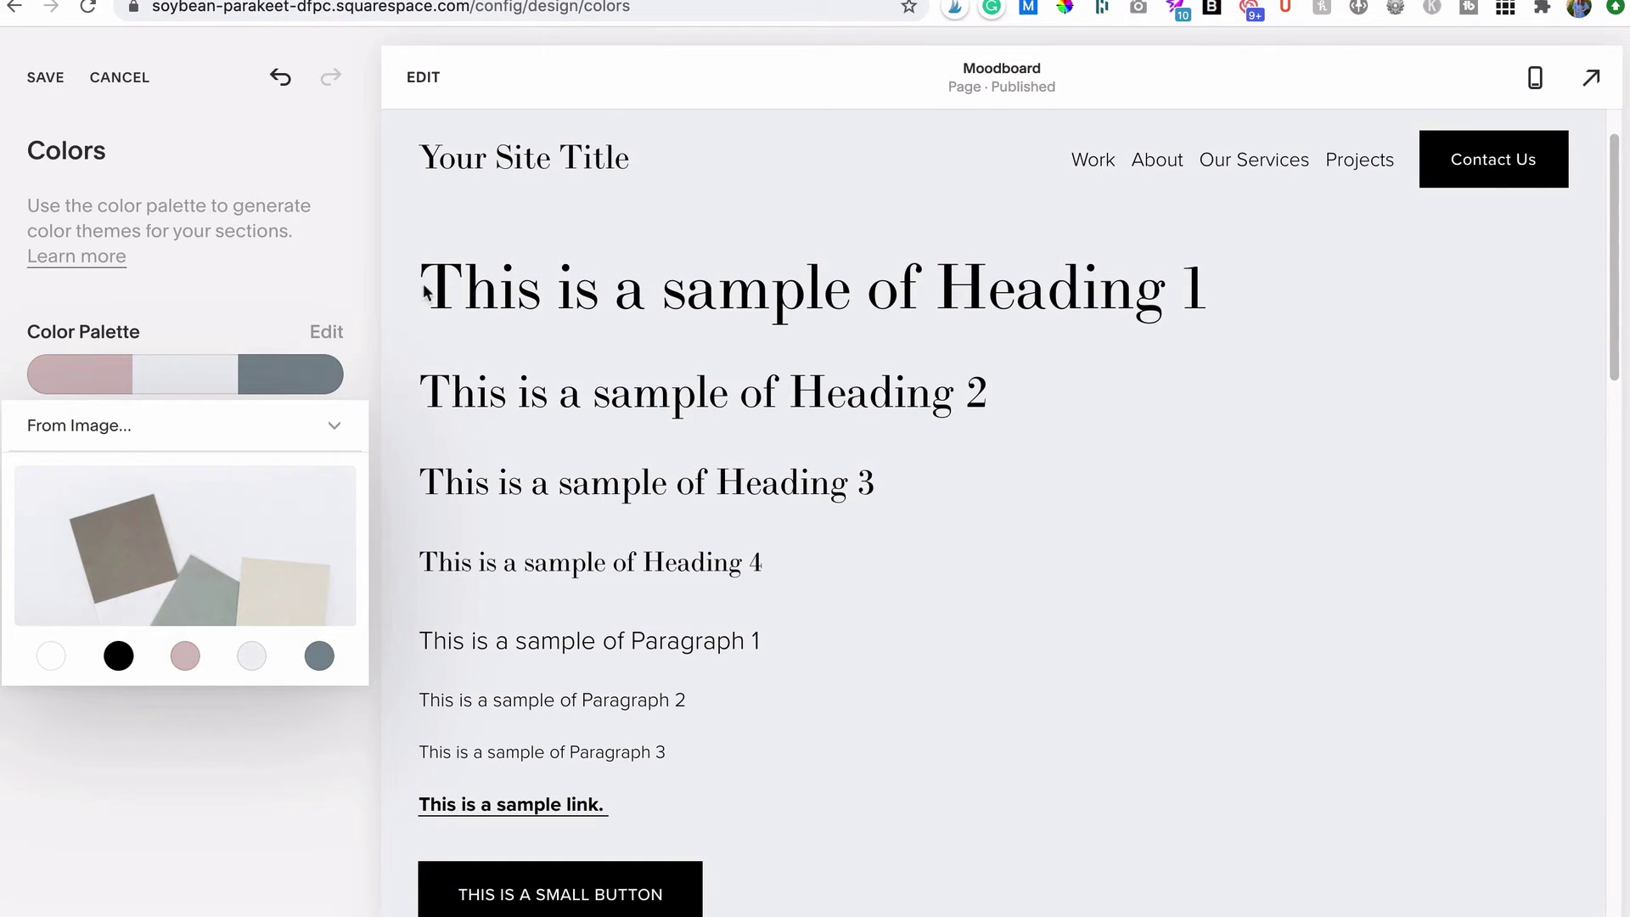
{"action": "scroll", "coordinate": [465, 287], "scroll_direction": "down", "scroll_amount": 15}
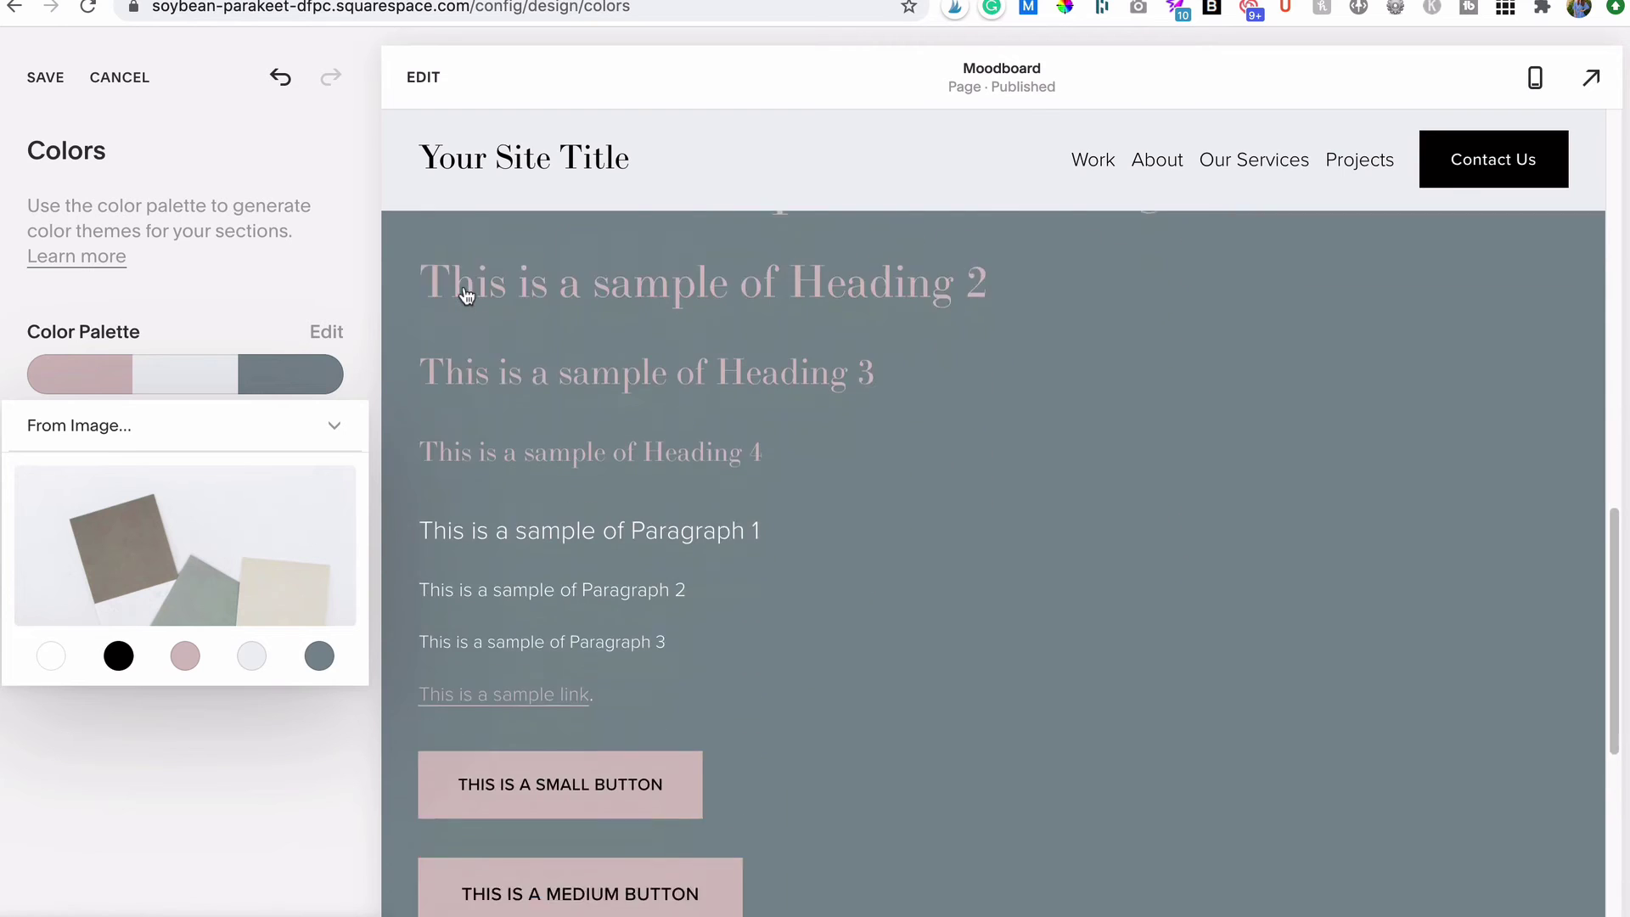
{"action": "scroll", "coordinate": [464, 287], "scroll_direction": "down", "scroll_amount": 1}
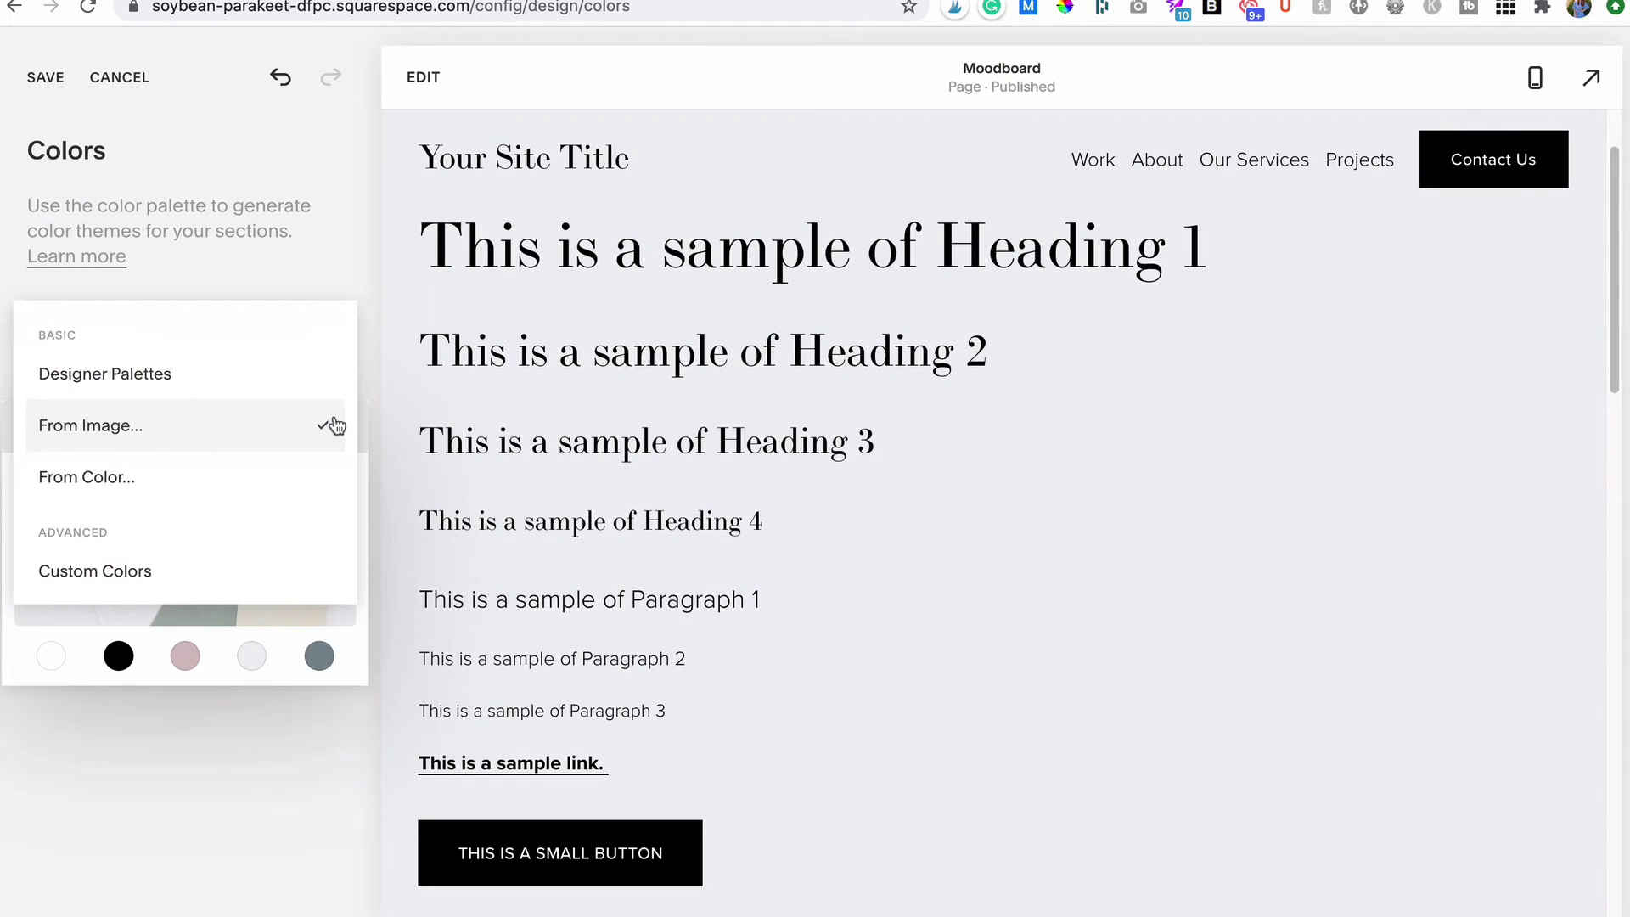
- Preview Complementary, Analogous I and Analogous II palettes generated from a soft pink base colour
{"action": "left_click", "coordinate": [125, 485]}
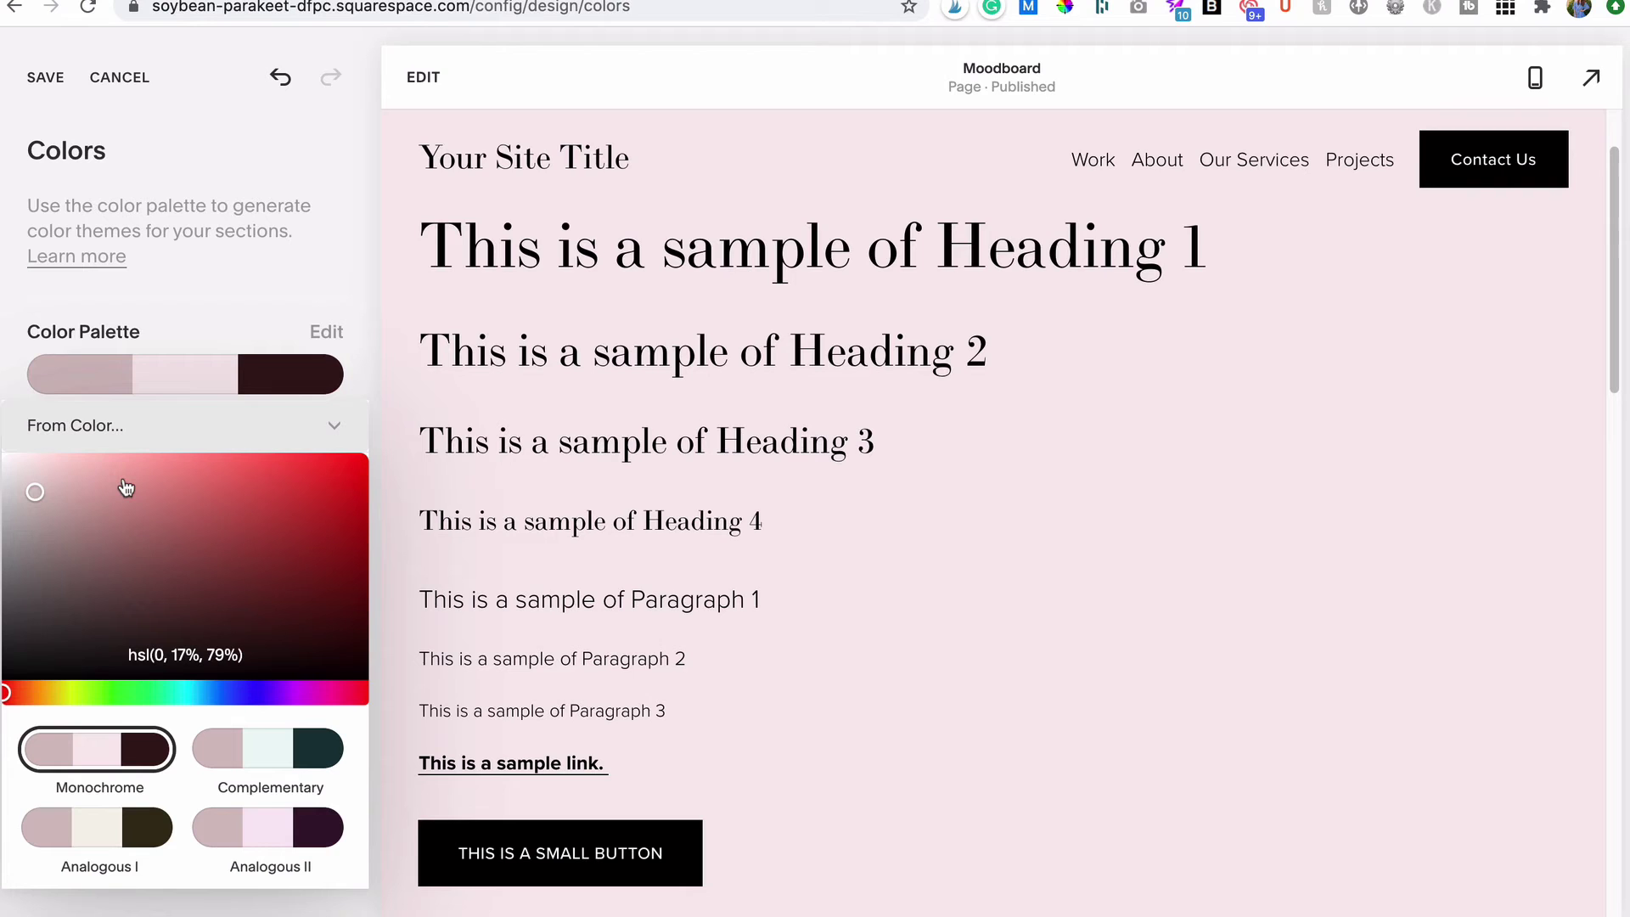
{"action": "left_click", "coordinate": [125, 485]}
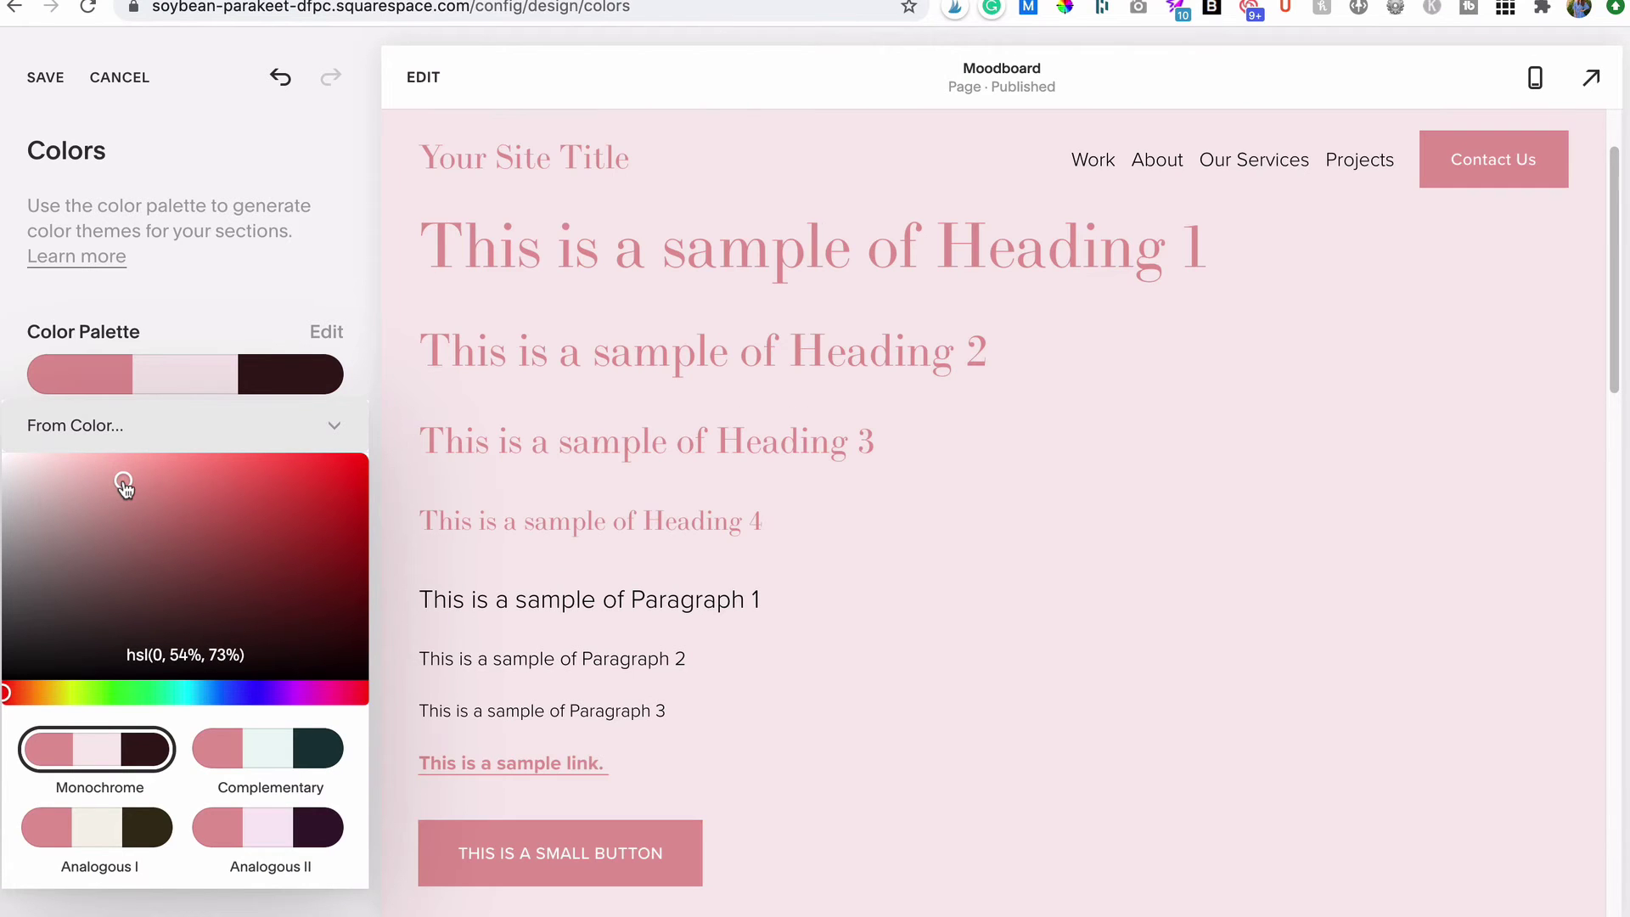
{"action": "left_click", "coordinate": [249, 752]}
{"action": "left_click", "coordinate": [119, 825]}
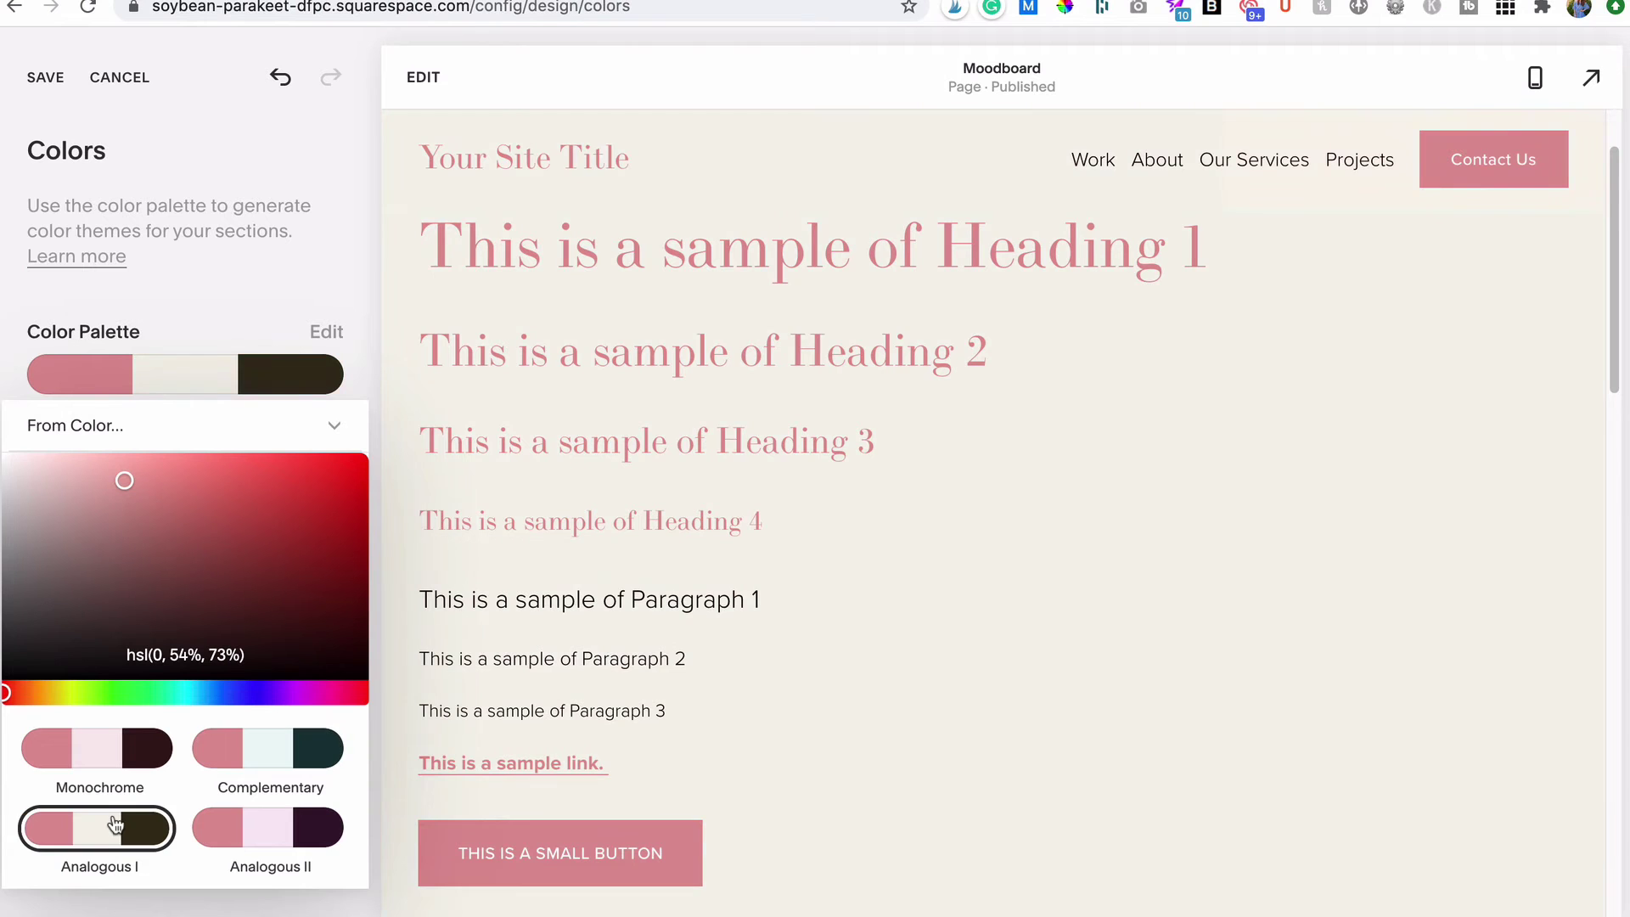
{"action": "left_click", "coordinate": [233, 830]}
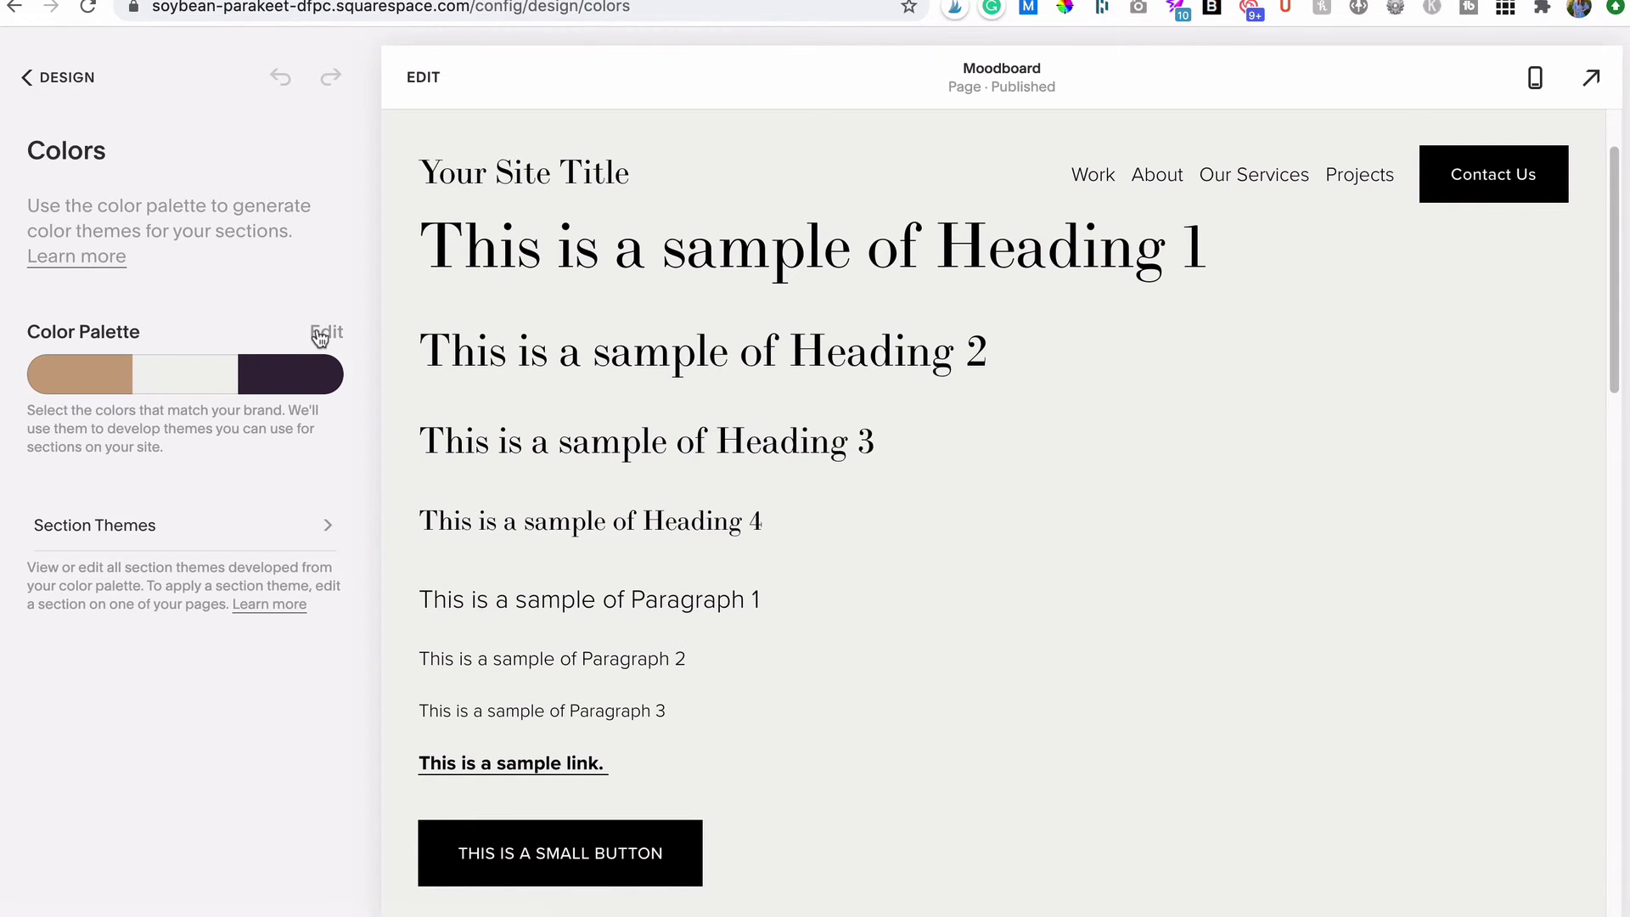
- Switch the palette to Custom Colors and inspect the black and tan #C8A47E swatches
{"action": "left_click", "coordinate": [323, 333]}
{"action": "left_click", "coordinate": [321, 336]}
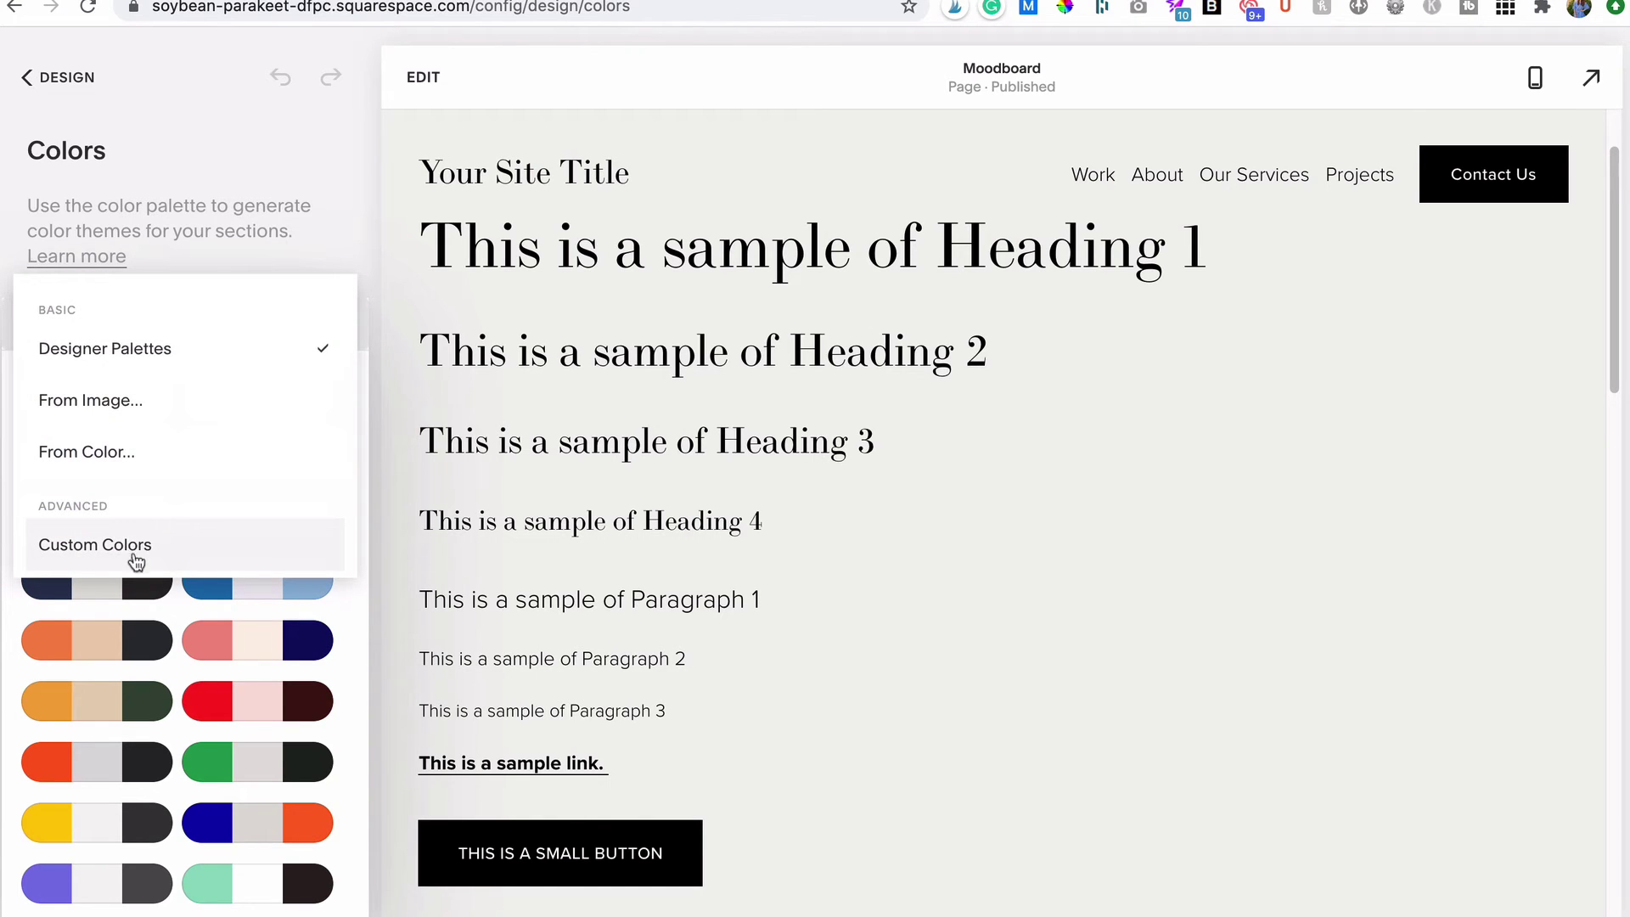
{"action": "left_click", "coordinate": [134, 553]}
{"action": "left_click", "coordinate": [123, 488]}
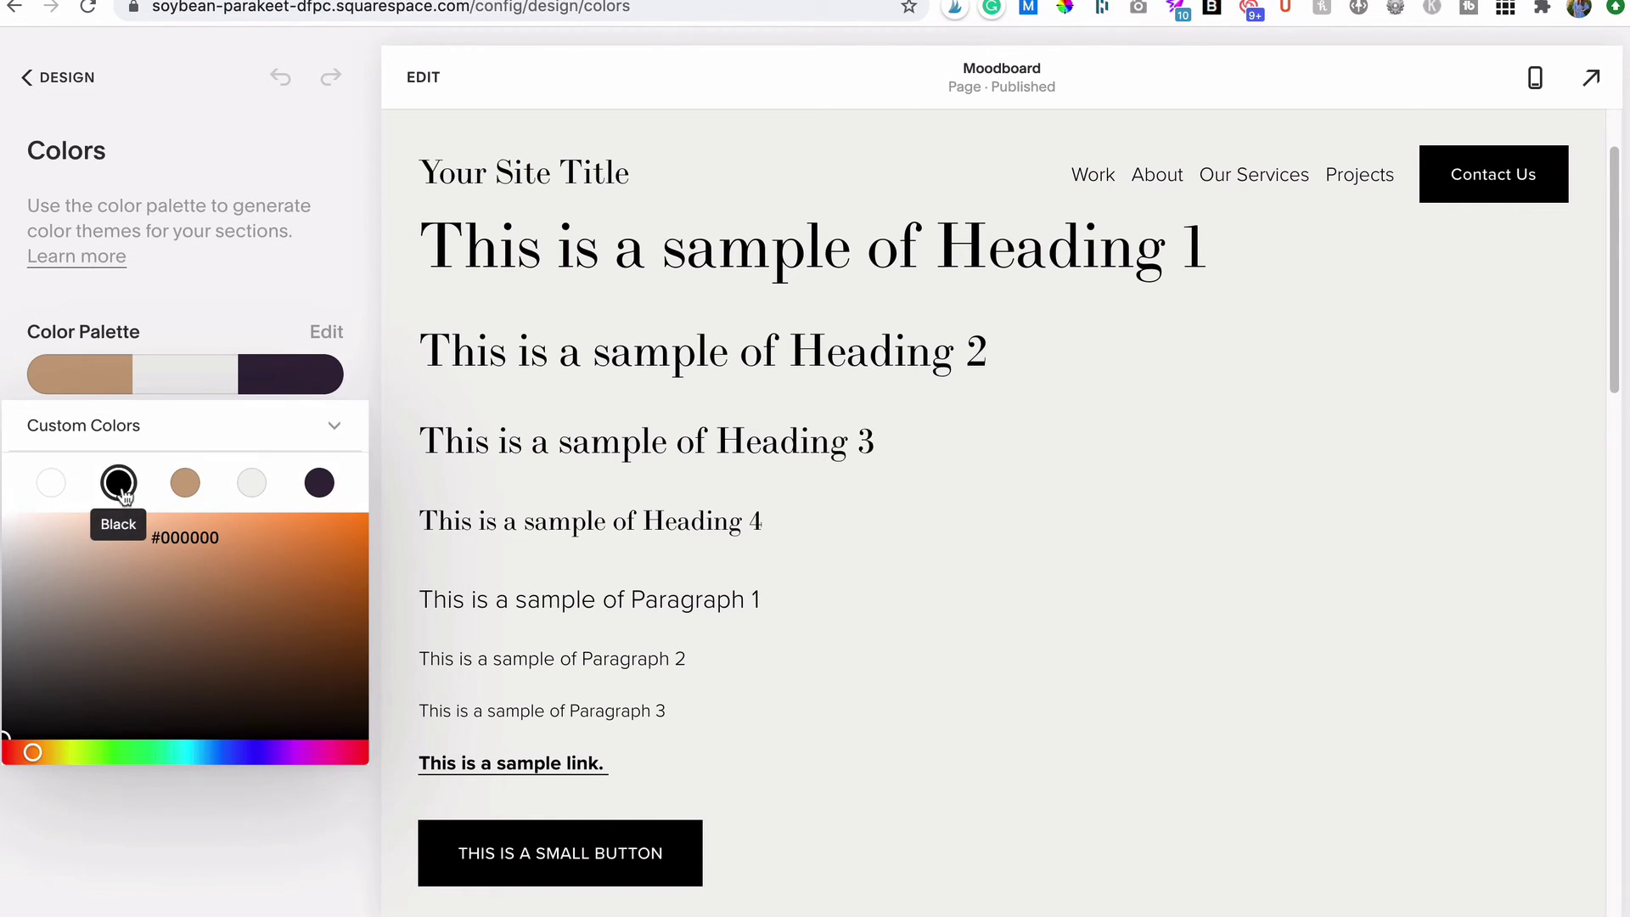
{"action": "left_click", "coordinate": [185, 489]}
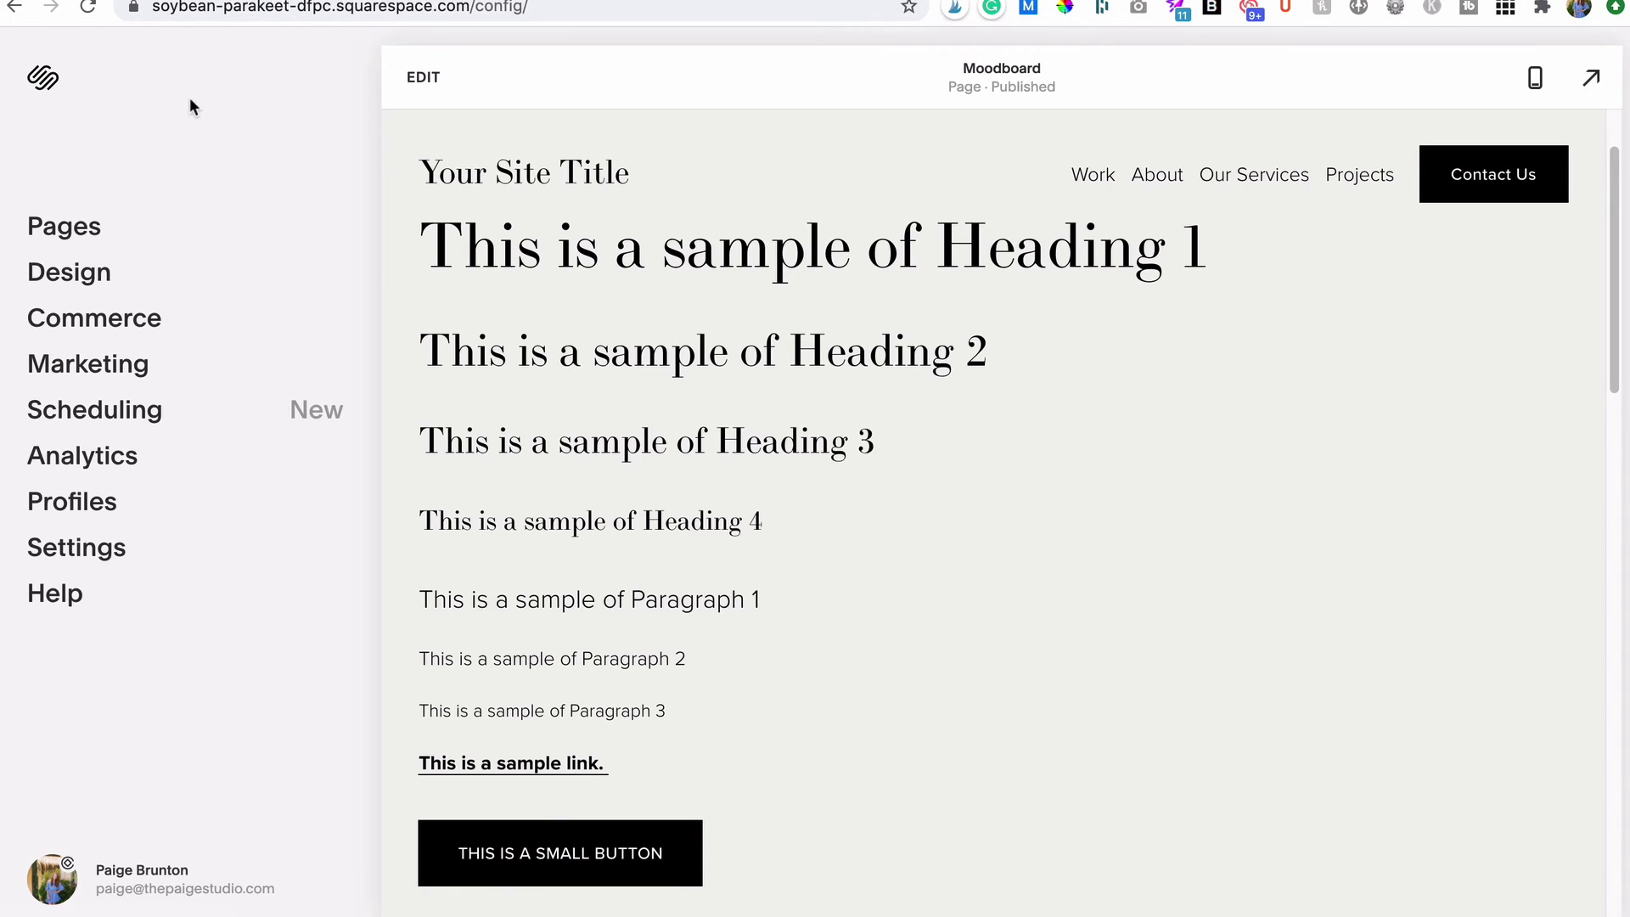
- In Design > Buttons, try the Outline button style, then return to Solid
{"action": "left_click", "coordinate": [85, 283]}
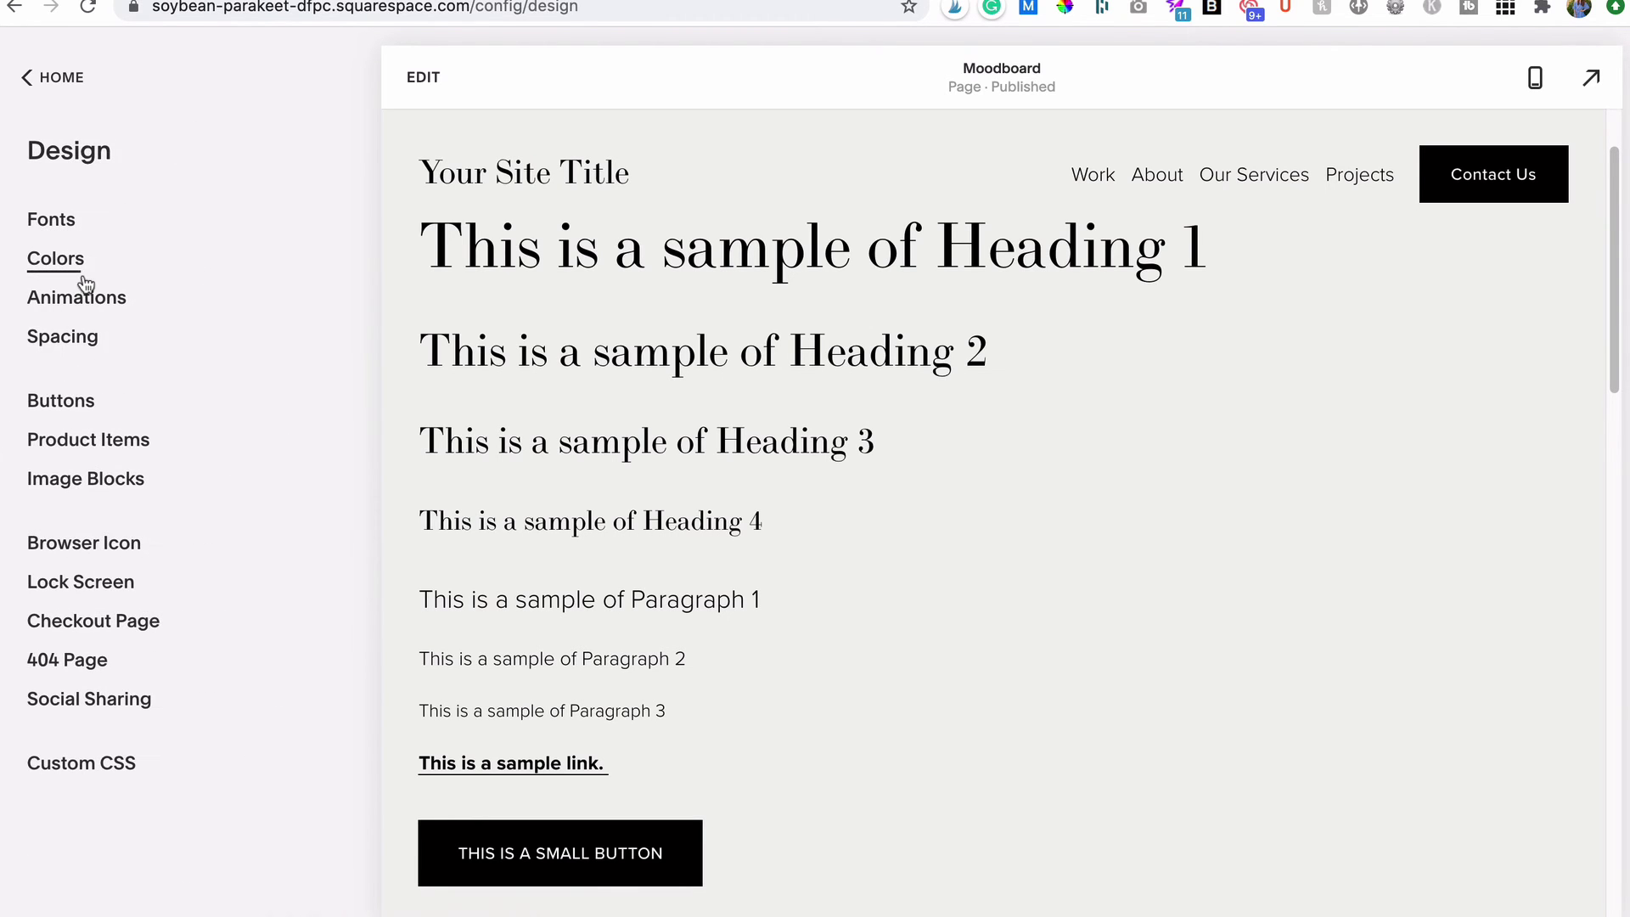
{"action": "left_click", "coordinate": [73, 403]}
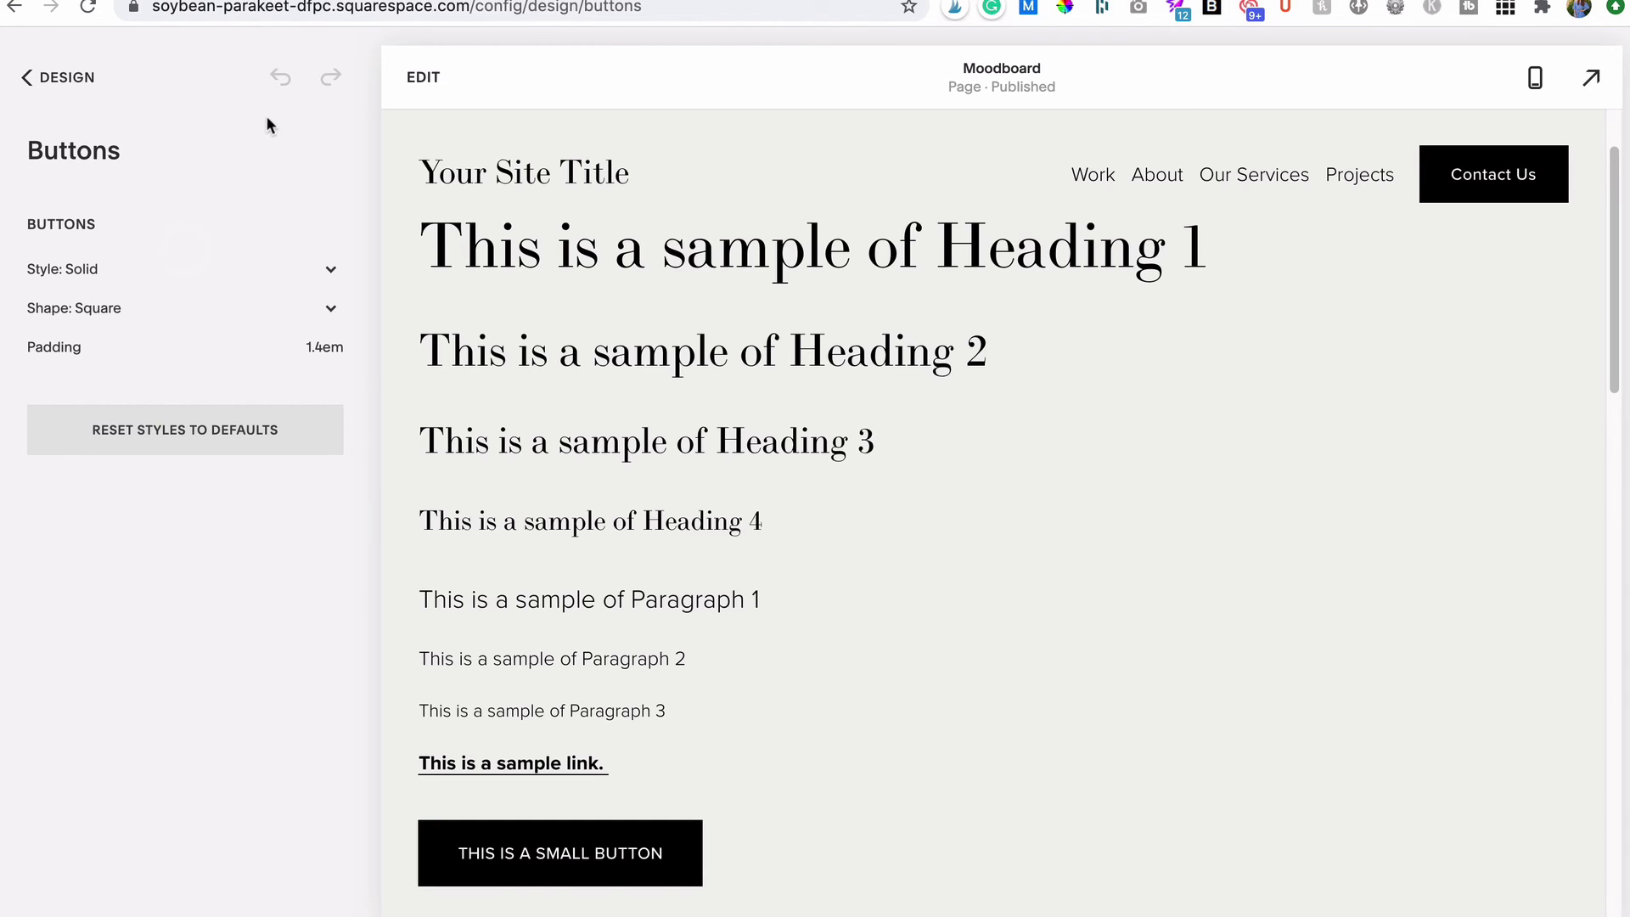
{"action": "left_click", "coordinate": [321, 270]}
{"action": "left_click", "coordinate": [312, 290]}
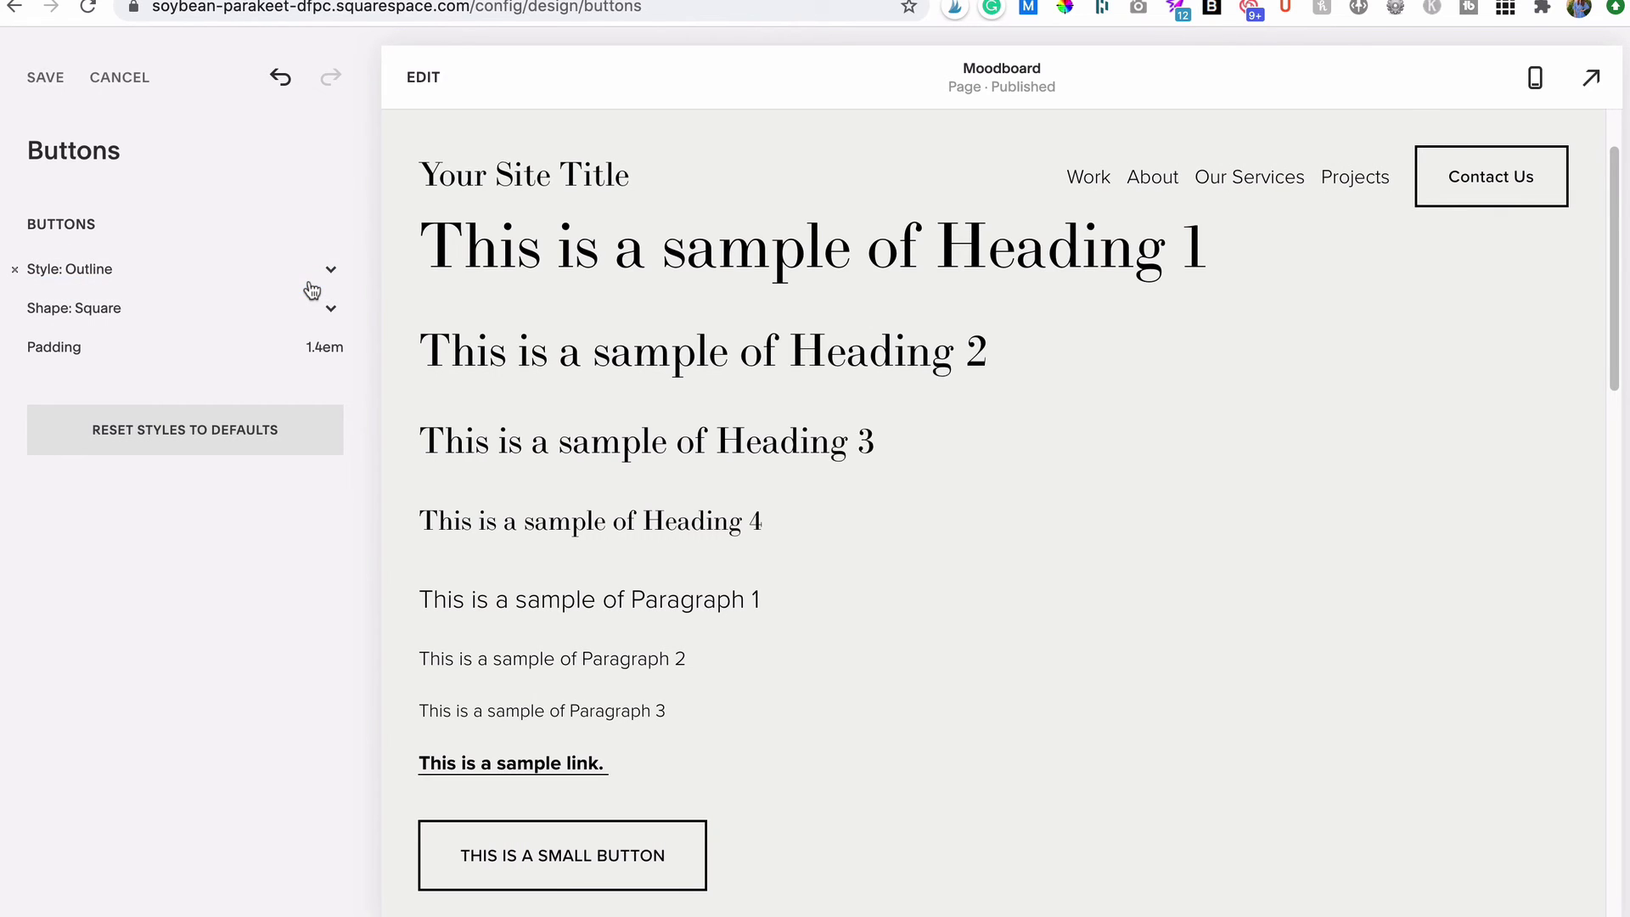
{"action": "left_click", "coordinate": [321, 272]}
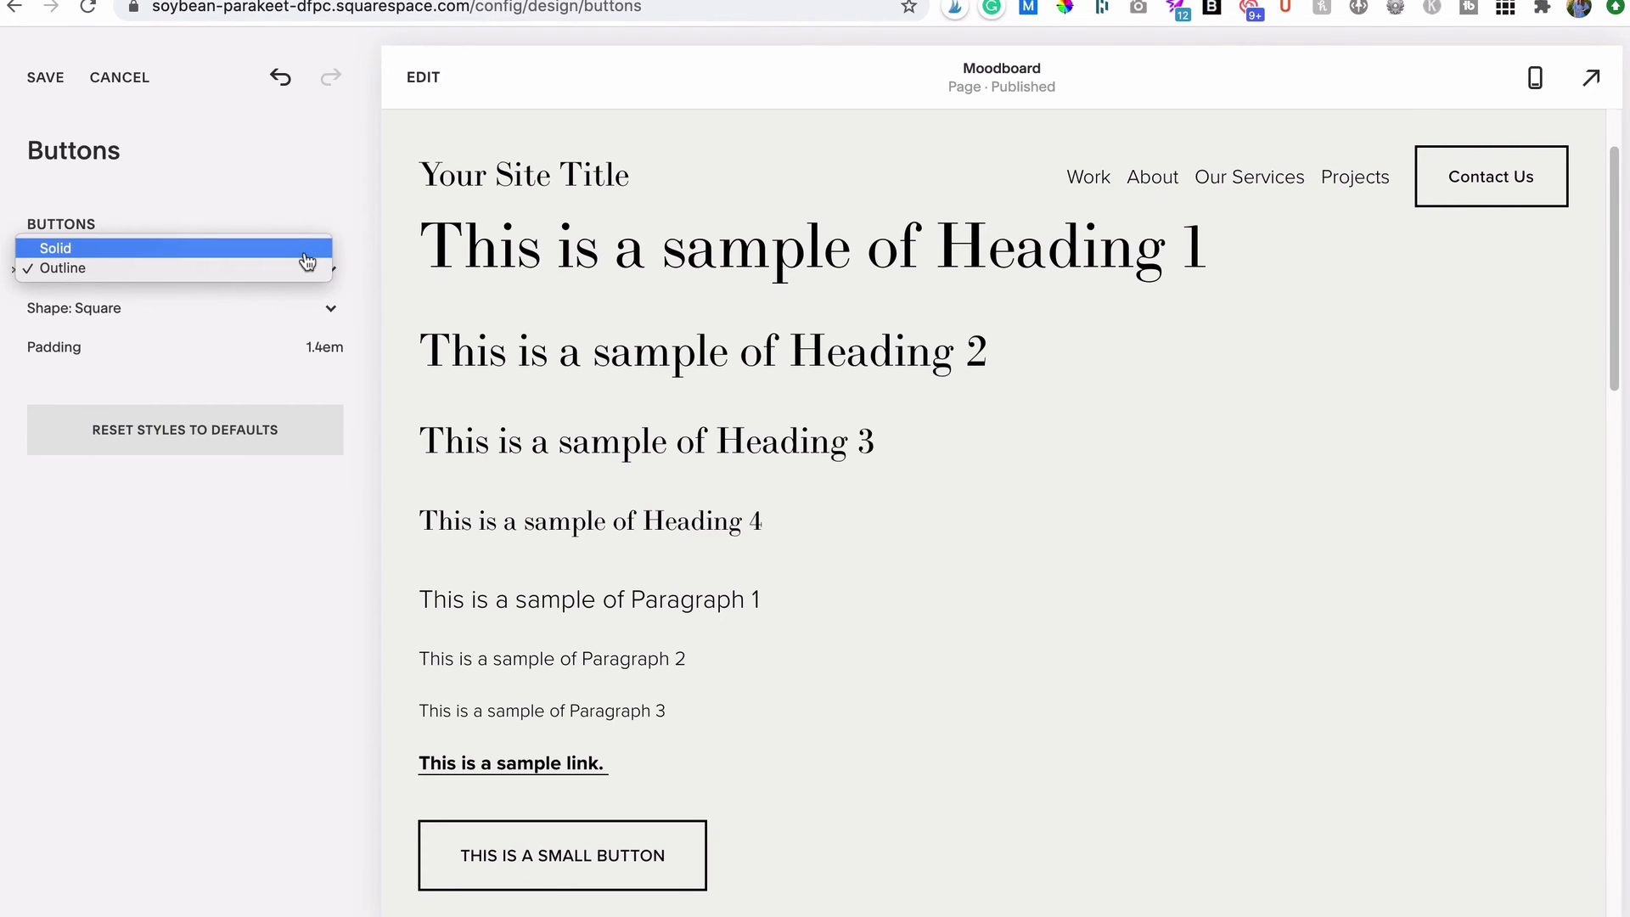
{"action": "left_click", "coordinate": [310, 249]}
- Try Rounded and Pill button shapes, revert to square, and raise padding to 2.3em
{"action": "left_click", "coordinate": [330, 309]}
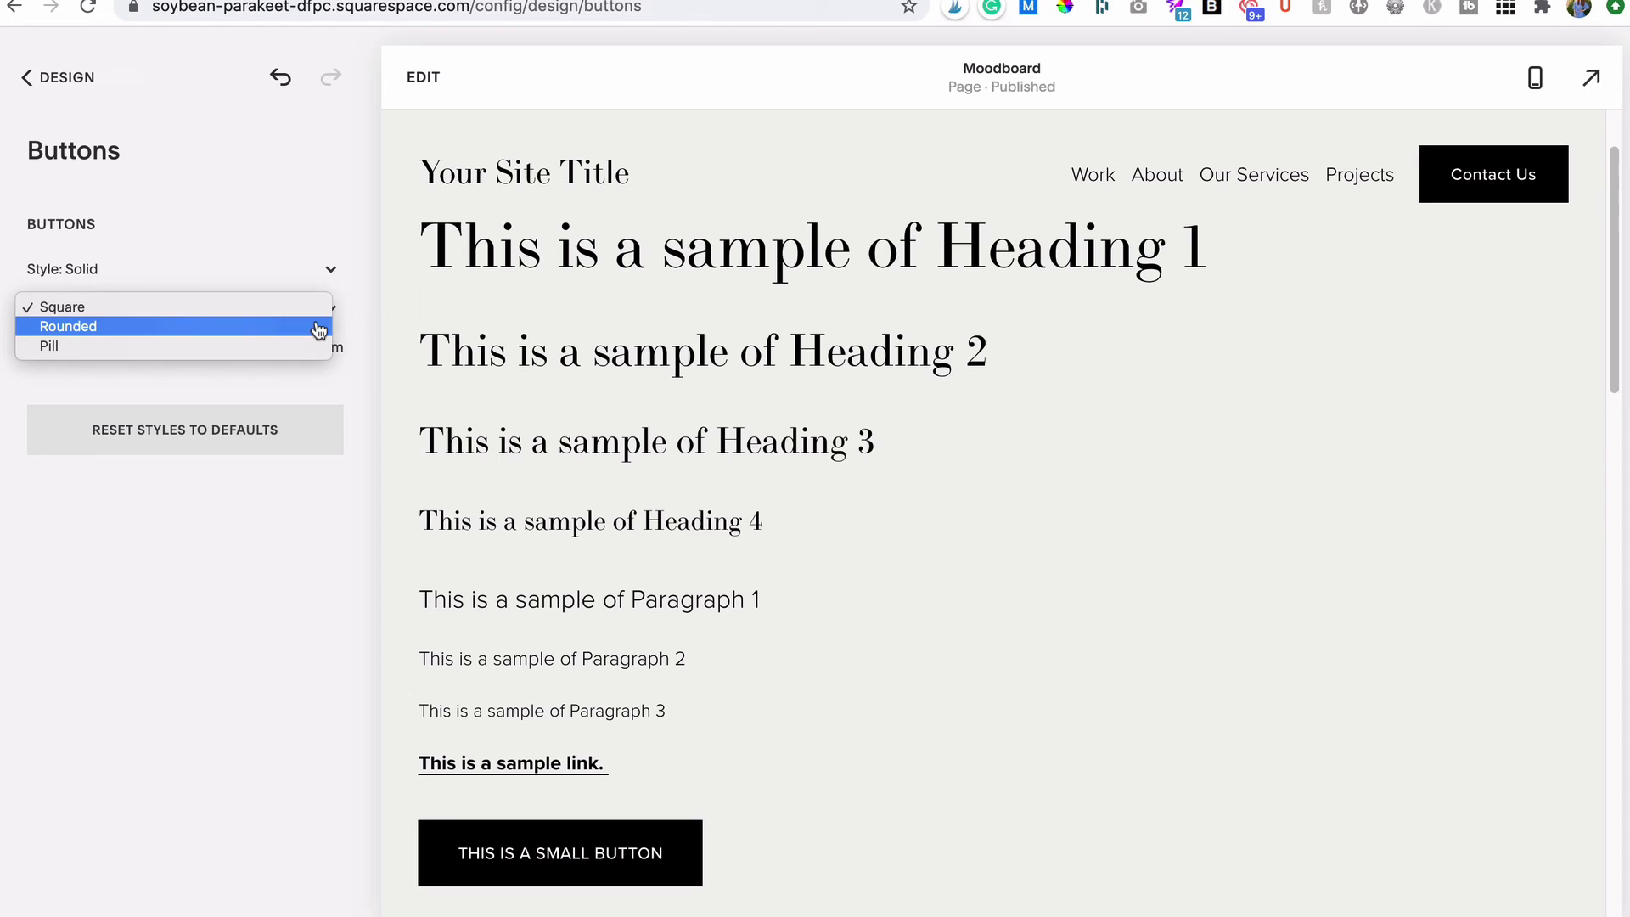
{"action": "left_click", "coordinate": [318, 327]}
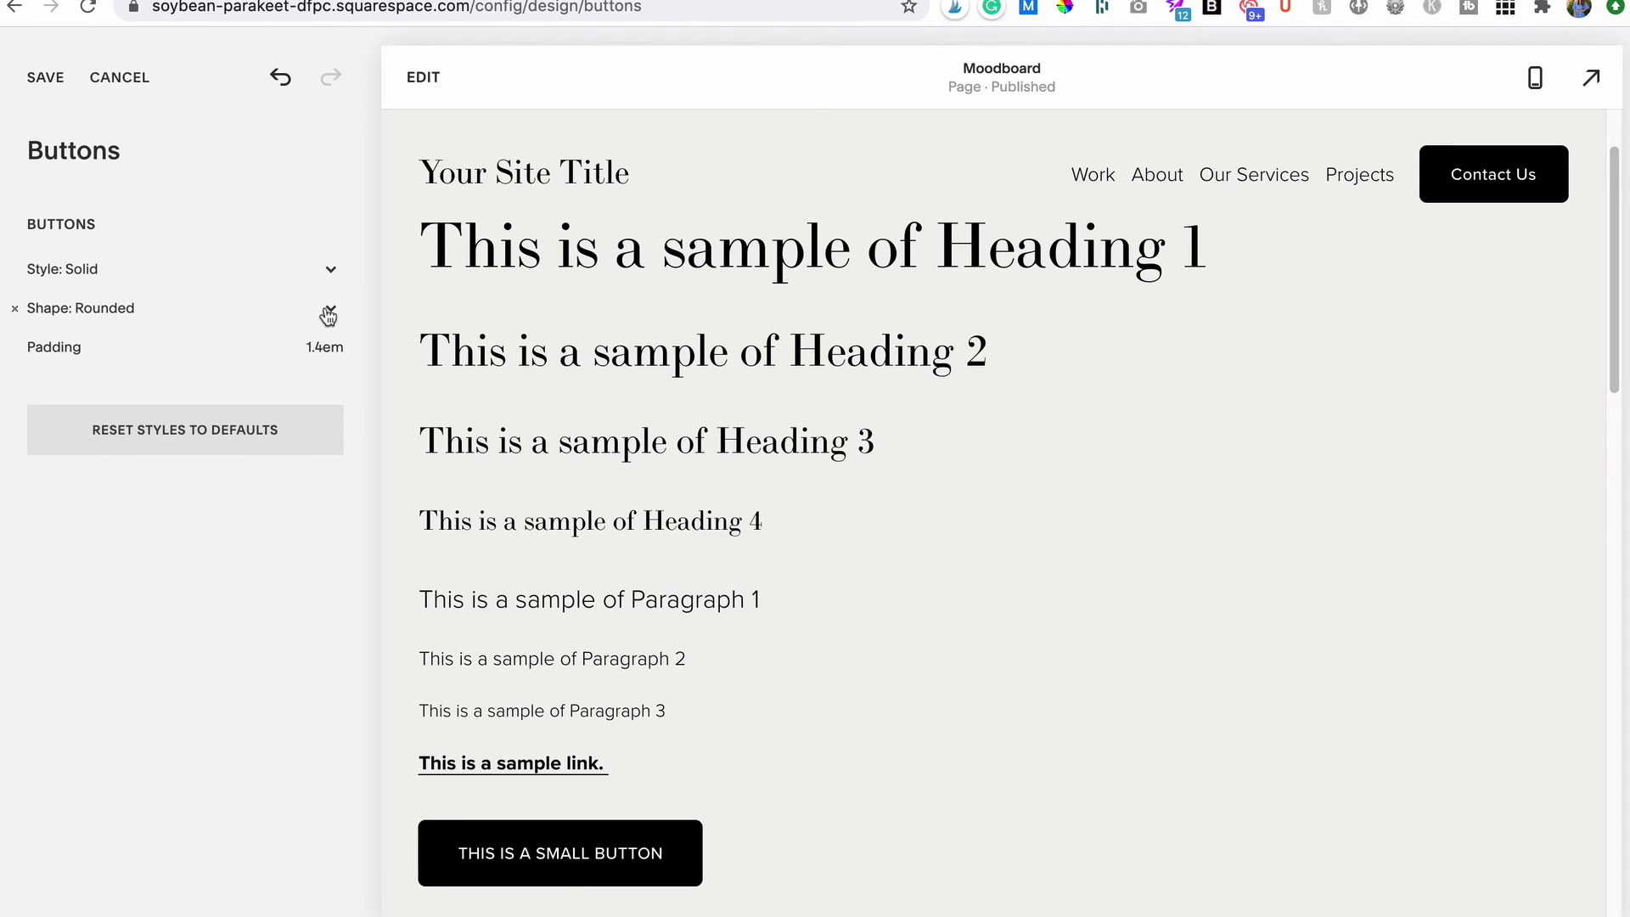
{"action": "left_click", "coordinate": [329, 315]}
{"action": "left_click", "coordinate": [323, 325]}
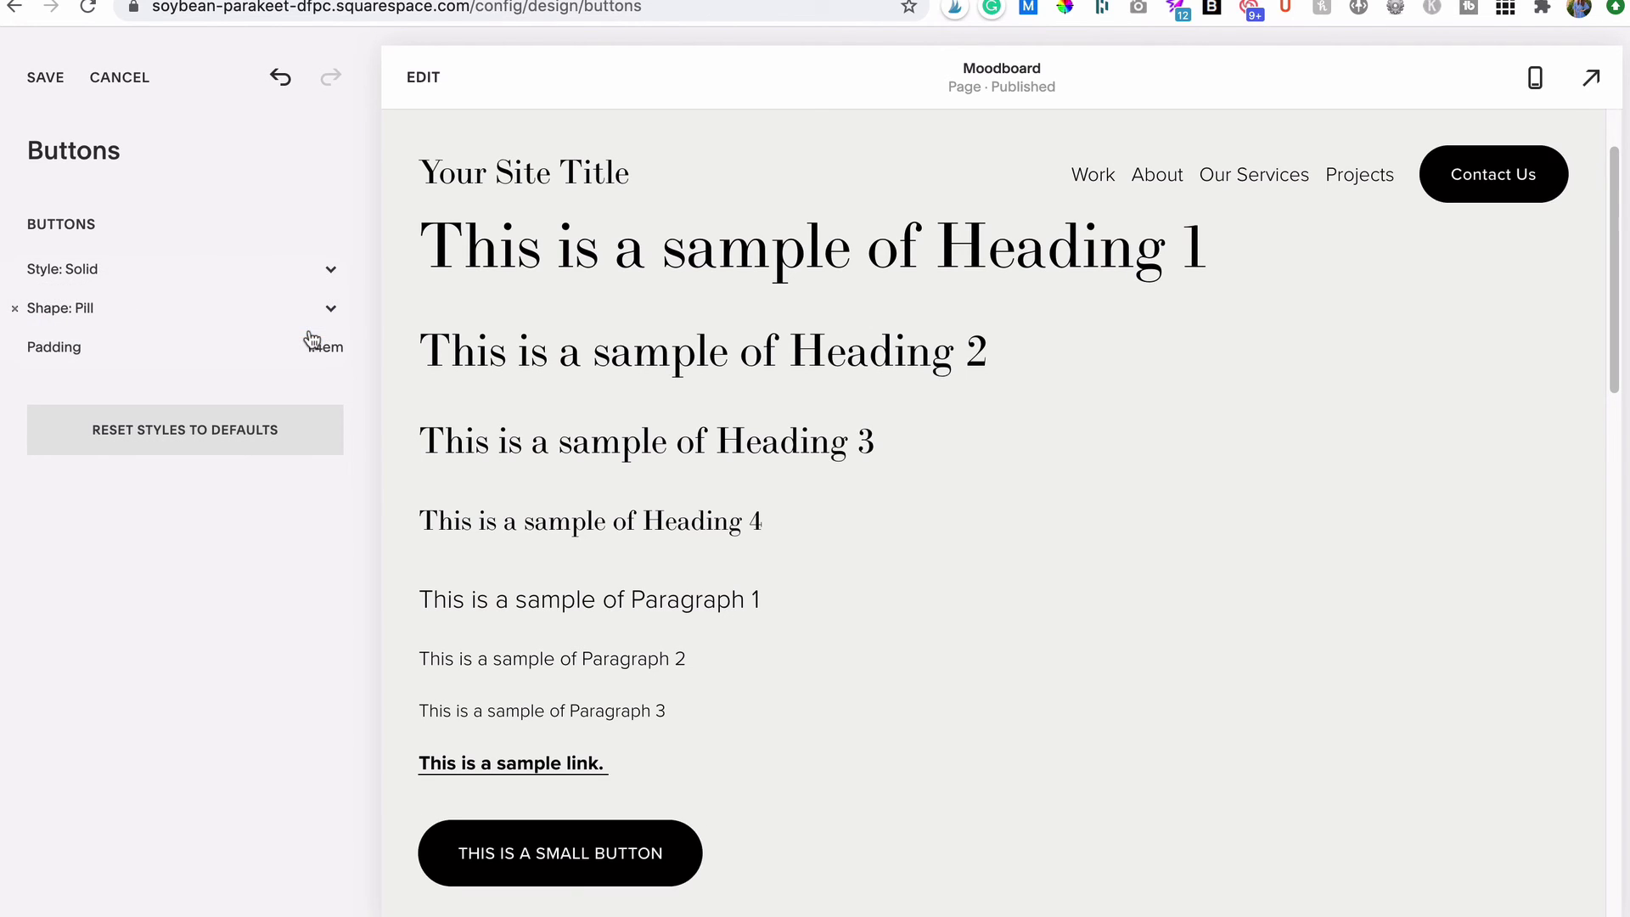
{"action": "key", "text": "Escape"}
{"action": "left_click_drag", "start_coordinate": [38, 347], "coordinate": [41, 347]}
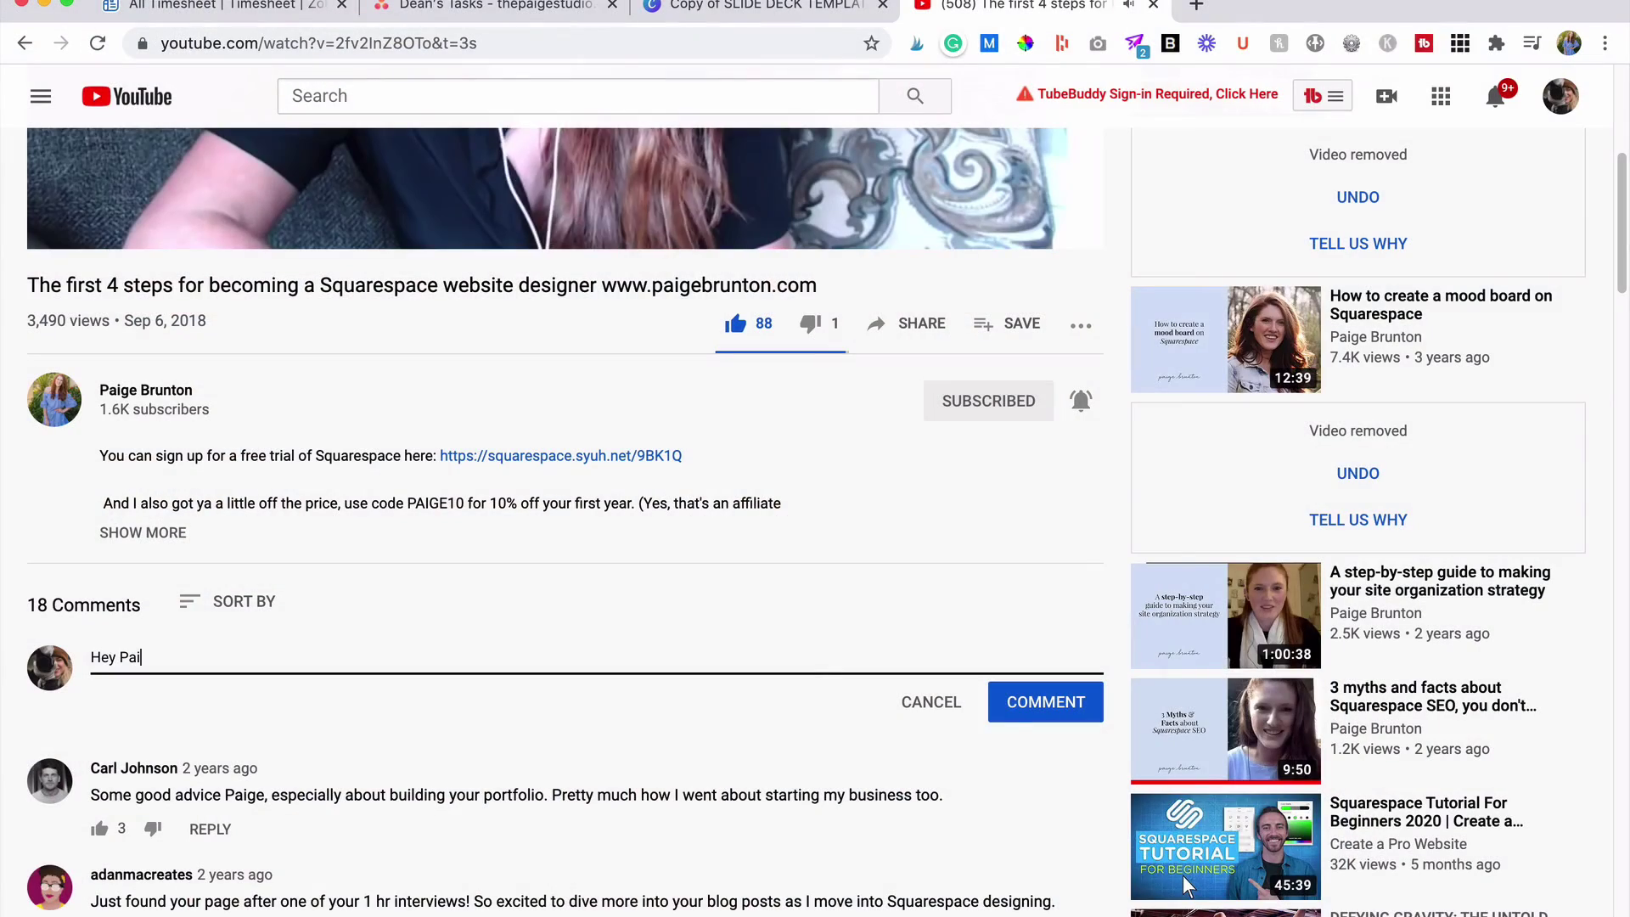
- Finish typing a greeting to the presenter followed by 'Great Video!' in the comment box
{"action": "type", "text": "ige! Great Video!"}
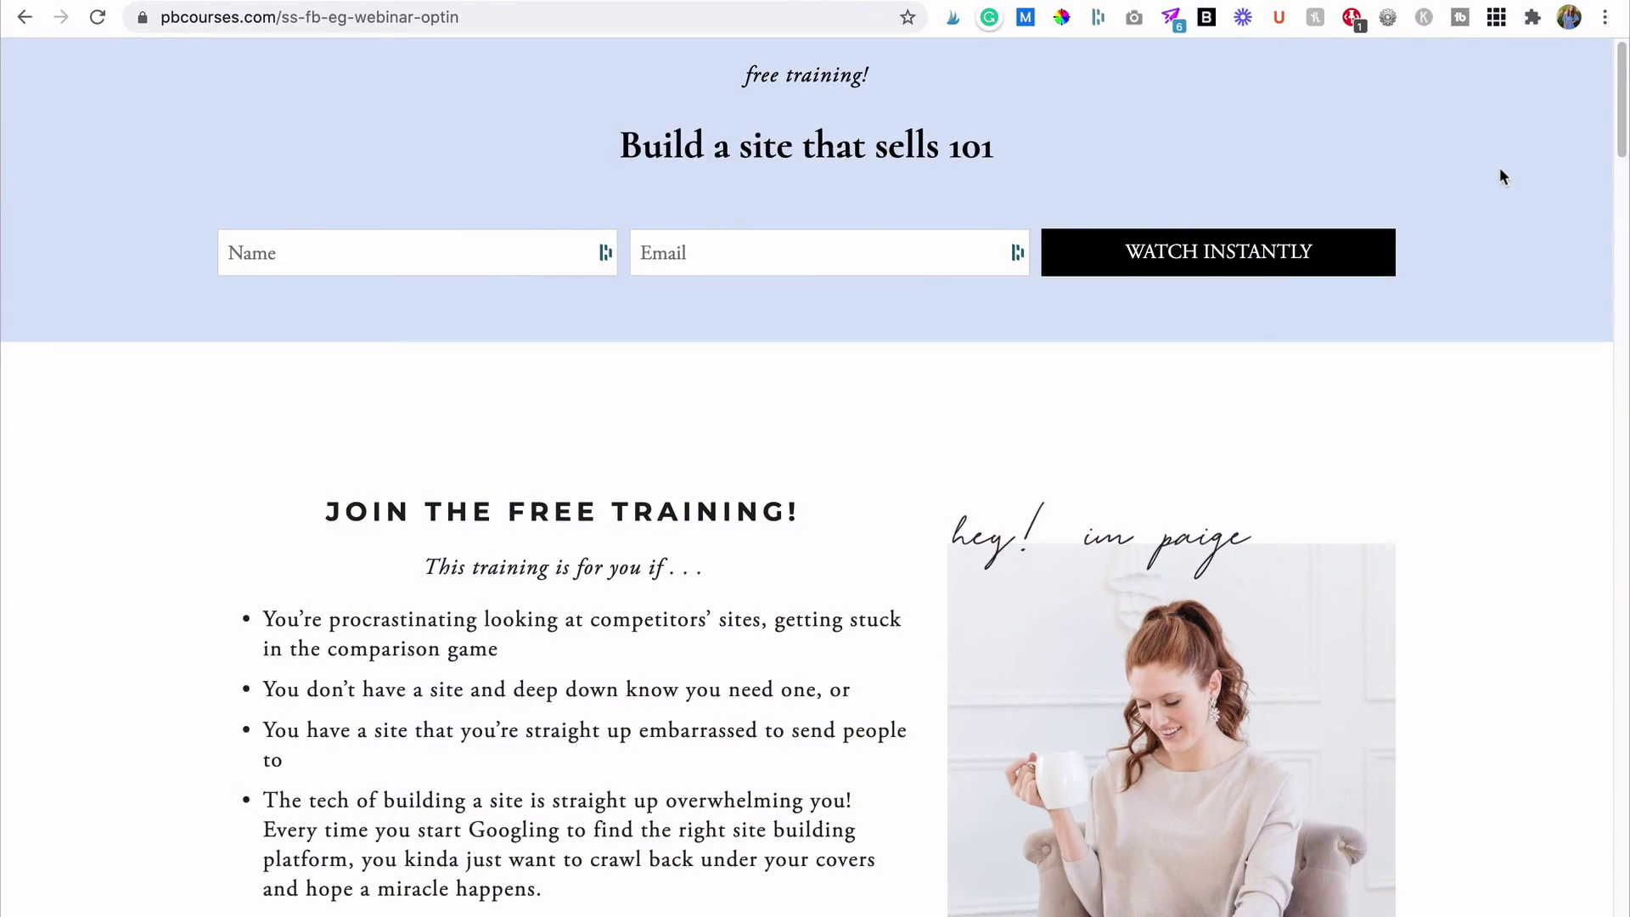
- Scroll down the pbcourses page to the second 'Build a site that sells 101' sign-up form
{"action": "scroll", "coordinate": [1499, 175], "scroll_direction": "down", "scroll_amount": 2}
{"action": "scroll", "coordinate": [1498, 175], "scroll_direction": "down", "scroll_amount": 3}
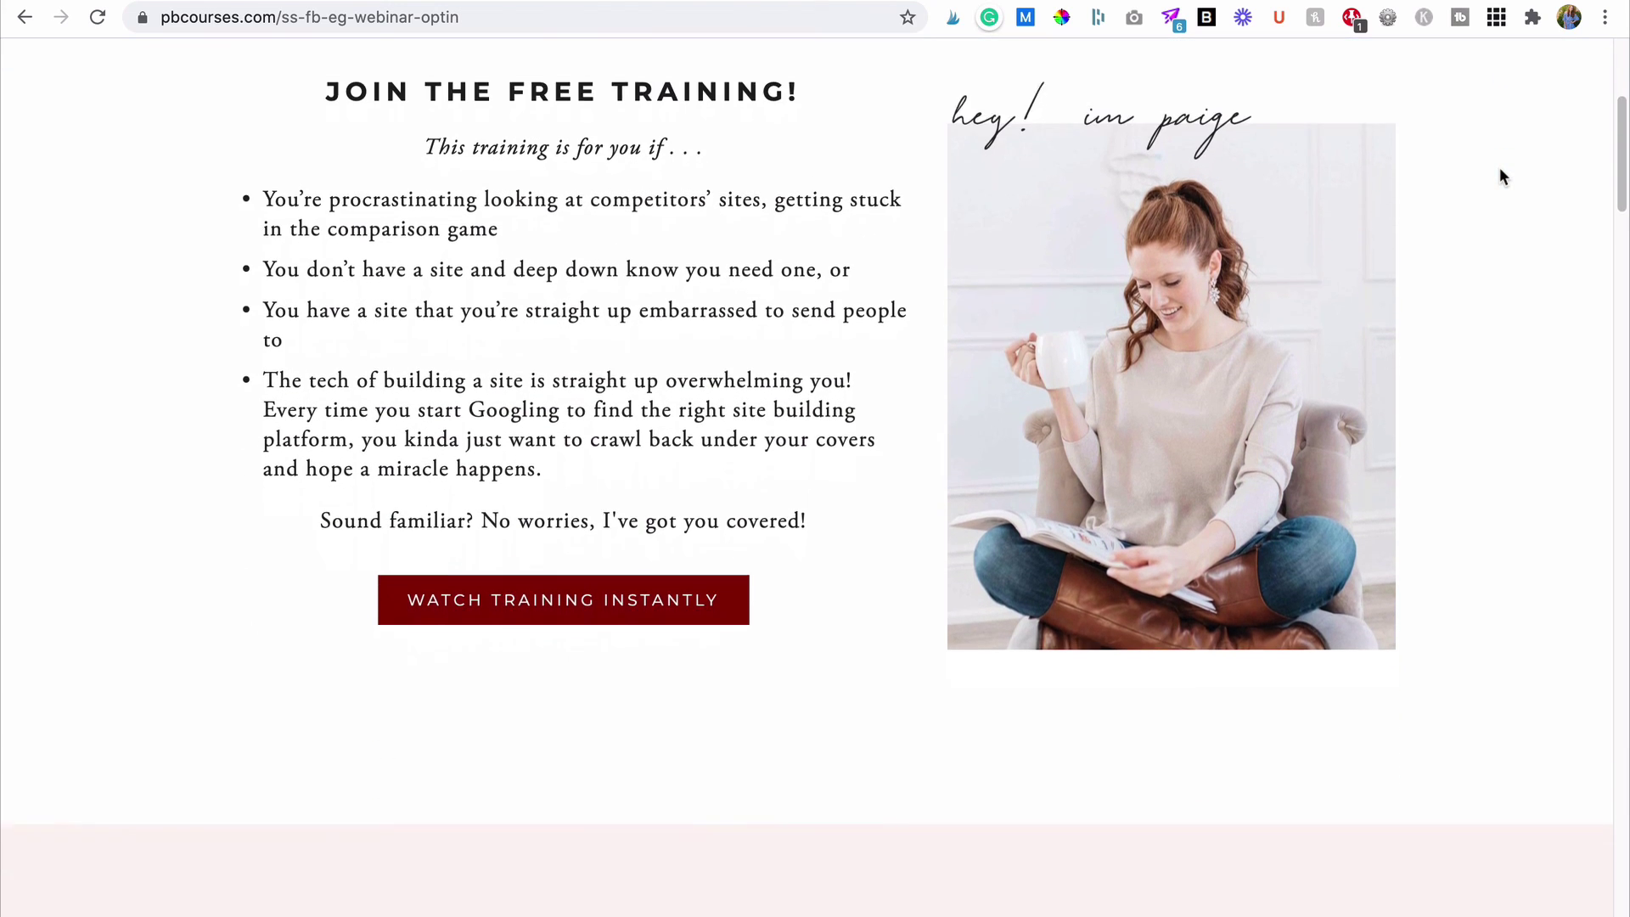
{"action": "scroll", "coordinate": [1499, 176], "scroll_direction": "down", "scroll_amount": 5}
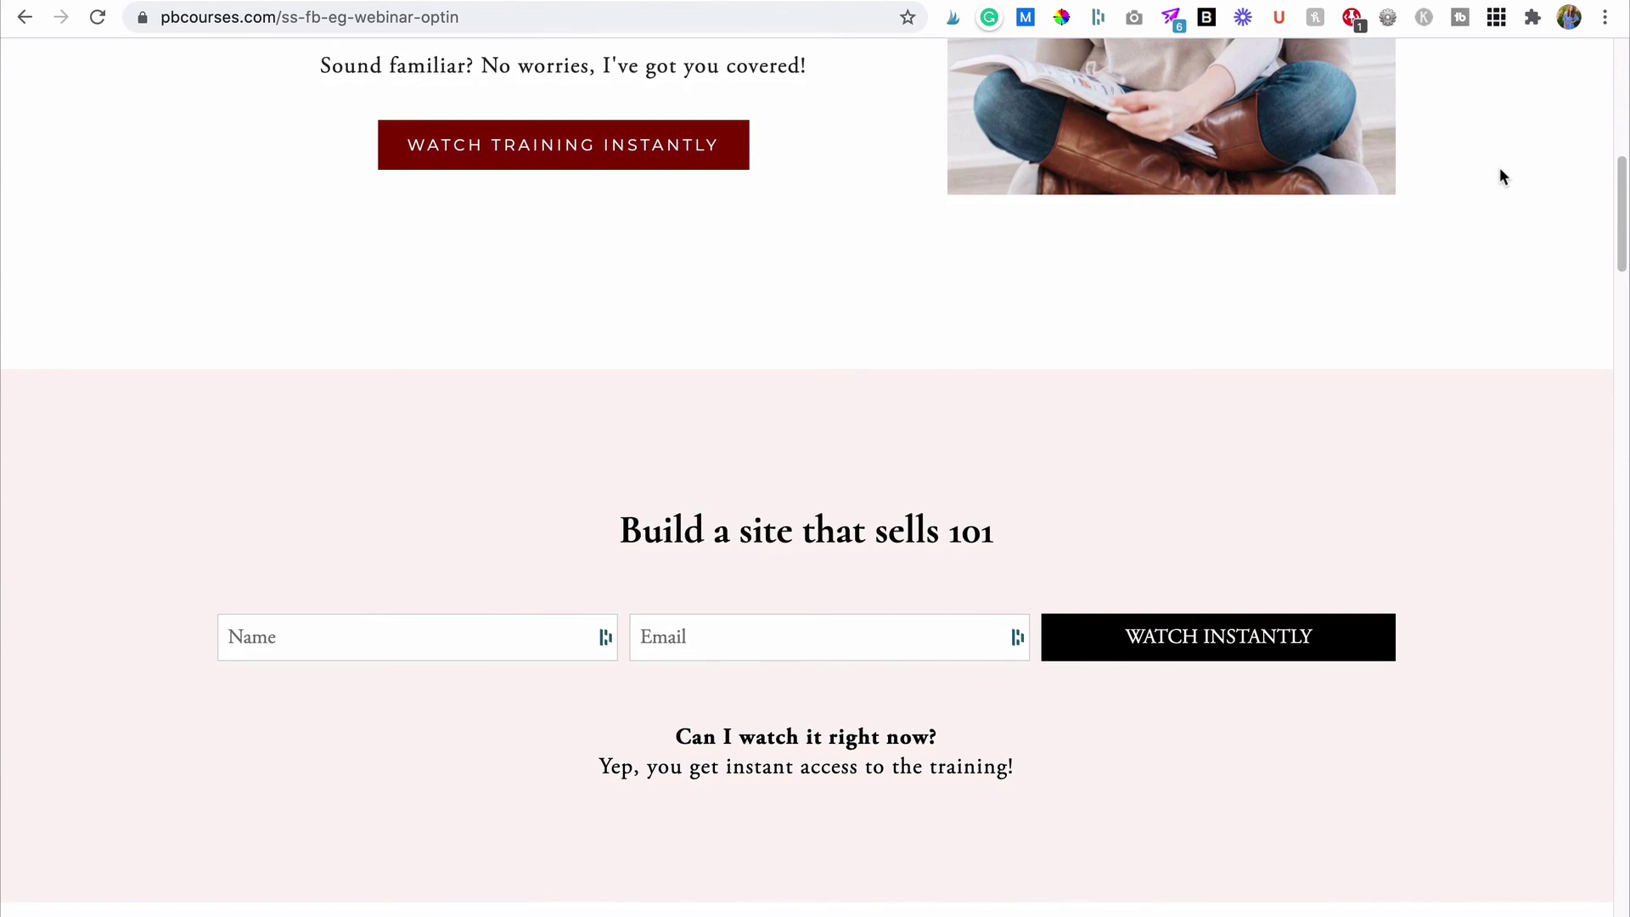